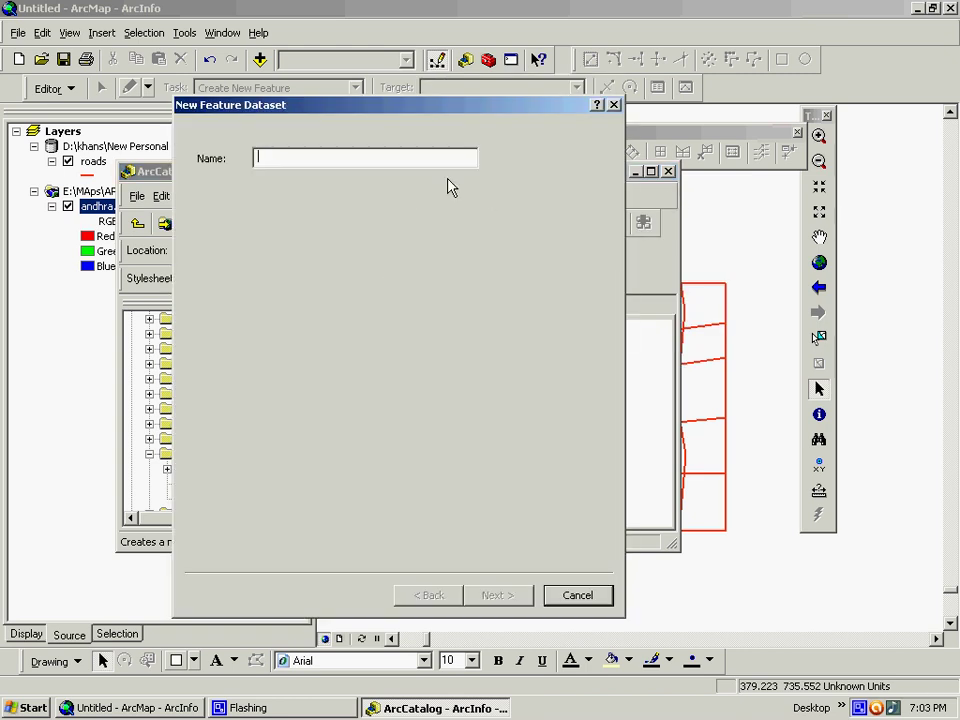
- Name the new feature dataset Roads and create it with the <Unknown> coordinate system
{"action": "type", "text": "Roads"}
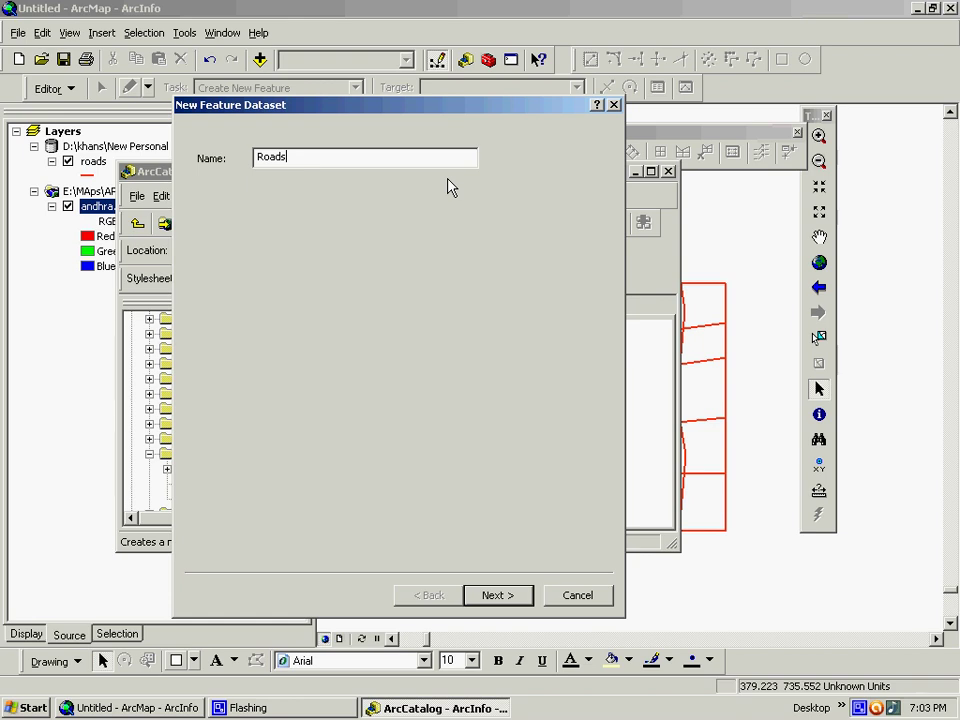
{"action": "left_click", "coordinate": [508, 598]}
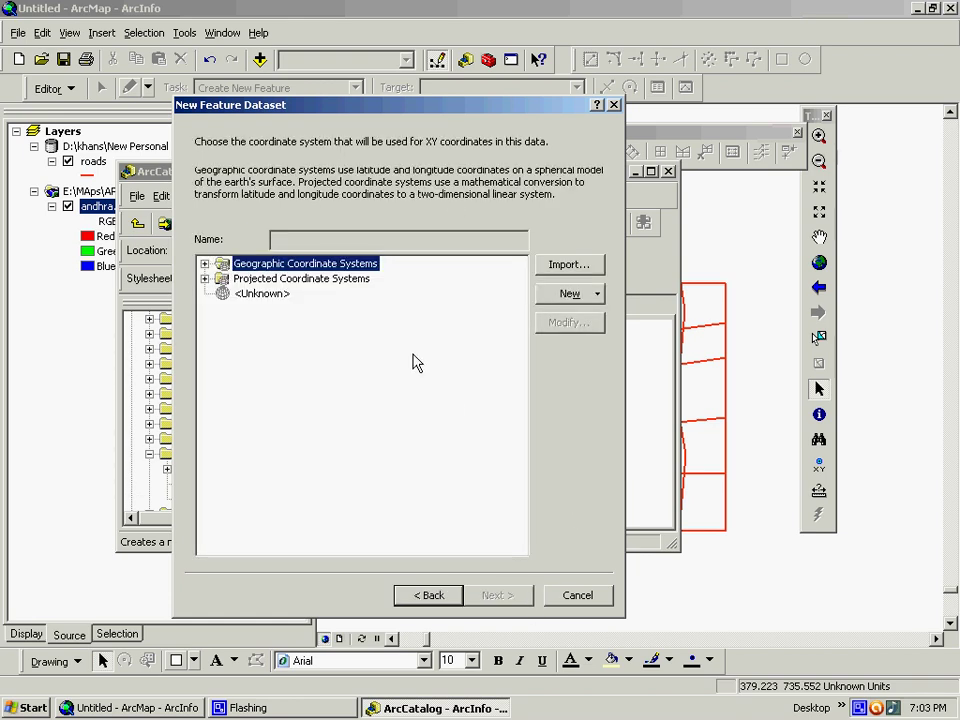
{"action": "left_click", "coordinate": [283, 300]}
{"action": "left_click", "coordinate": [510, 596]}
{"action": "left_click", "coordinate": [510, 596]}
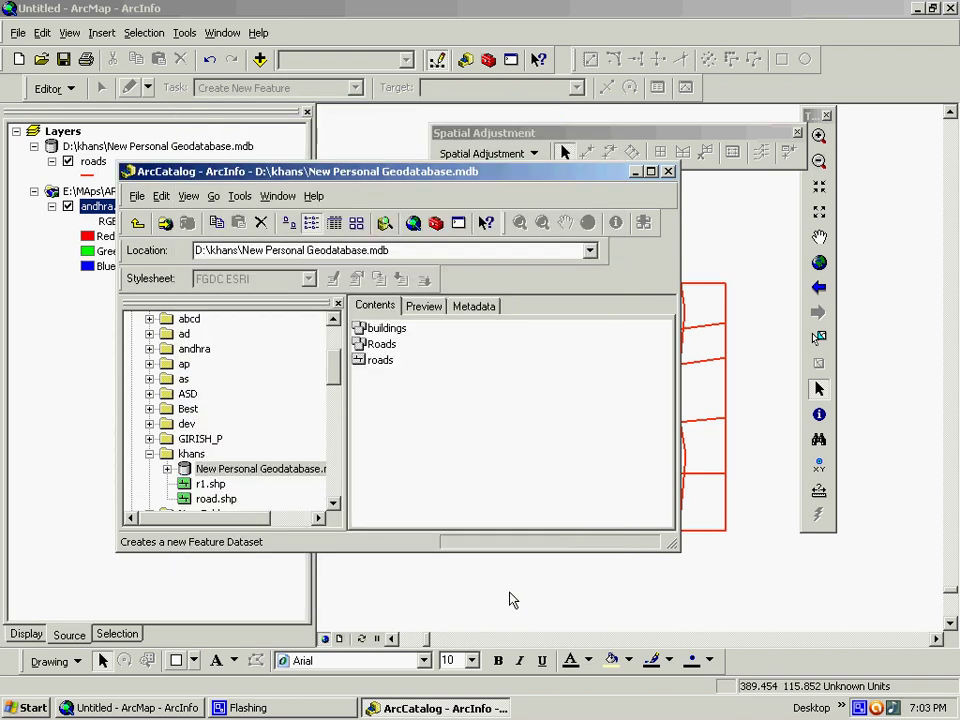
- Switch to ArcMap, start an edit session and select the interior grid lines of the roads layer
{"action": "key", "text": "alt+Tab"}
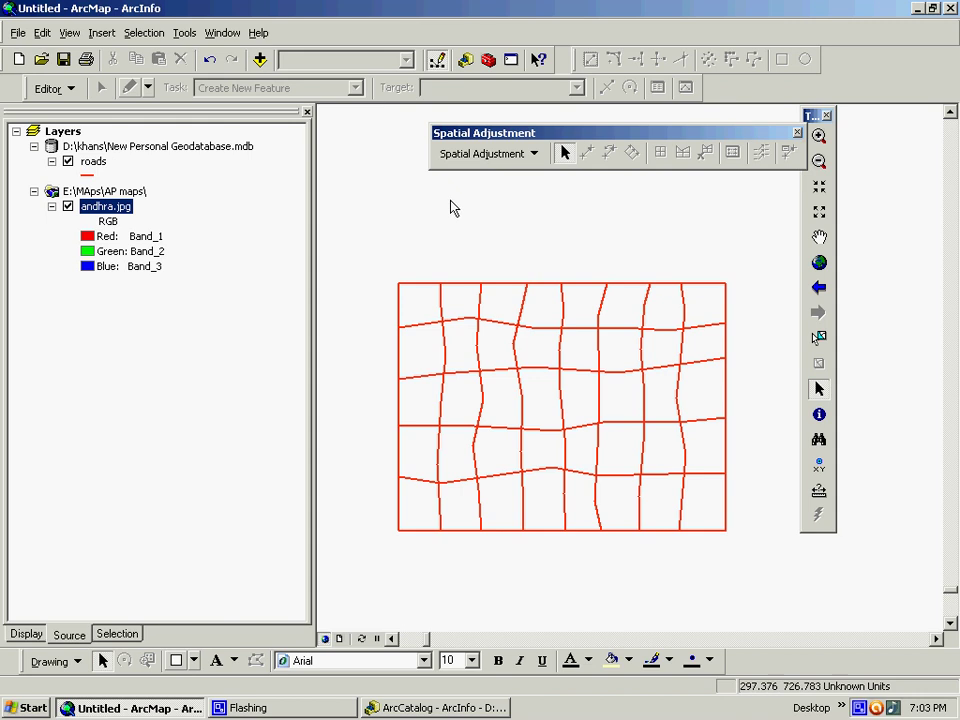
{"action": "left_click", "coordinate": [130, 251]}
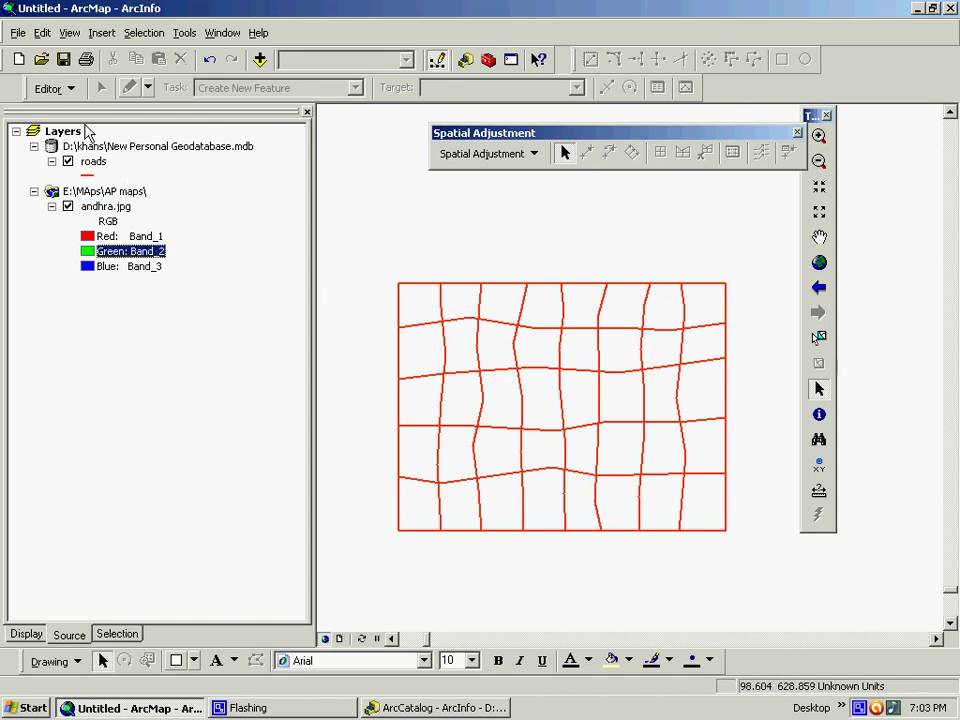
{"action": "left_click", "coordinate": [62, 88]}
{"action": "left_click", "coordinate": [85, 117]}
{"action": "left_click_drag", "start_coordinate": [698, 313], "coordinate": [433, 501]}
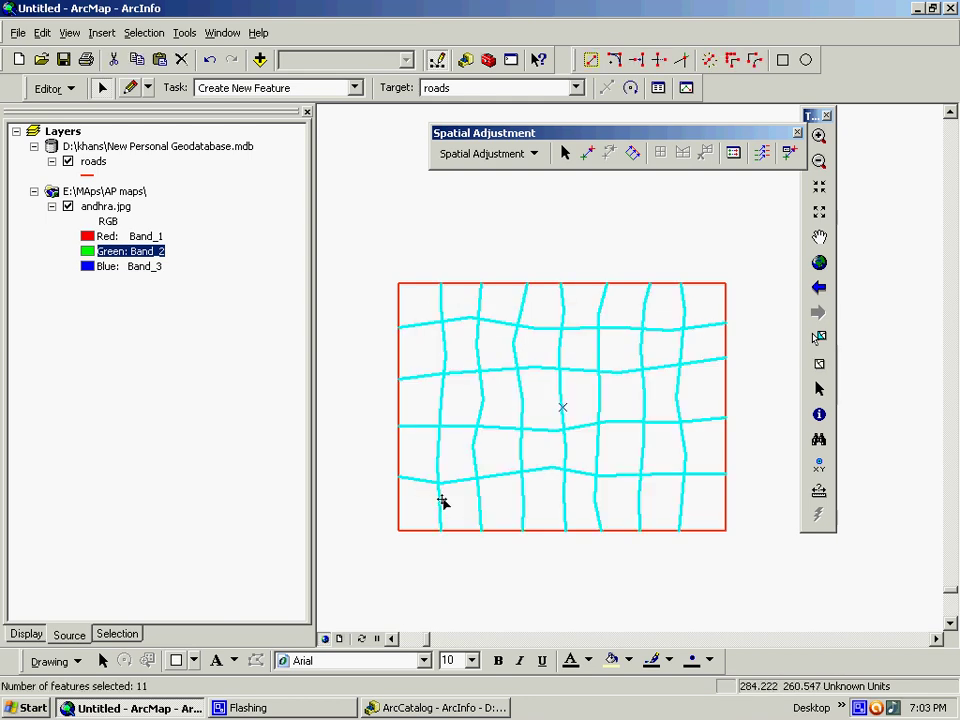
- Move the selected interior road lines slightly upward, pulling their lower ends off the grid's bottom boundary line
{"action": "scroll", "coordinate": [446, 517], "scroll_direction": "down", "scroll_amount": 2}
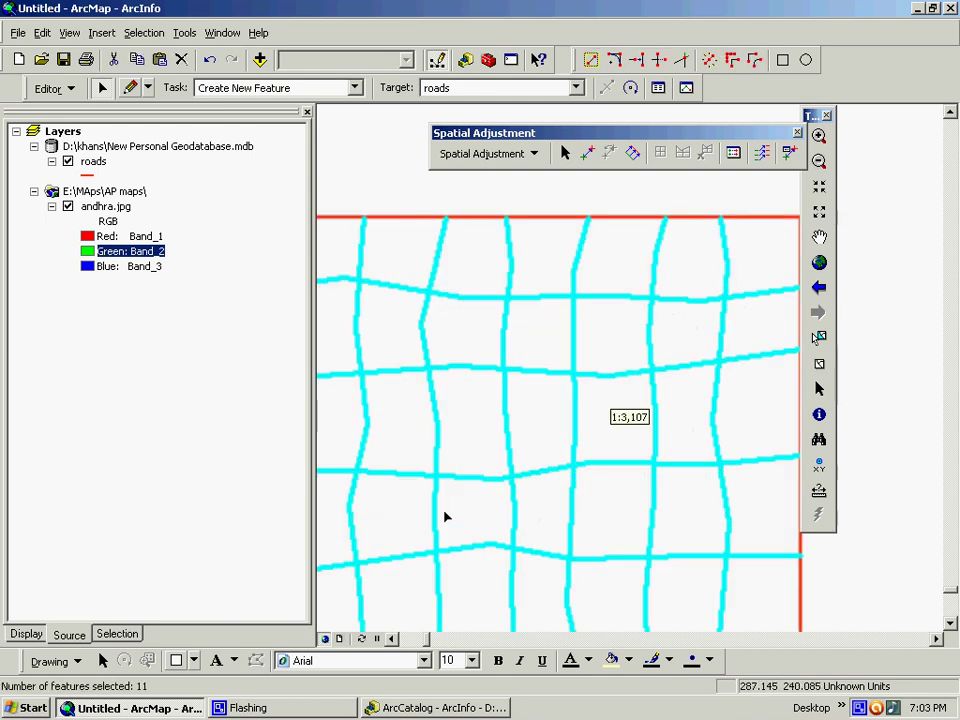
{"action": "scroll", "coordinate": [536, 426], "scroll_direction": "down", "scroll_amount": 2}
{"action": "scroll", "coordinate": [505, 387], "scroll_direction": "down", "scroll_amount": 2}
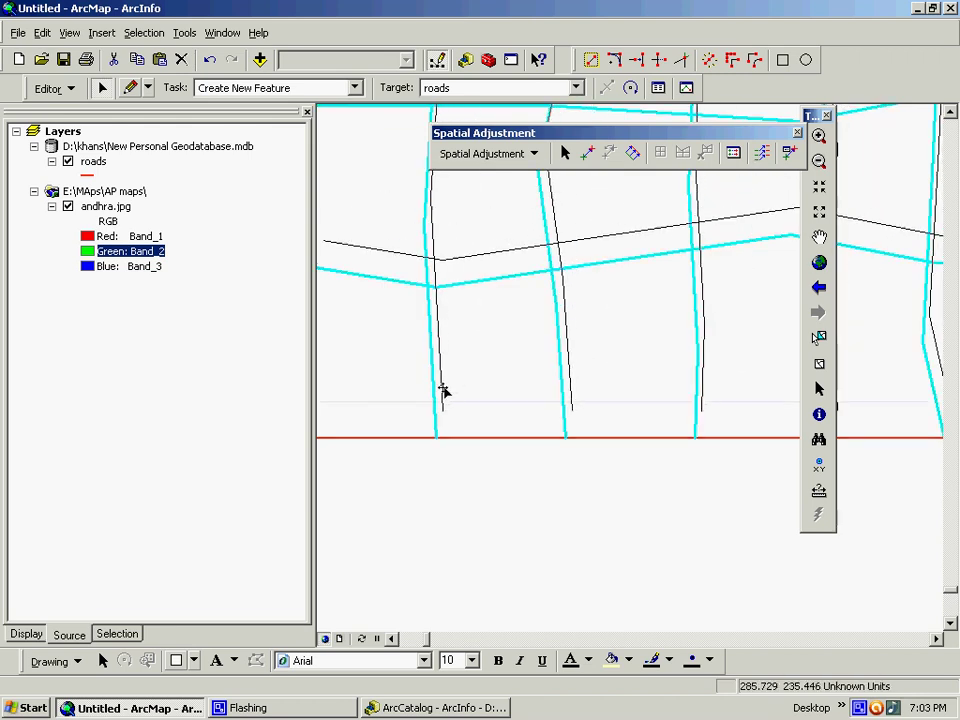
{"action": "left_click_drag", "start_coordinate": [441, 399], "coordinate": [439, 409]}
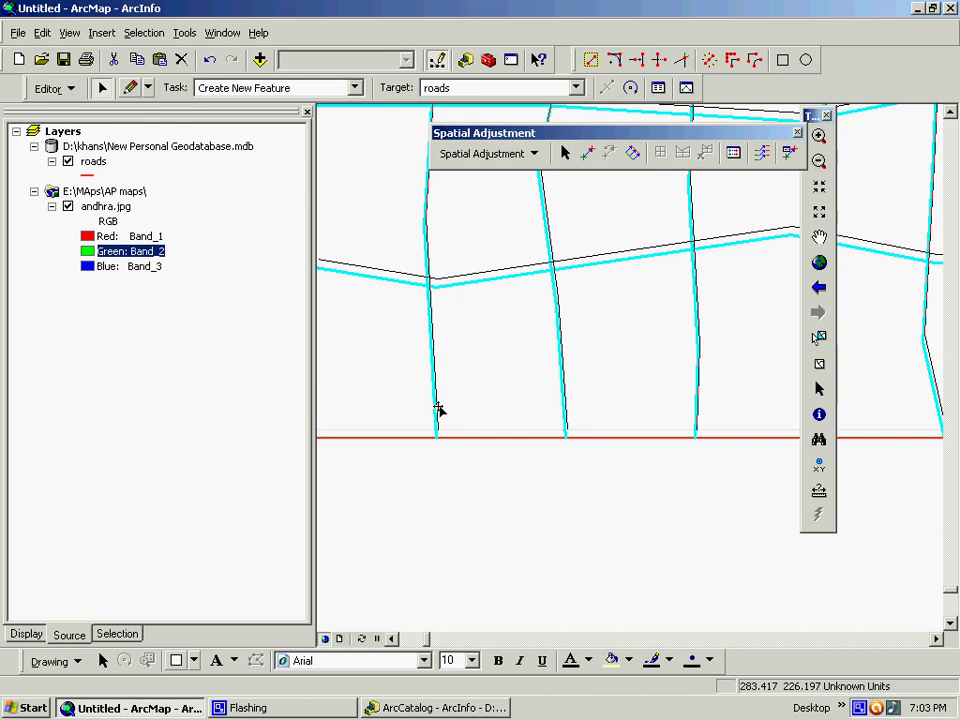
- Save the edits to the roads layer and stop the edit session
{"action": "scroll", "coordinate": [583, 465], "scroll_direction": "up", "scroll_amount": 2}
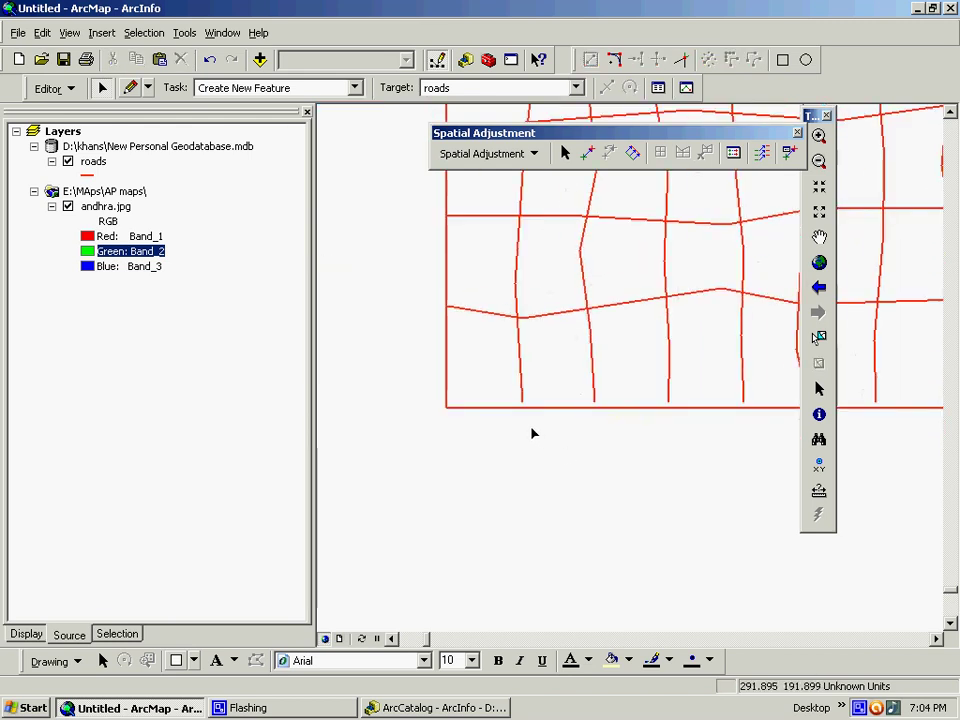
{"action": "scroll", "coordinate": [433, 302], "scroll_direction": "down", "scroll_amount": 2}
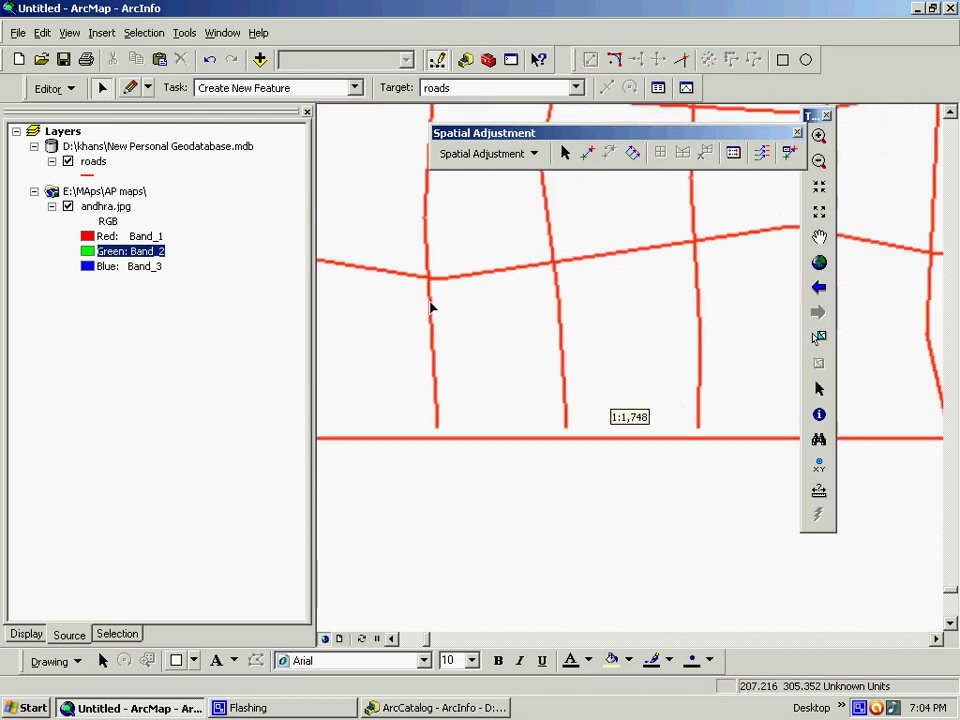
{"action": "scroll", "coordinate": [404, 311], "scroll_direction": "down", "scroll_amount": 3}
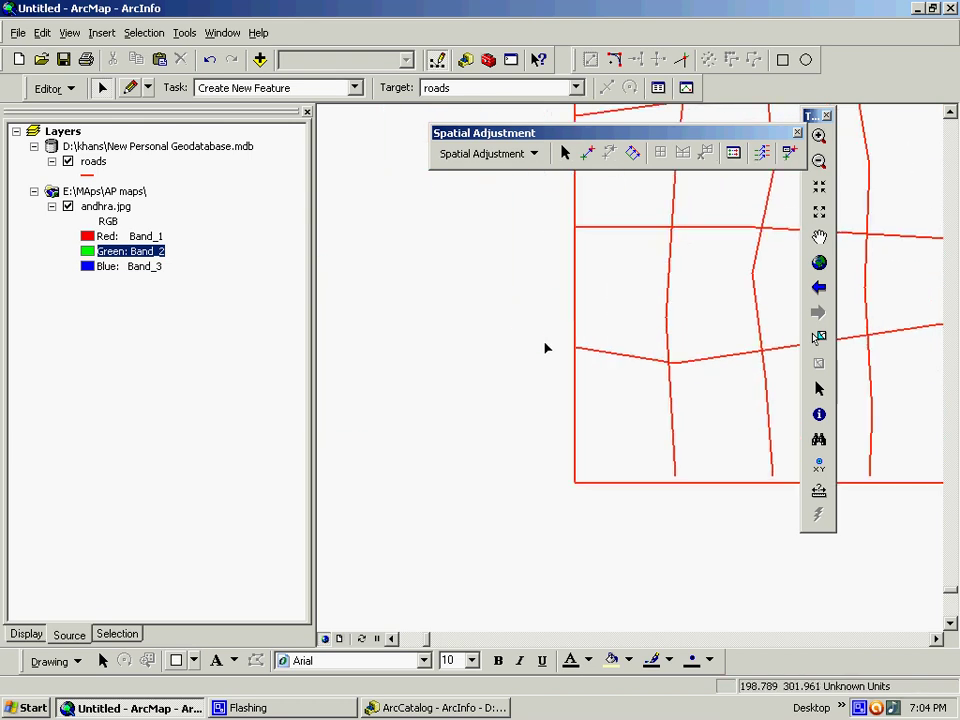
{"action": "scroll", "coordinate": [538, 348], "scroll_direction": "down", "scroll_amount": 1}
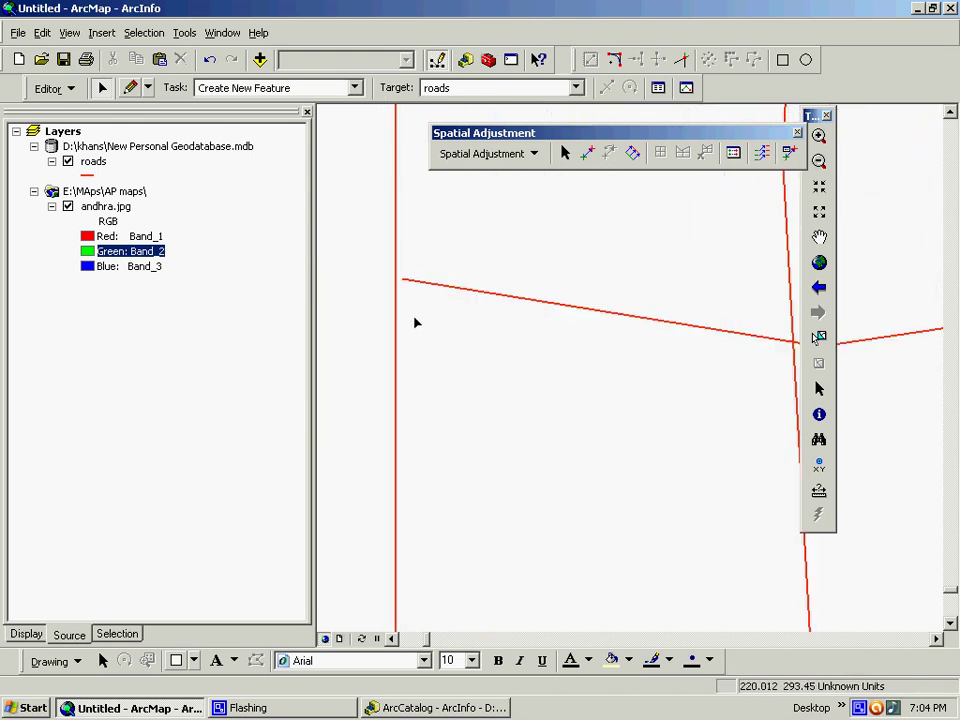
{"action": "scroll", "coordinate": [398, 325], "scroll_direction": "up", "scroll_amount": 8}
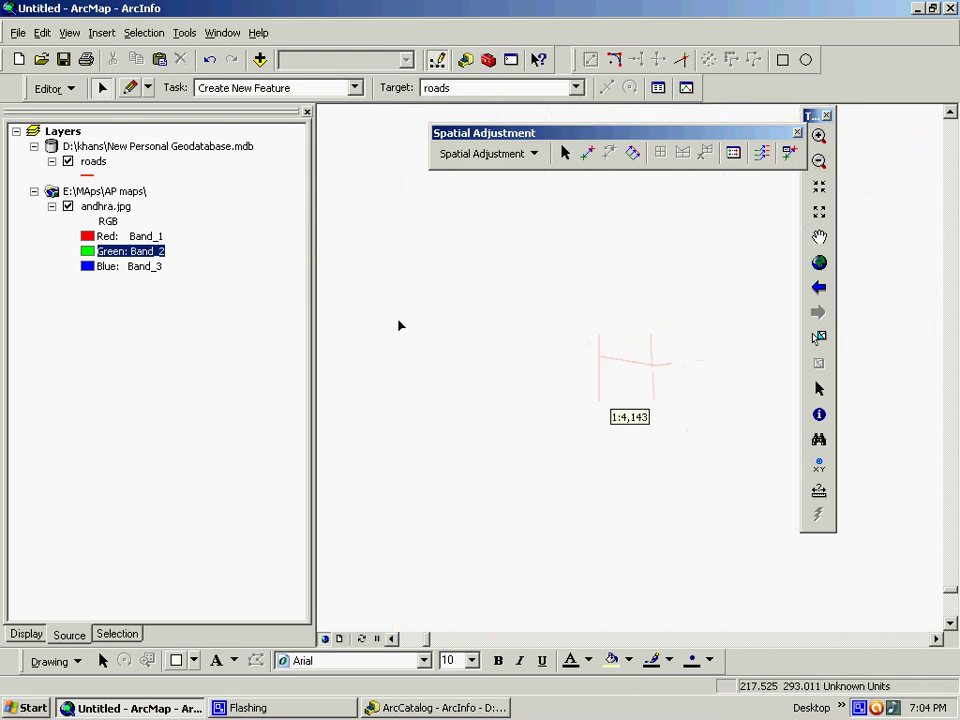
{"action": "scroll", "coordinate": [398, 325], "scroll_direction": "down", "scroll_amount": 6}
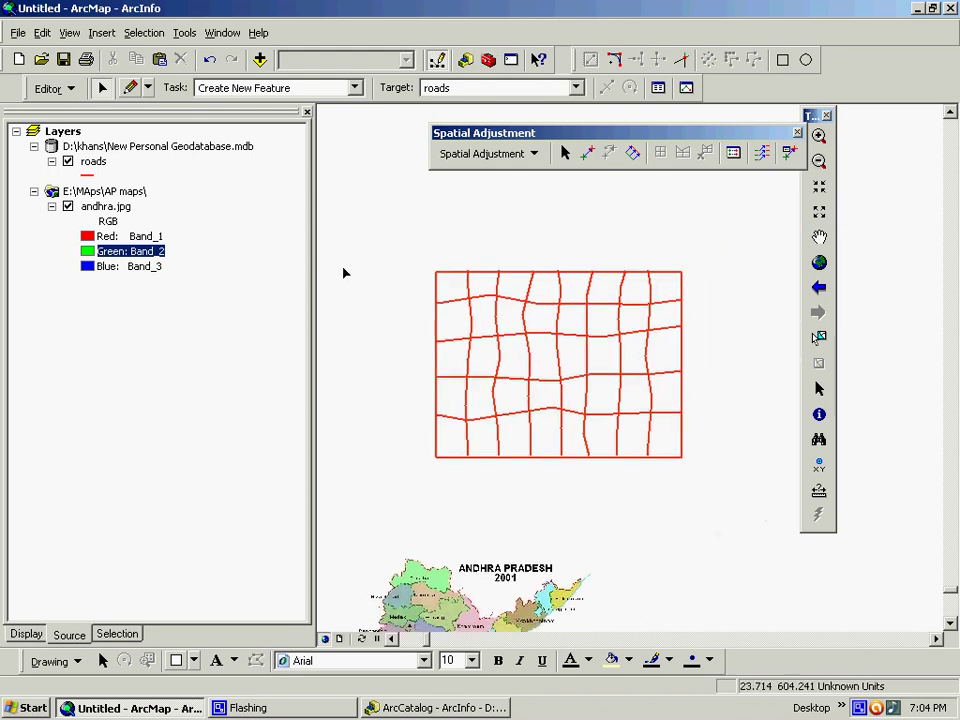
{"action": "left_click", "coordinate": [72, 89]}
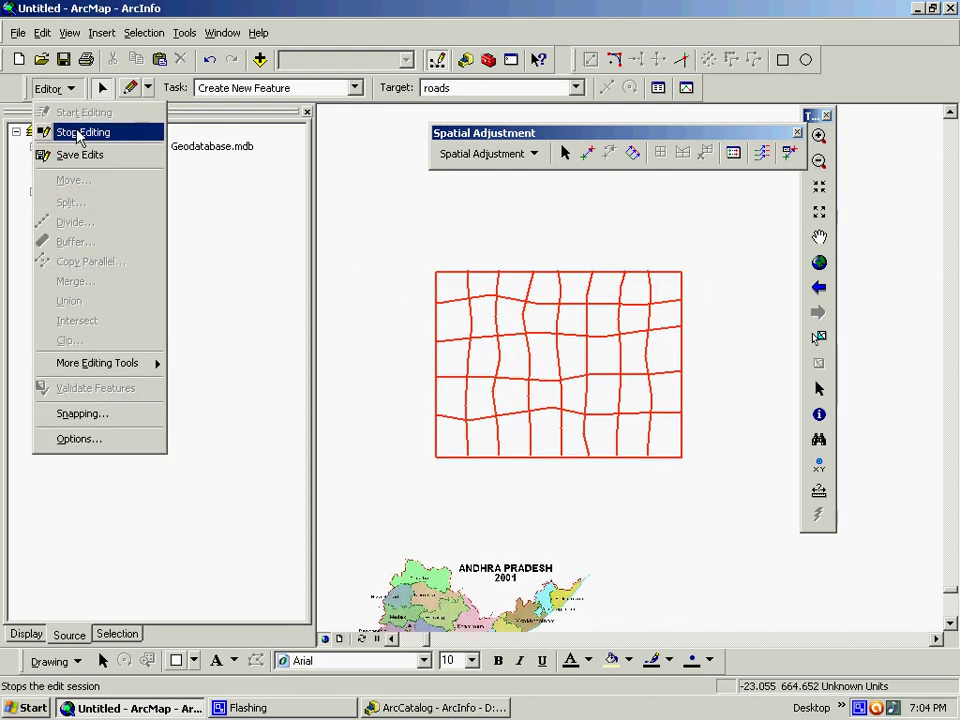
{"action": "left_click", "coordinate": [76, 155]}
{"action": "left_click", "coordinate": [71, 89]}
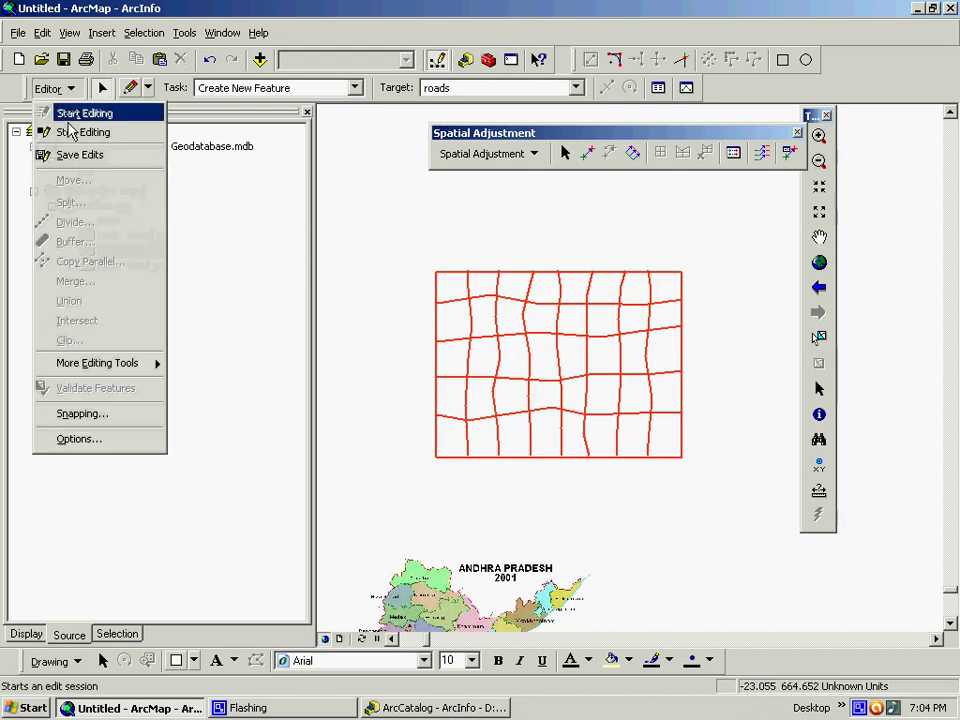
{"action": "left_click", "coordinate": [64, 131]}
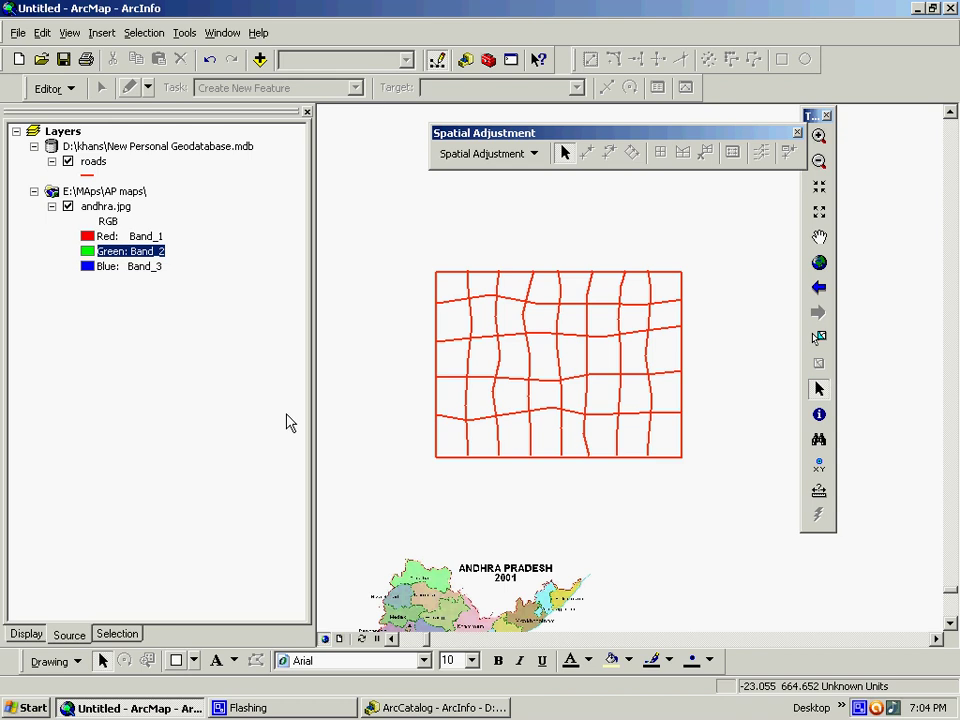
- Switch to ArcCatalog and start a single feature class import into the Roads feature dataset, naming the output feature class Road
{"action": "left_click", "coordinate": [405, 707]}
{"action": "left_click_drag", "start_coordinate": [405, 171], "coordinate": [394, 137]}
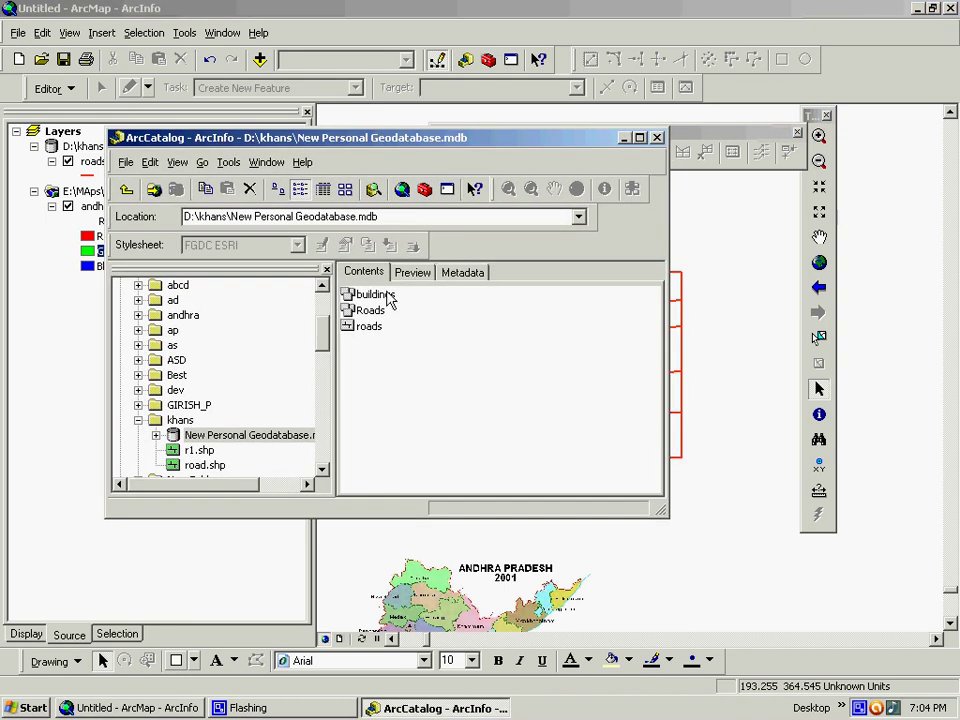
{"action": "double_click", "coordinate": [362, 311]}
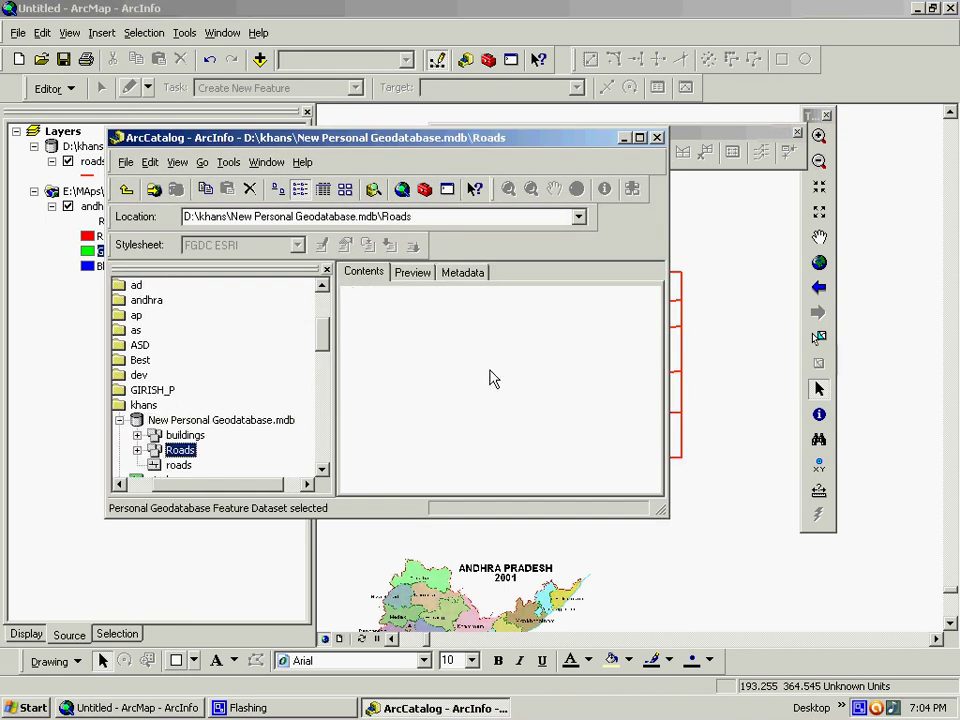
{"action": "right_click", "coordinate": [462, 379]}
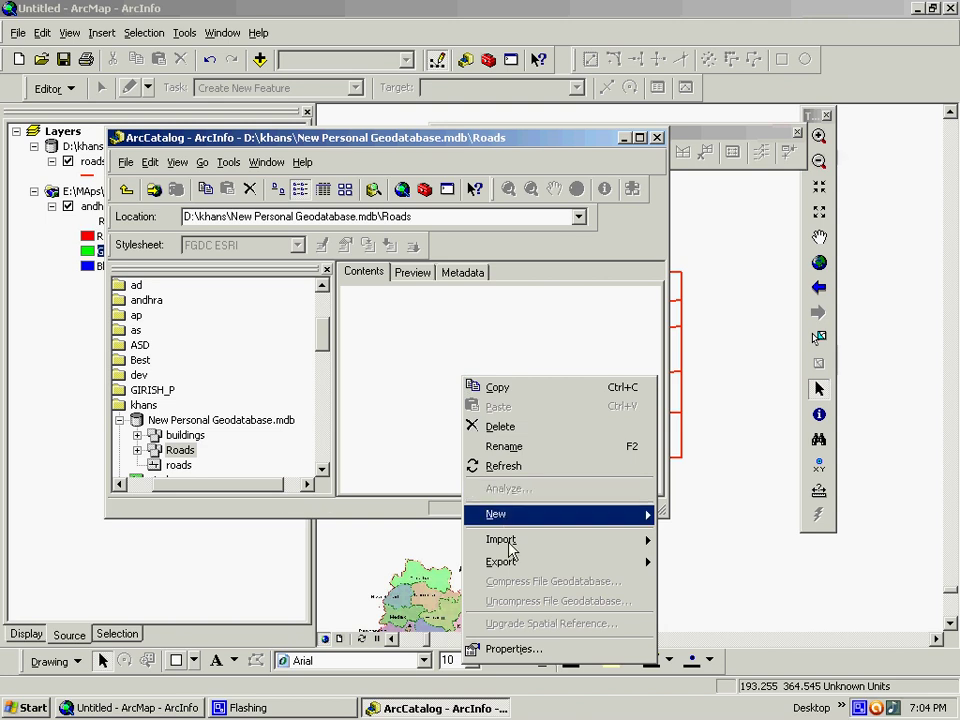
{"action": "mouse_move", "coordinate": [508, 541]}
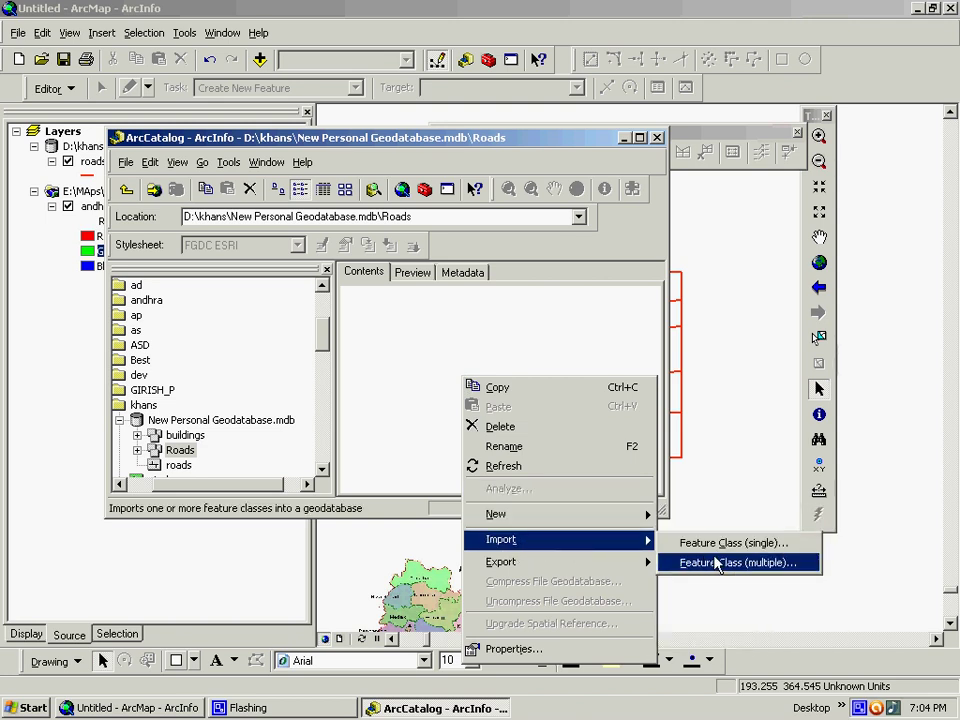
{"action": "left_click", "coordinate": [717, 545]}
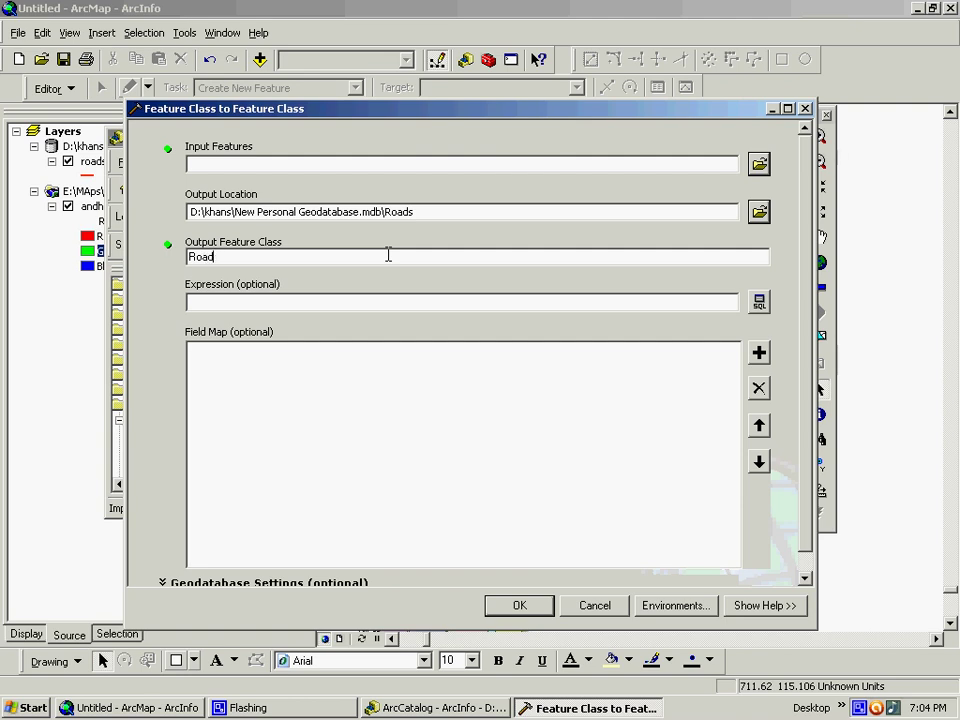
{"action": "left_click", "coordinate": [520, 606]}
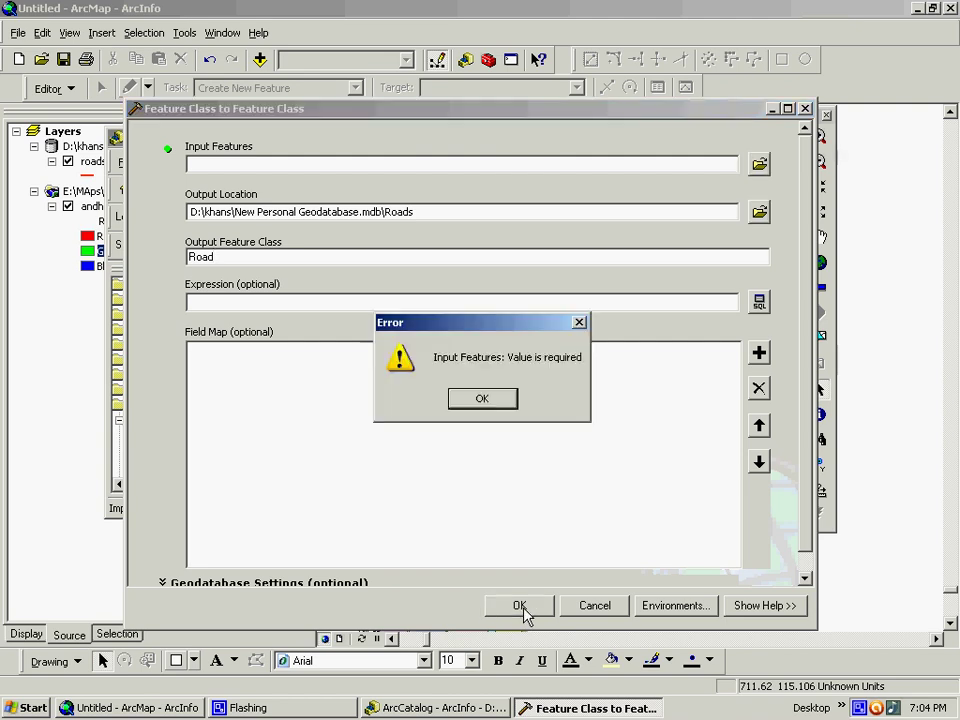
{"action": "left_click", "coordinate": [481, 399]}
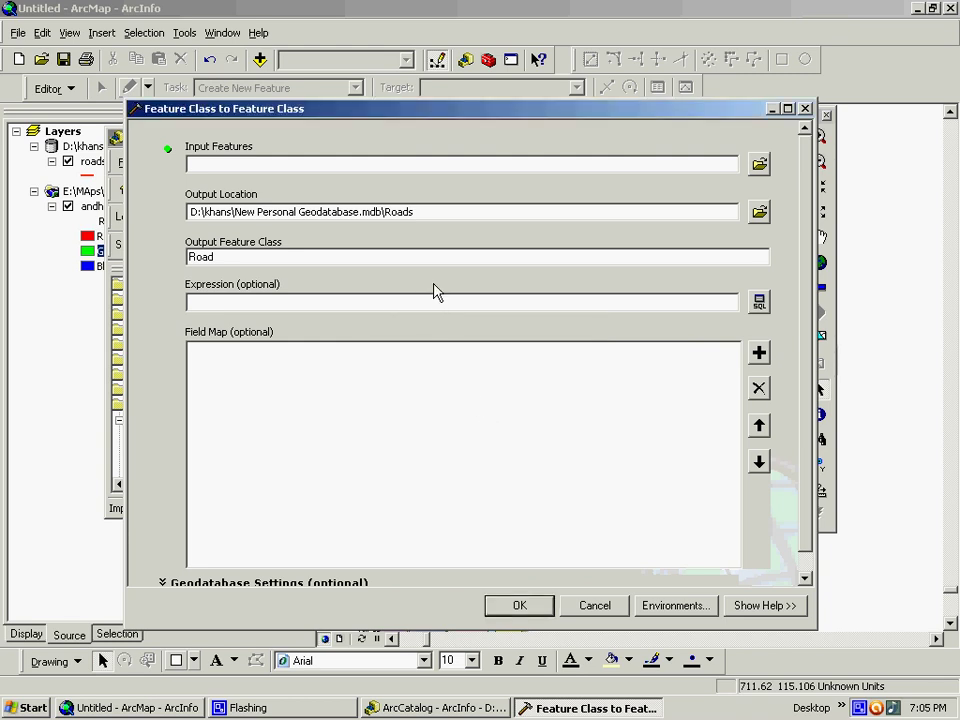
- Set the import's input features to the roads feature class of New Personal Geodatabase.mdb and run the import
{"action": "left_click", "coordinate": [760, 164]}
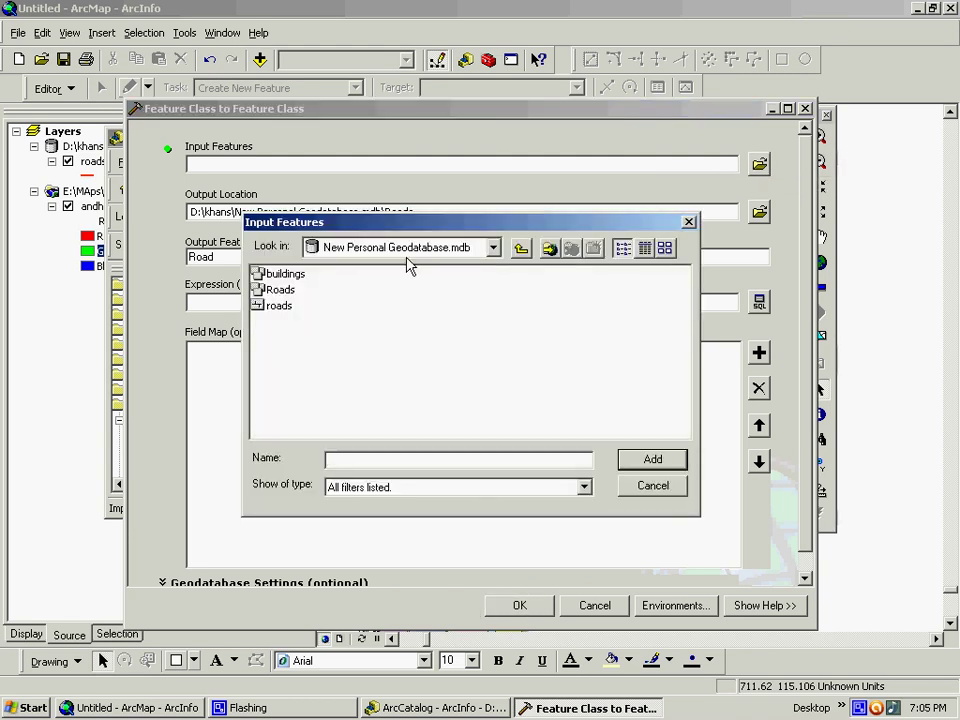
{"action": "left_click", "coordinate": [282, 306]}
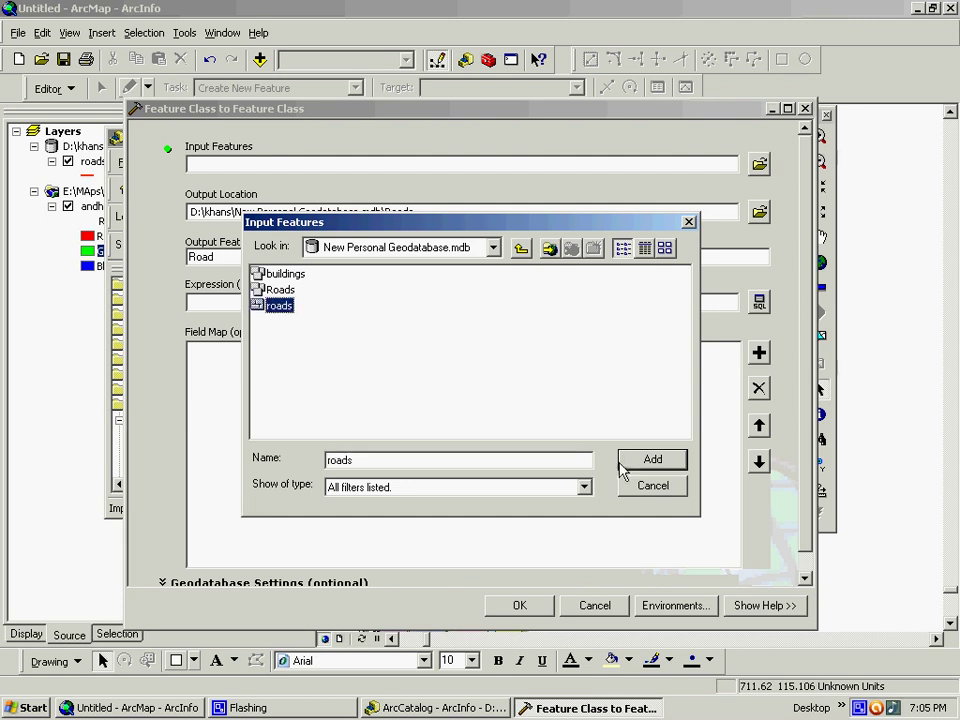
{"action": "left_click", "coordinate": [653, 462]}
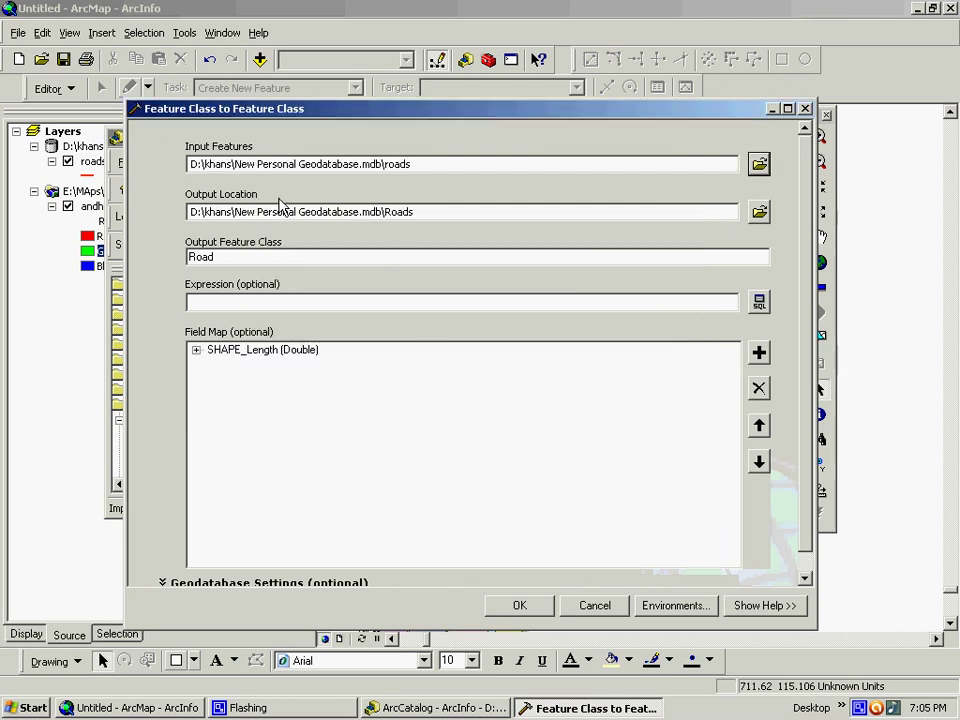
{"action": "left_click", "coordinate": [408, 216]}
{"action": "type", "text": "s"}
{"action": "left_click", "coordinate": [530, 608]}
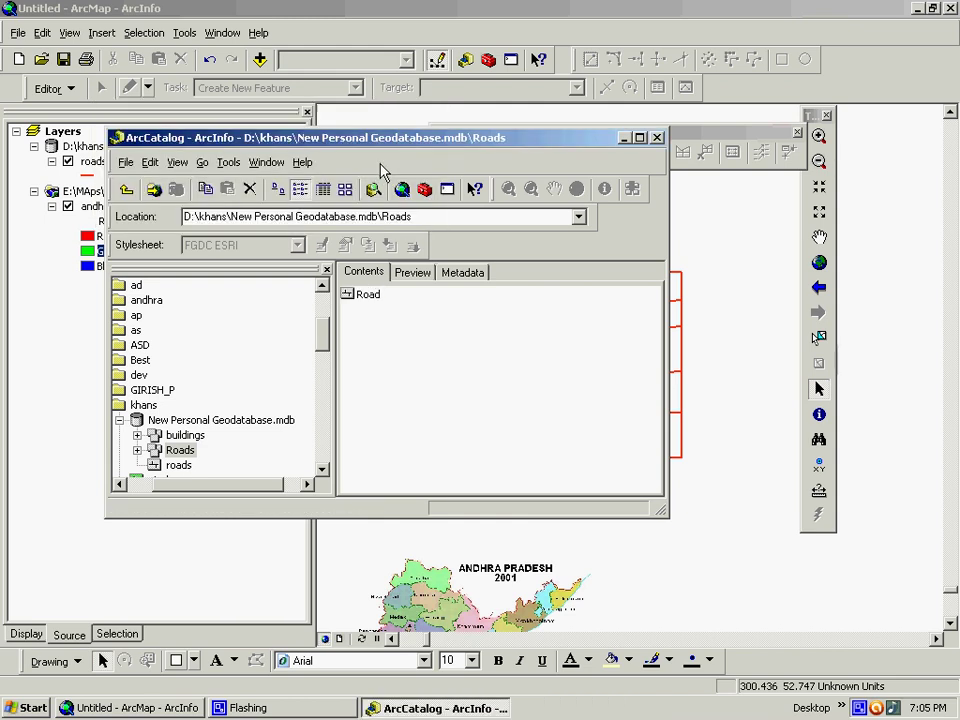
- Check the imported Road feature class, go up to the geodatabase level and reopen the Roads feature dataset
{"action": "left_click", "coordinate": [366, 298]}
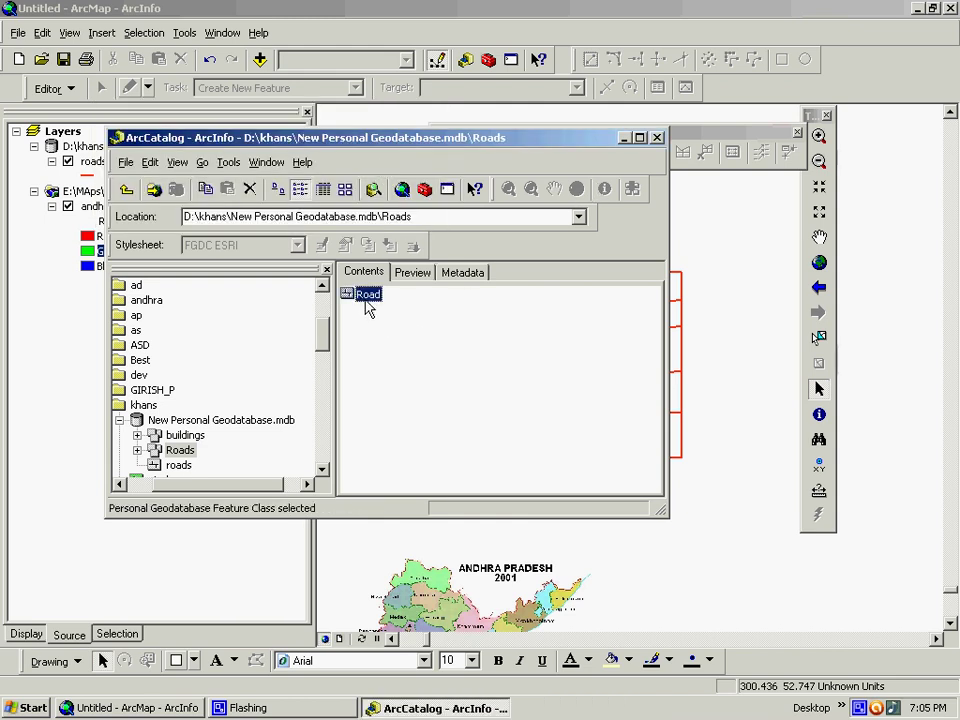
{"action": "left_click_drag", "start_coordinate": [379, 141], "coordinate": [474, 204]}
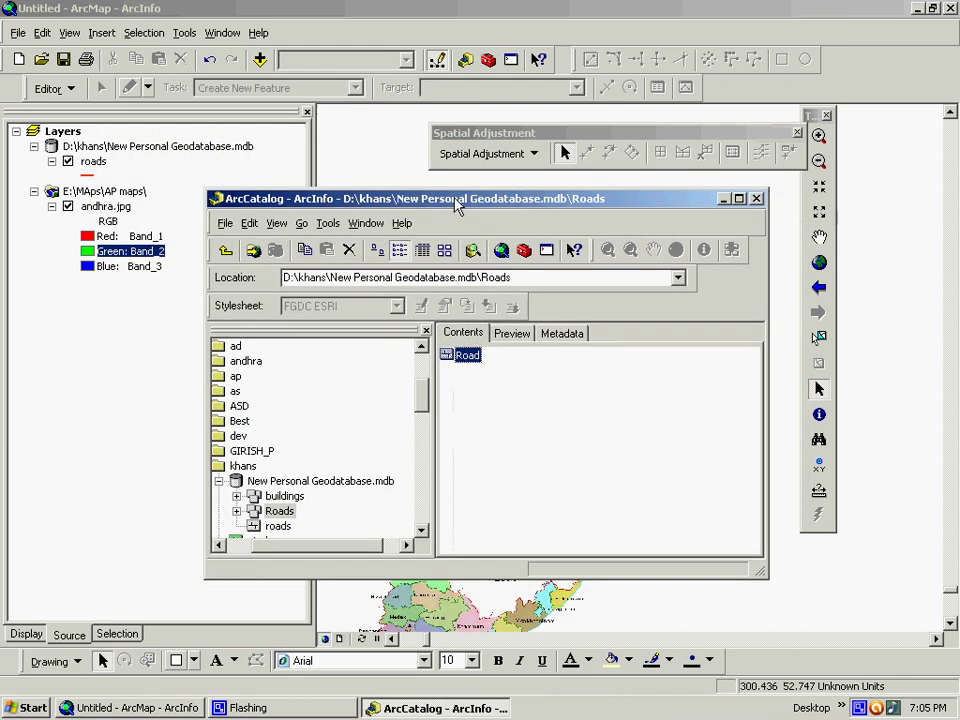
{"action": "left_click", "coordinate": [225, 250]}
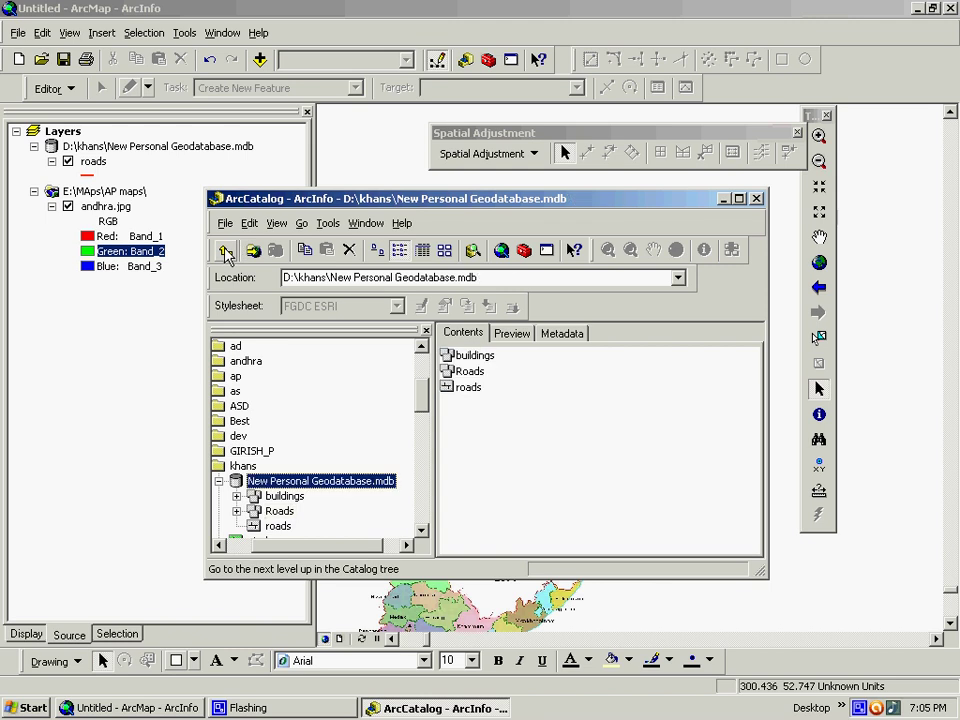
{"action": "double_click", "coordinate": [466, 372]}
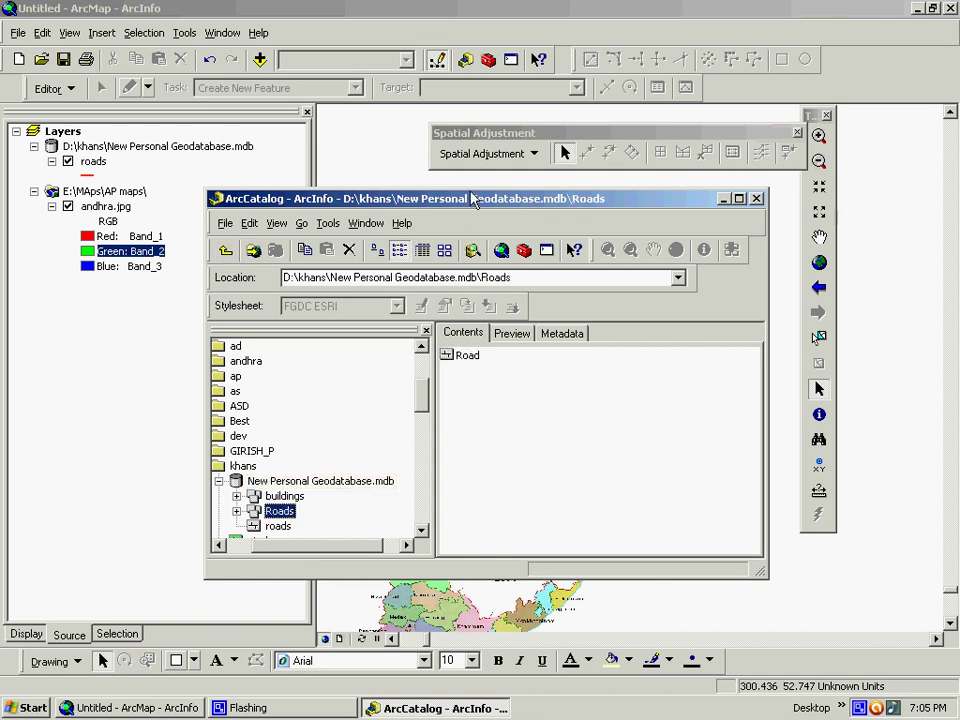
{"action": "left_click_drag", "start_coordinate": [466, 198], "coordinate": [330, 138]}
- Try to create a new topology in the Roads feature dataset
{"action": "right_click", "coordinate": [325, 298]}
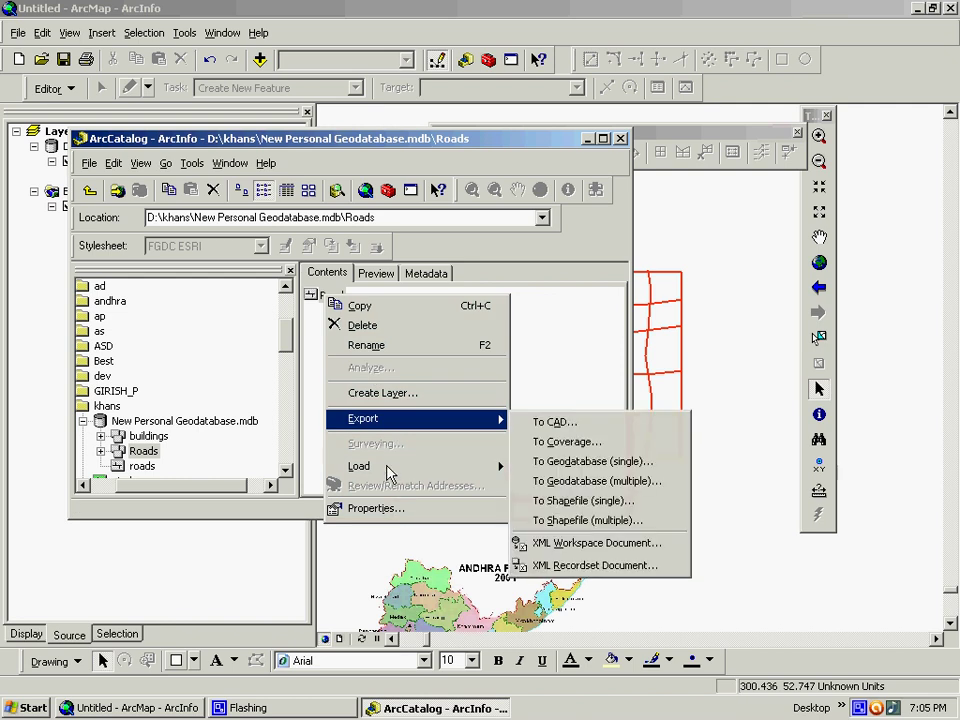
{"action": "left_click", "coordinate": [540, 371]}
{"action": "right_click", "coordinate": [388, 390]}
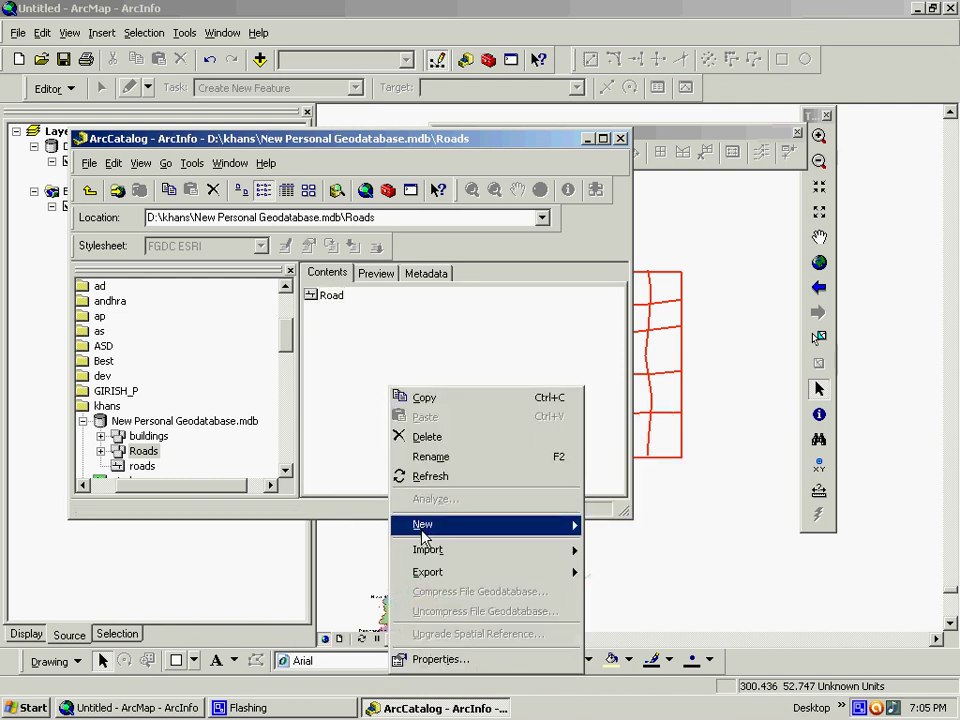
{"action": "mouse_move", "coordinate": [480, 549]}
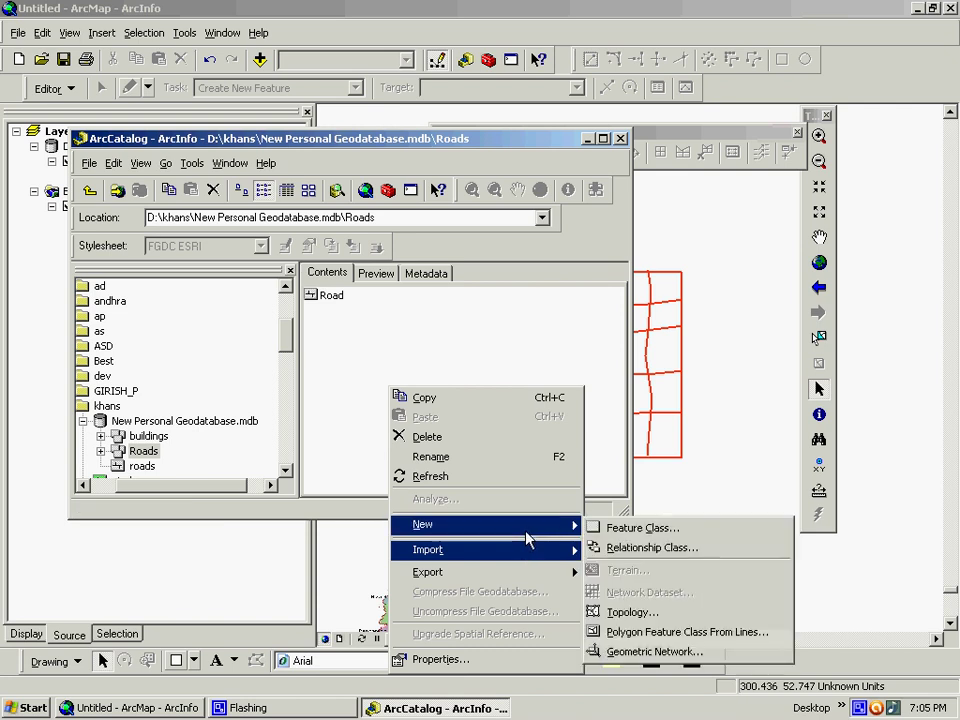
{"action": "left_click", "coordinate": [625, 613]}
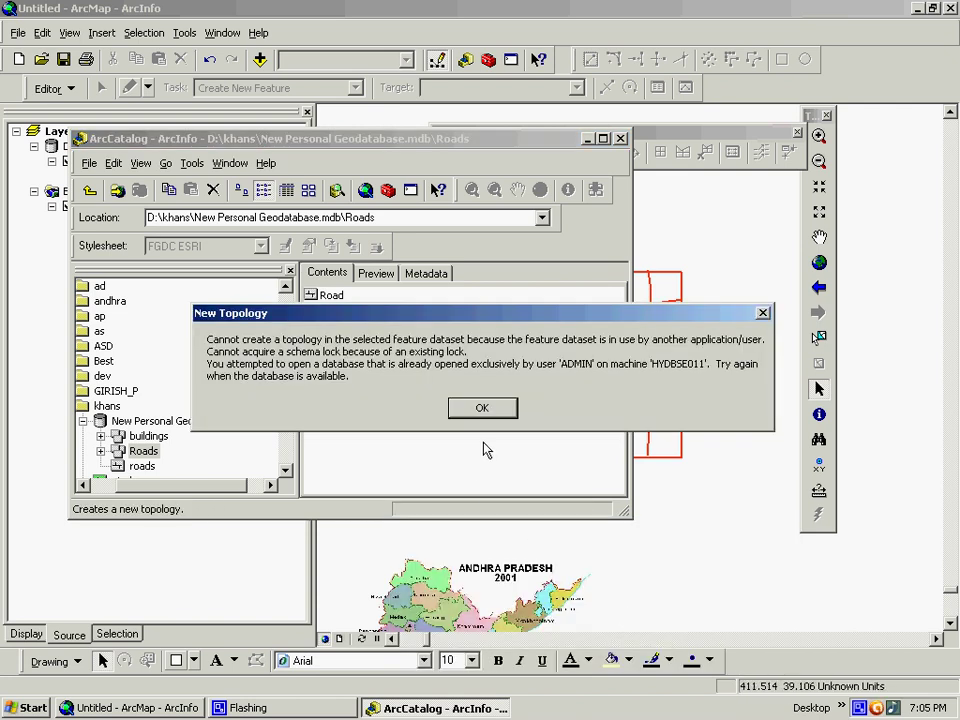
{"action": "left_click", "coordinate": [483, 409]}
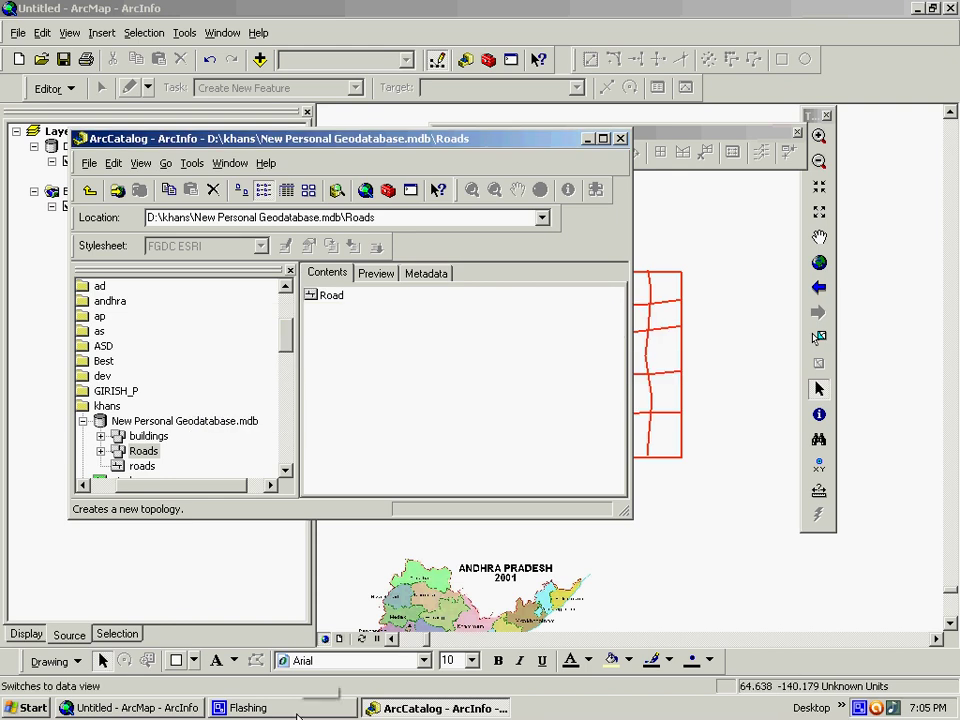
- Switch to ArcMap and close it without saving the changes to the untitled map
{"action": "left_click", "coordinate": [153, 709]}
{"action": "left_click", "coordinate": [162, 696]}
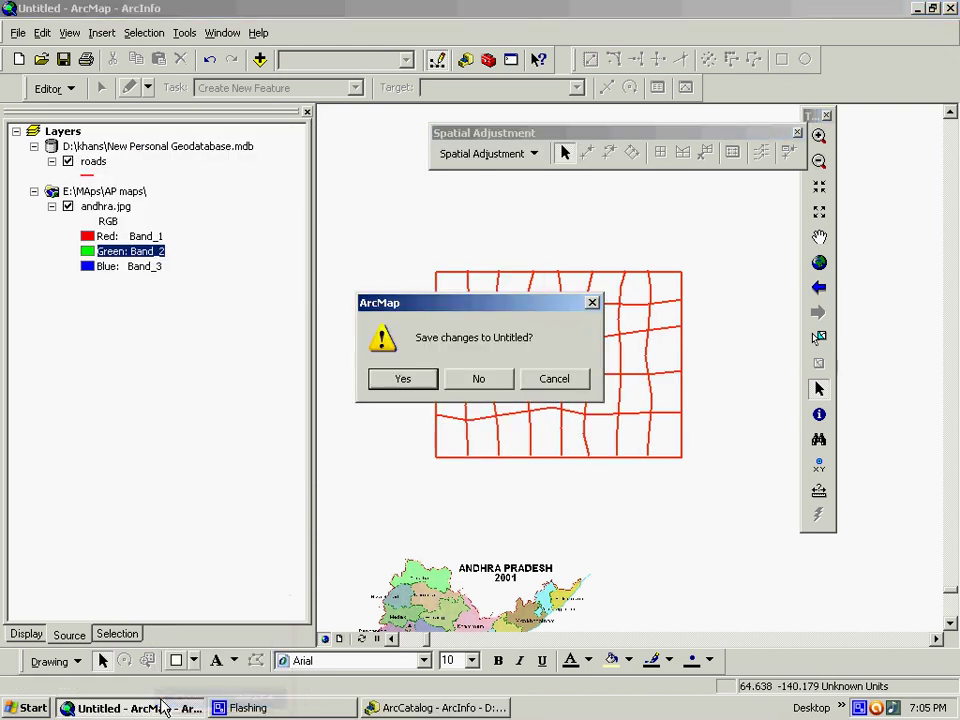
{"action": "left_click", "coordinate": [478, 378]}
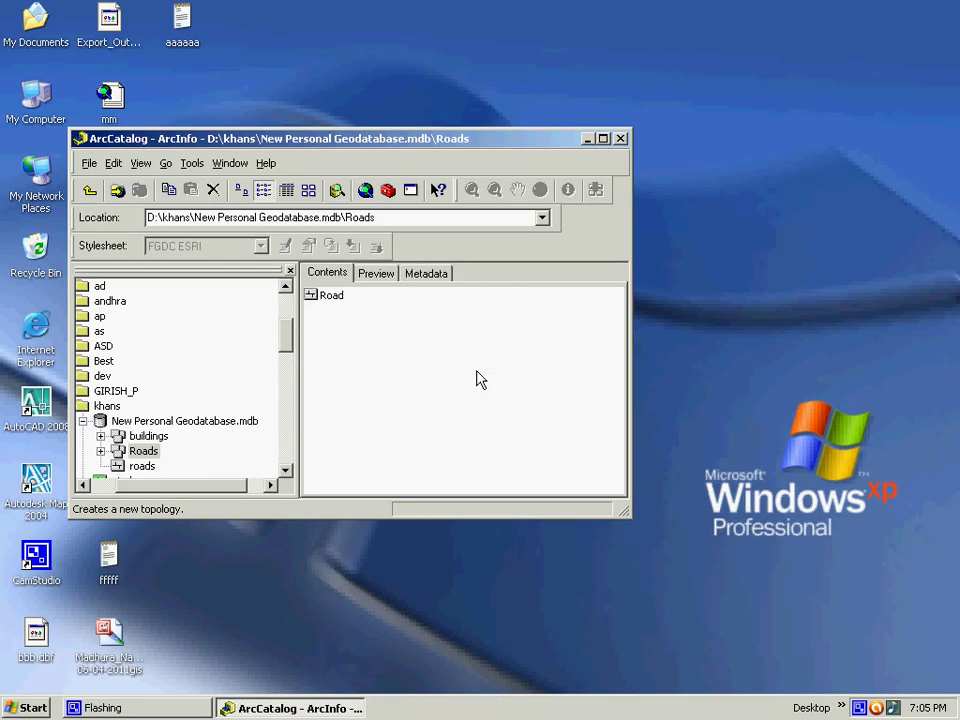
- Start a new topology named Roads_Topology in the Roads feature dataset with cluster tolerance 0.001 and the Road feature class participating
{"action": "right_click", "coordinate": [340, 365]}
{"action": "mouse_move", "coordinate": [440, 500]}
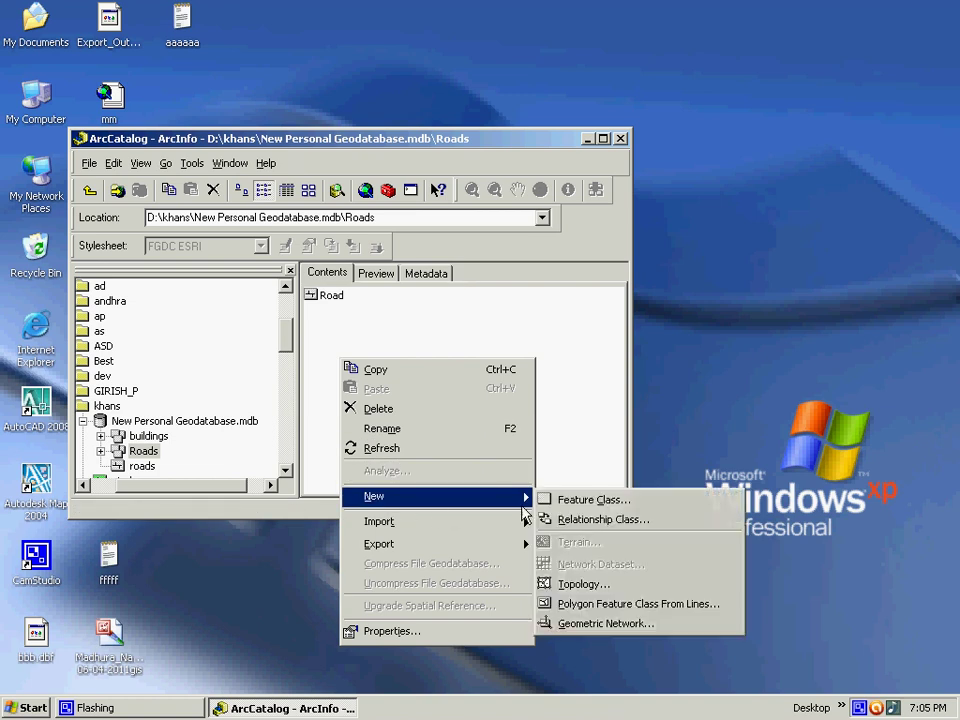
{"action": "left_click", "coordinate": [576, 586]}
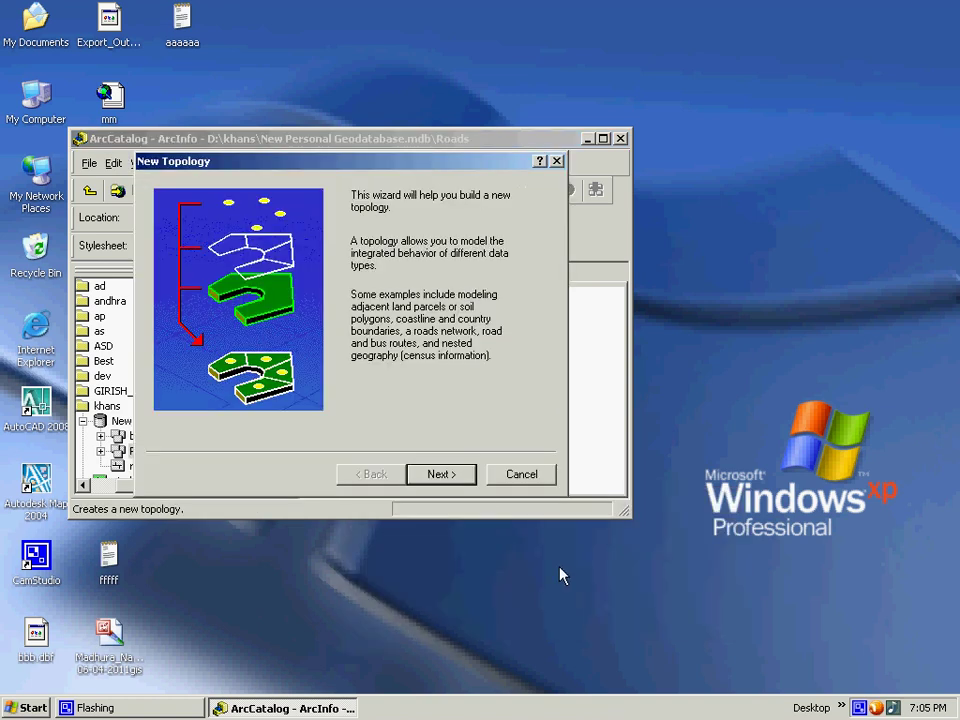
{"action": "left_click", "coordinate": [446, 479]}
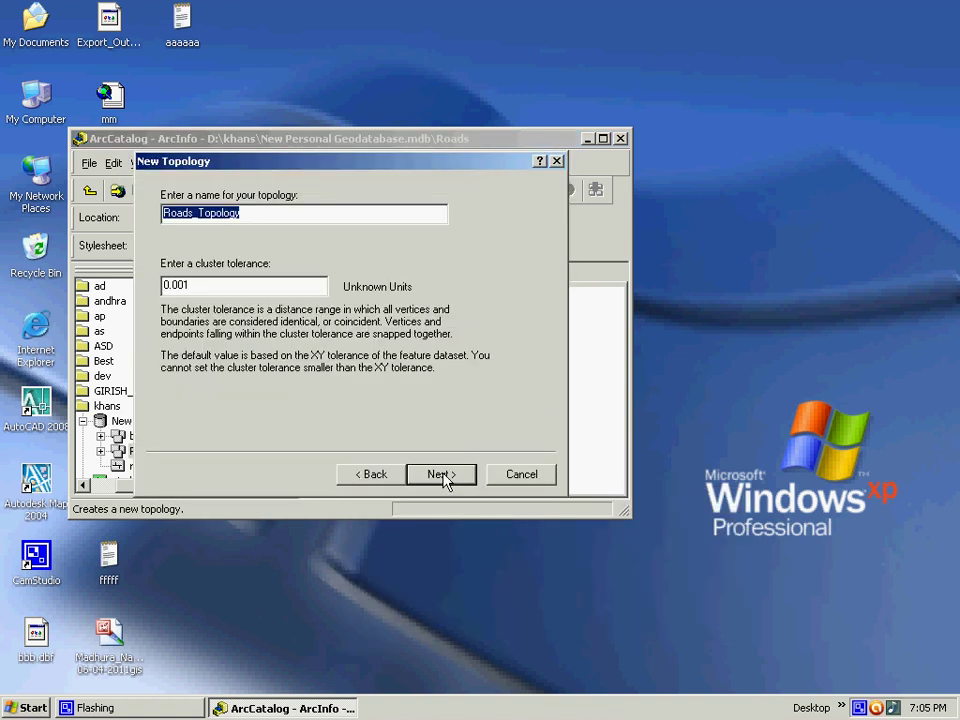
{"action": "left_click", "coordinate": [436, 472]}
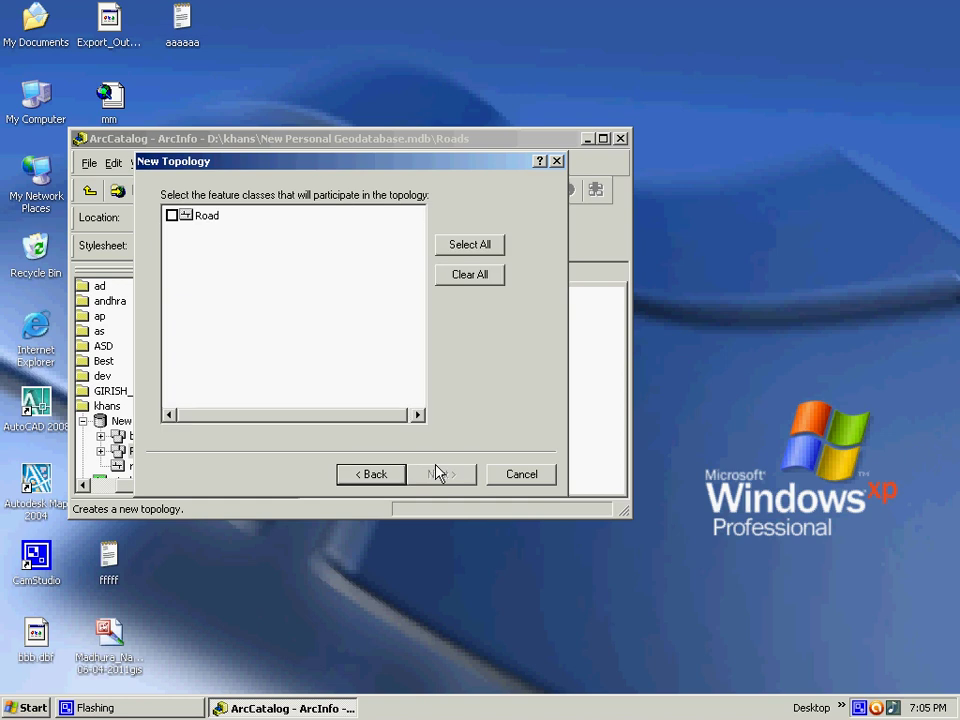
{"action": "left_click", "coordinate": [173, 216]}
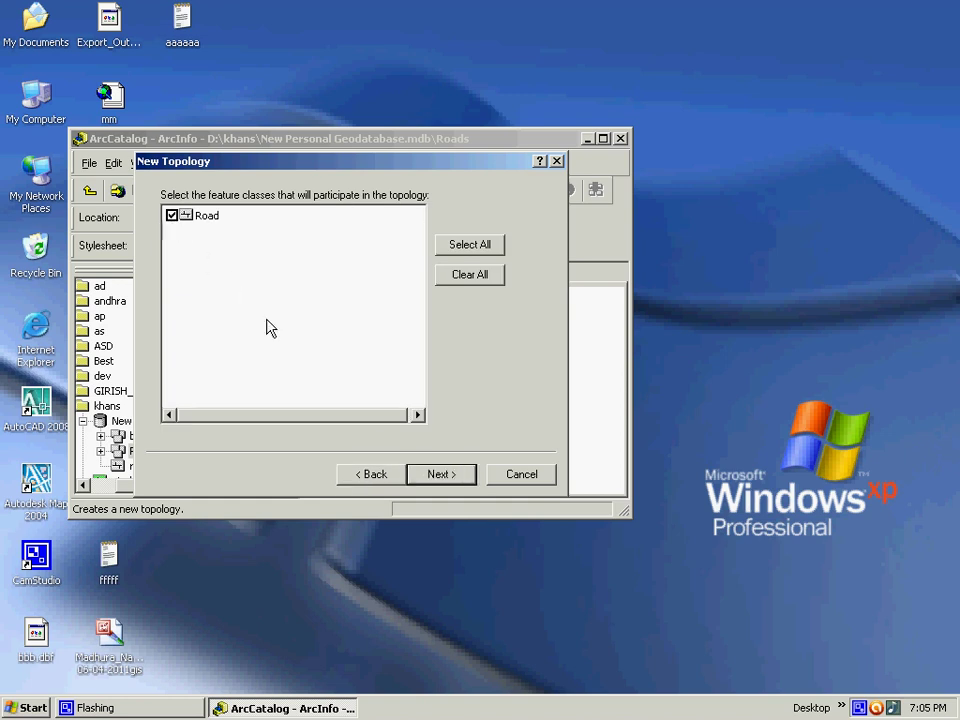
{"action": "left_click", "coordinate": [440, 476]}
{"action": "left_click", "coordinate": [440, 476]}
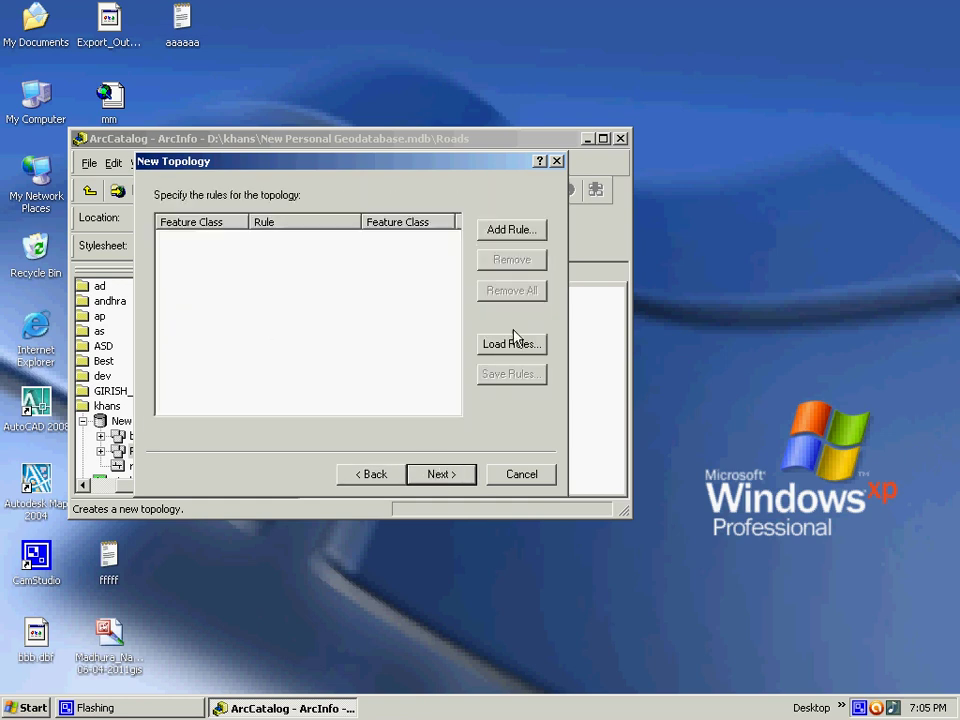
- Add the topology rules Must Not Overlap and Must Not Intersect for the Road feature class
{"action": "left_click", "coordinate": [505, 232]}
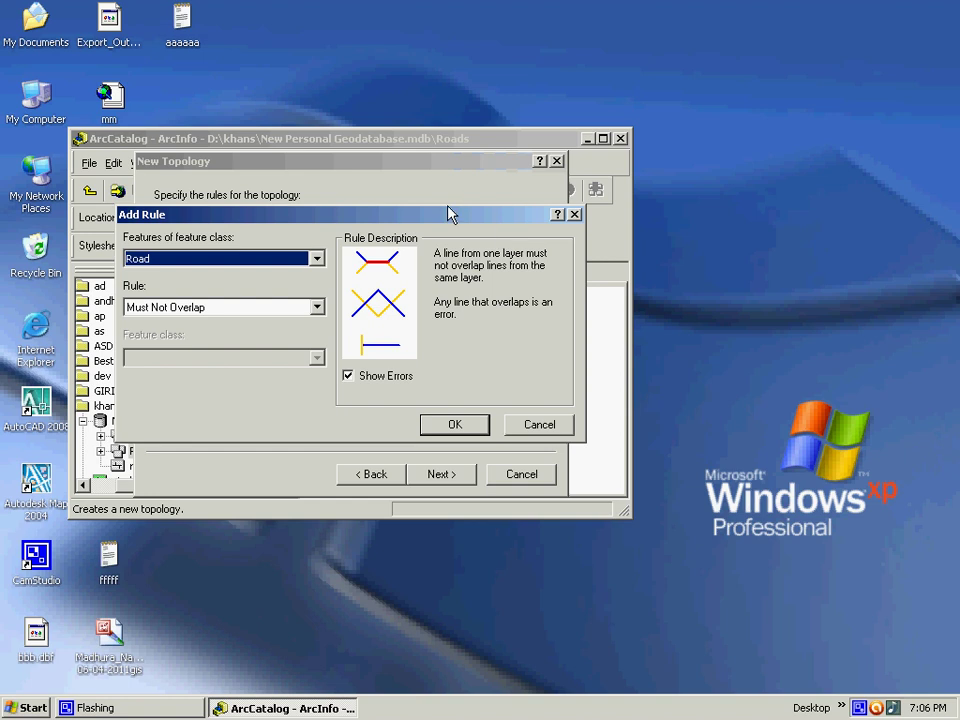
{"action": "left_click_drag", "start_coordinate": [449, 214], "coordinate": [595, 224]}
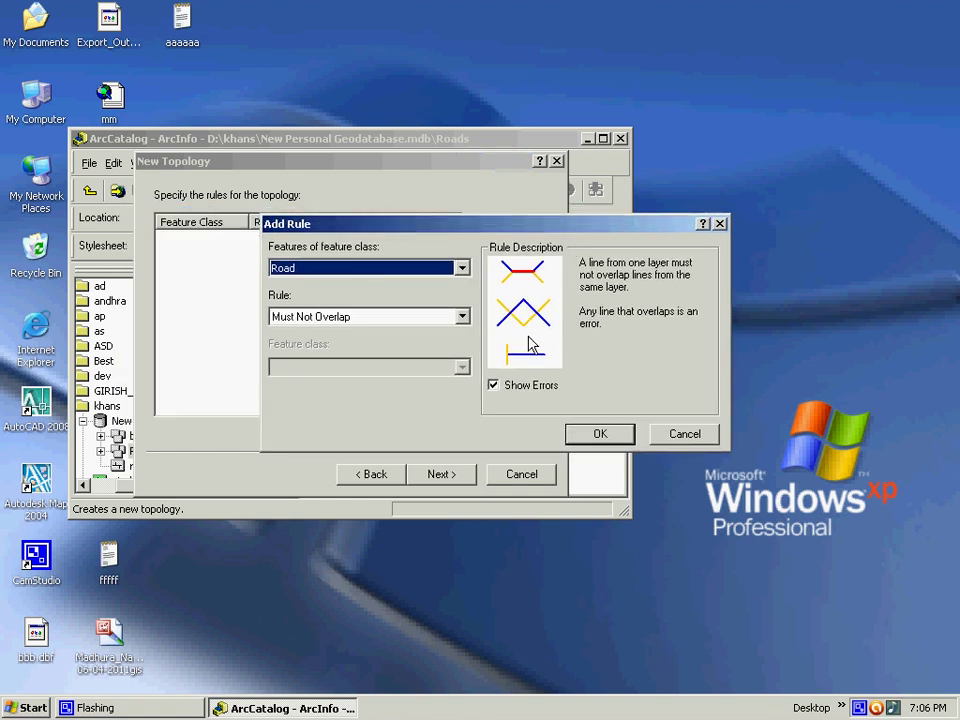
{"action": "left_click", "coordinate": [600, 433]}
{"action": "left_click", "coordinate": [507, 231]}
{"action": "left_click", "coordinate": [316, 259]}
{"action": "left_click", "coordinate": [311, 276]}
{"action": "left_click", "coordinate": [316, 307]}
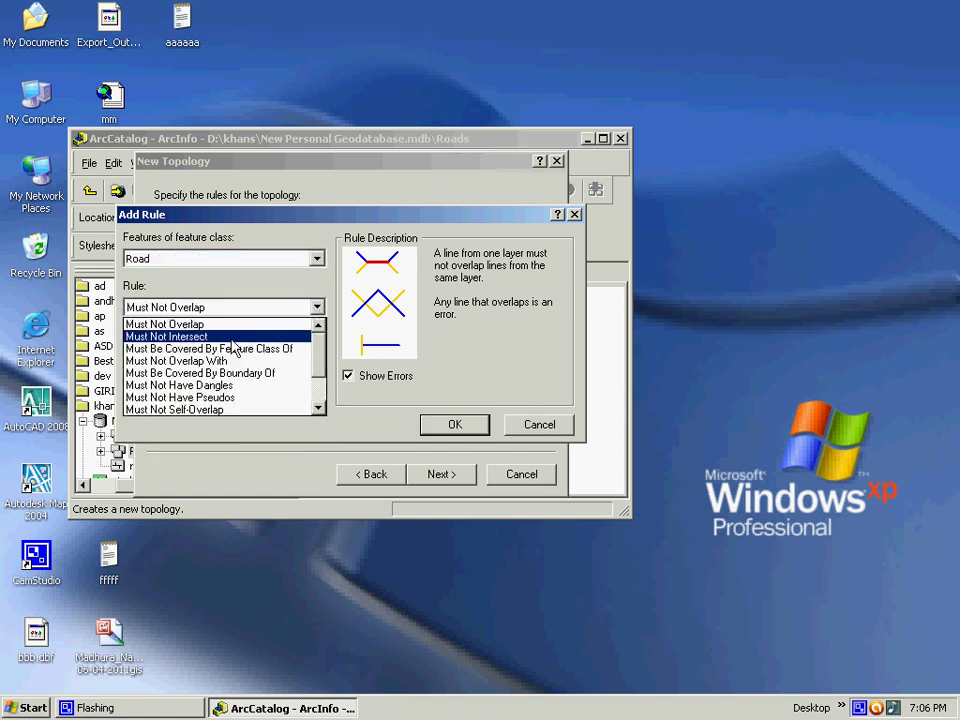
{"action": "left_click", "coordinate": [232, 337]}
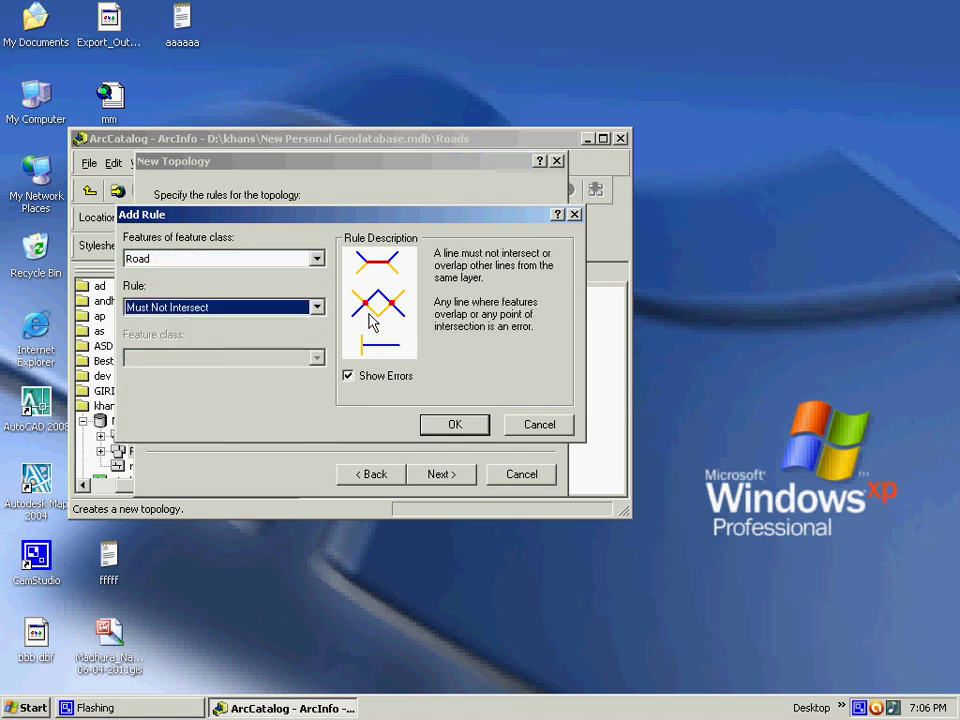
{"action": "left_click", "coordinate": [455, 424]}
- Add the topology rules Must Not Have Dangles and Must Not Have Pseudos for the Road feature class
{"action": "left_click", "coordinate": [514, 234]}
{"action": "left_click", "coordinate": [272, 308]}
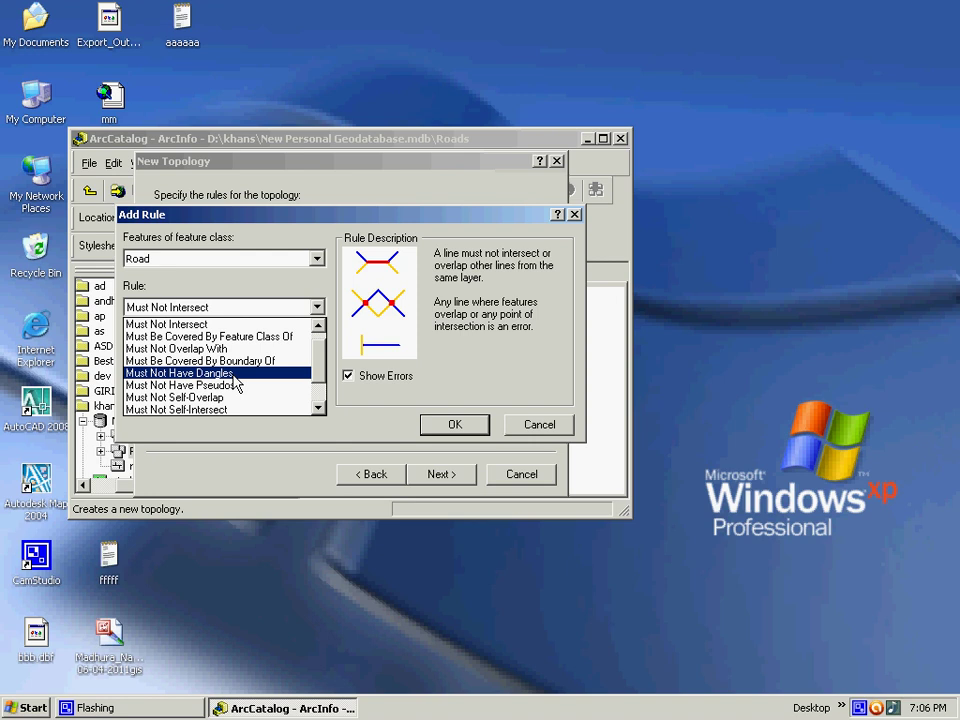
{"action": "left_click", "coordinate": [233, 373]}
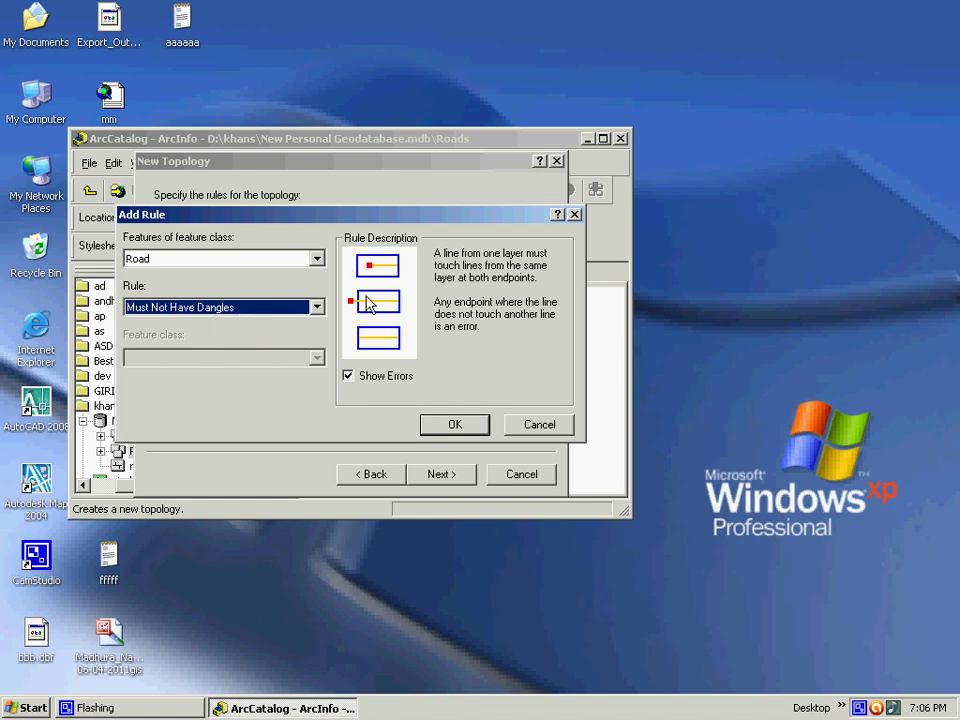
{"action": "left_click", "coordinate": [455, 424]}
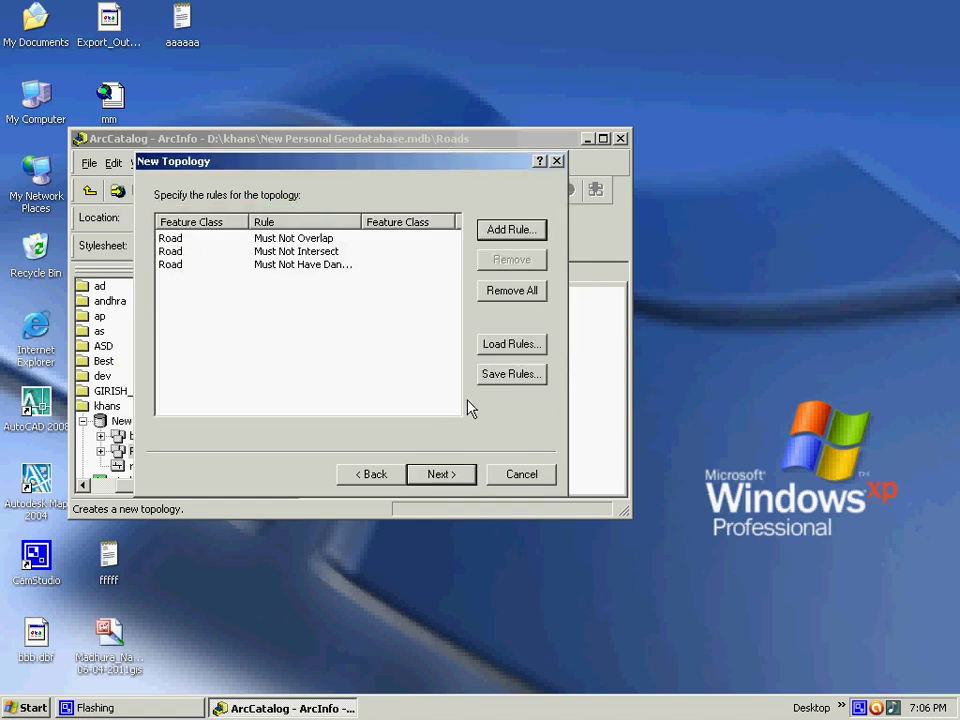
{"action": "left_click", "coordinate": [510, 229]}
{"action": "left_click", "coordinate": [316, 307]}
{"action": "scroll", "coordinate": [260, 345], "scroll_direction": "up", "scroll_amount": 1}
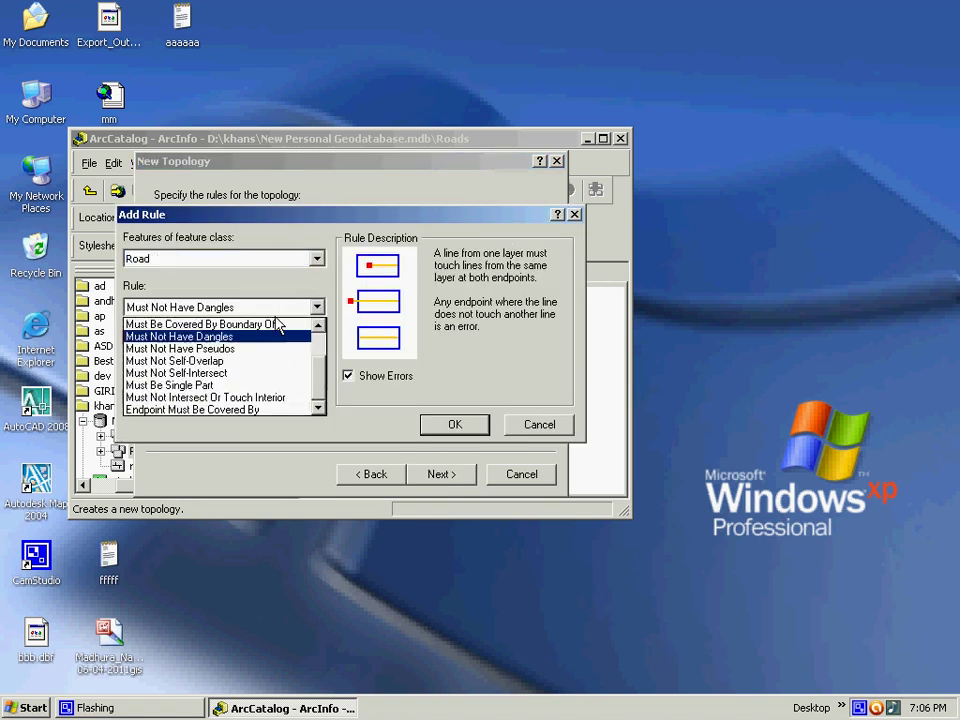
{"action": "left_click", "coordinate": [243, 349]}
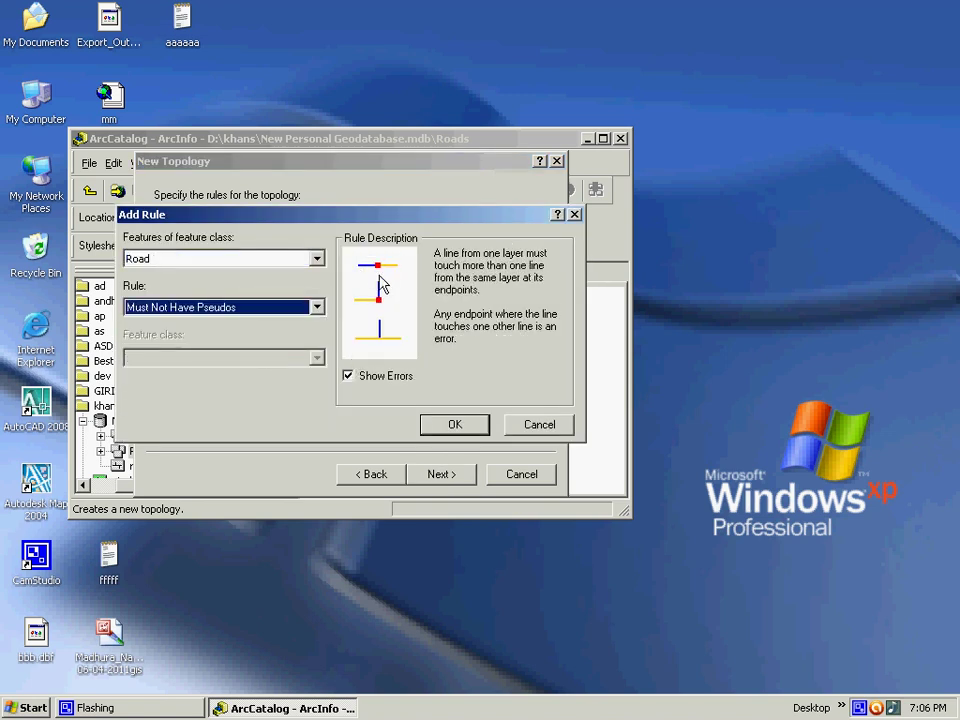
{"action": "left_click", "coordinate": [455, 424]}
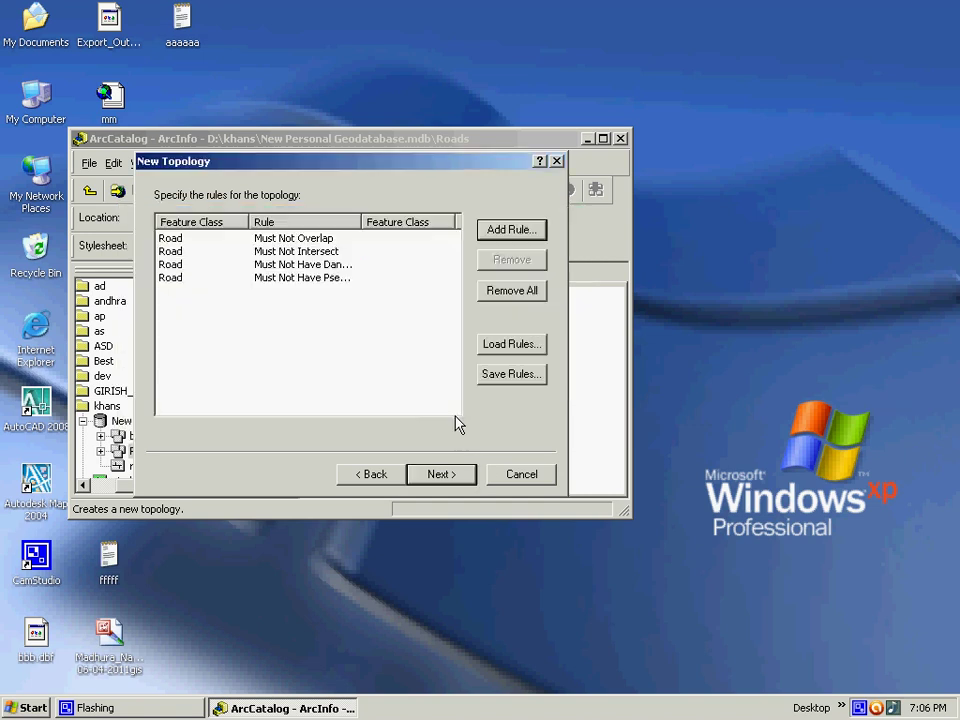
- Add the topology rules Must Not Self-Overlap and Must Not Self-Intersect for the Road feature class
{"action": "left_click", "coordinate": [522, 230]}
{"action": "left_click", "coordinate": [262, 304]}
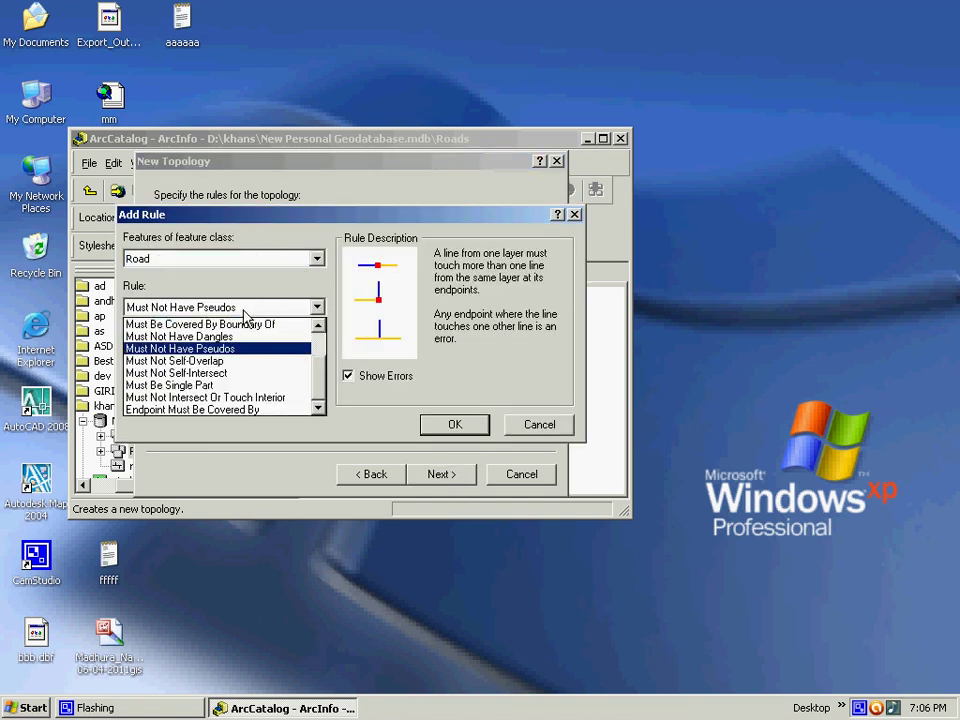
{"action": "left_click", "coordinate": [217, 360]}
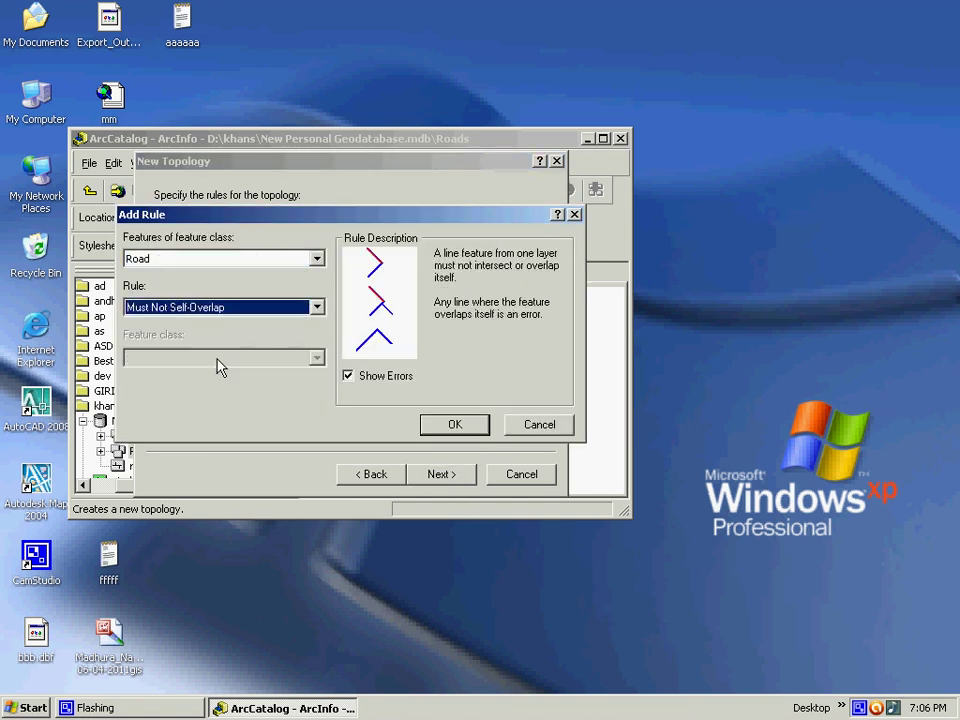
{"action": "left_click", "coordinate": [455, 424]}
{"action": "left_click", "coordinate": [516, 231]}
{"action": "left_click", "coordinate": [316, 307]}
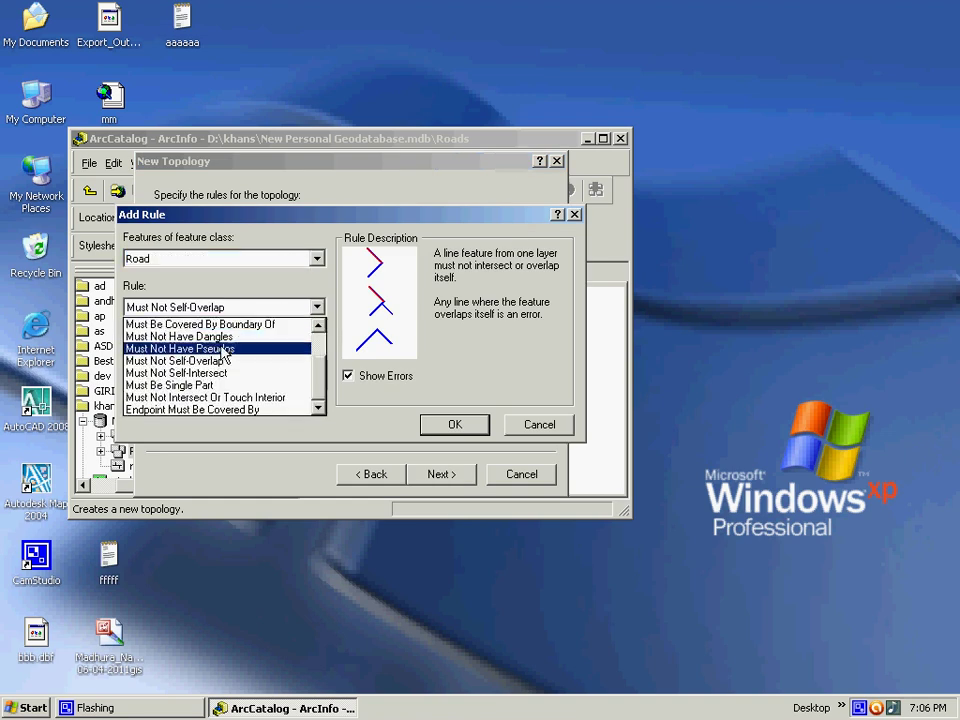
{"action": "left_click", "coordinate": [205, 373]}
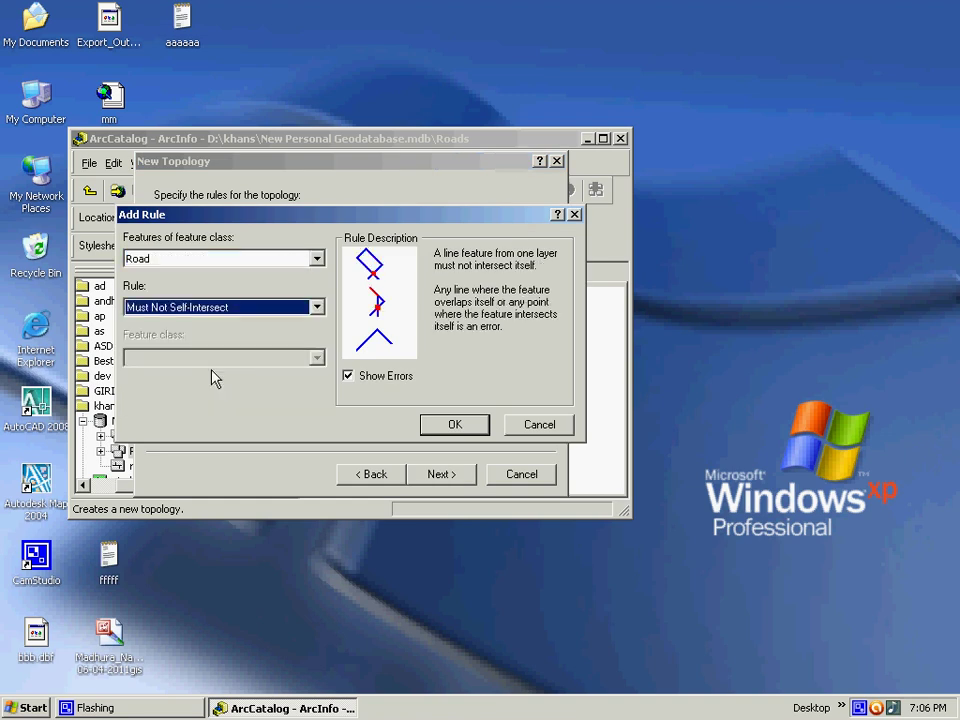
{"action": "left_click", "coordinate": [452, 424]}
{"action": "left_click", "coordinate": [520, 231]}
{"action": "left_click", "coordinate": [278, 307]}
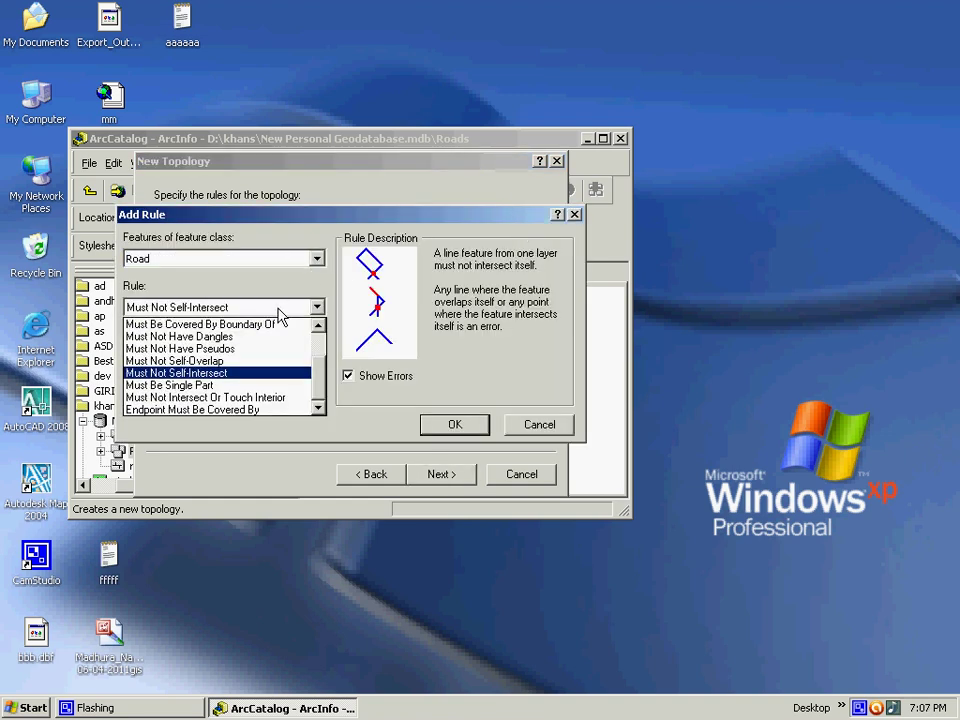
{"action": "left_click", "coordinate": [541, 424]}
{"action": "left_click", "coordinate": [541, 424]}
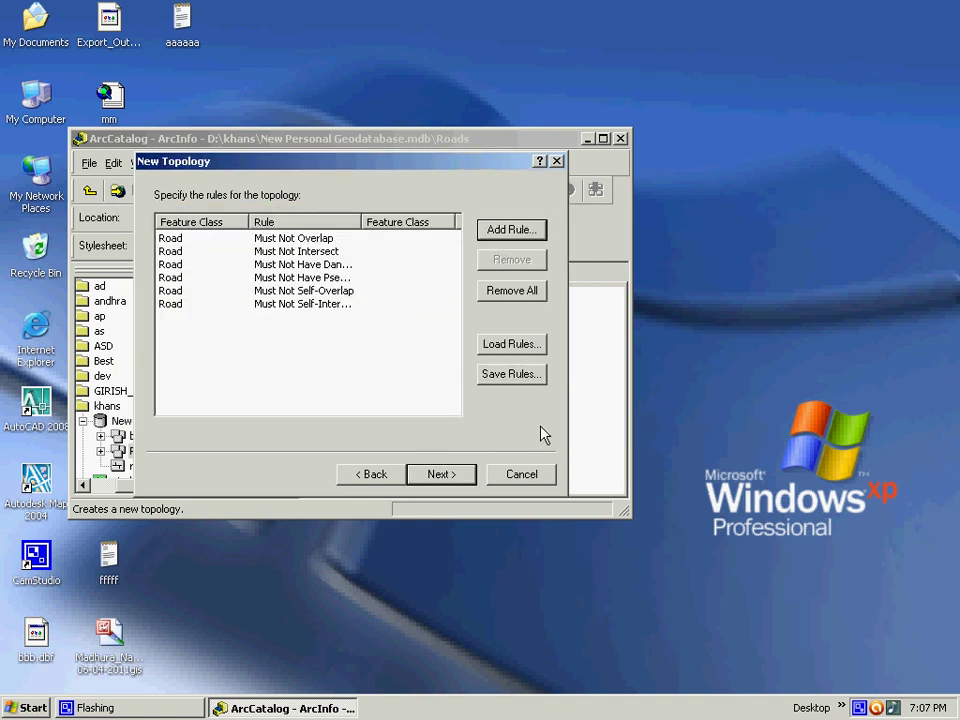
- Finish creating the topology with the listed rules and validate it
{"action": "left_click", "coordinate": [441, 475]}
{"action": "left_click", "coordinate": [441, 475]}
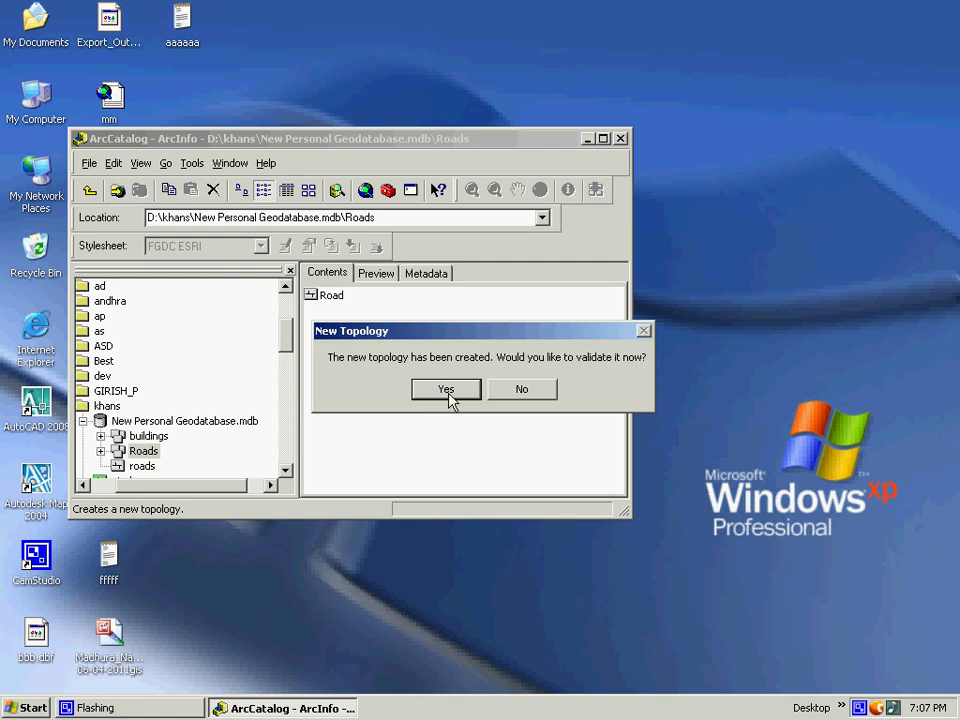
{"action": "left_click", "coordinate": [445, 389]}
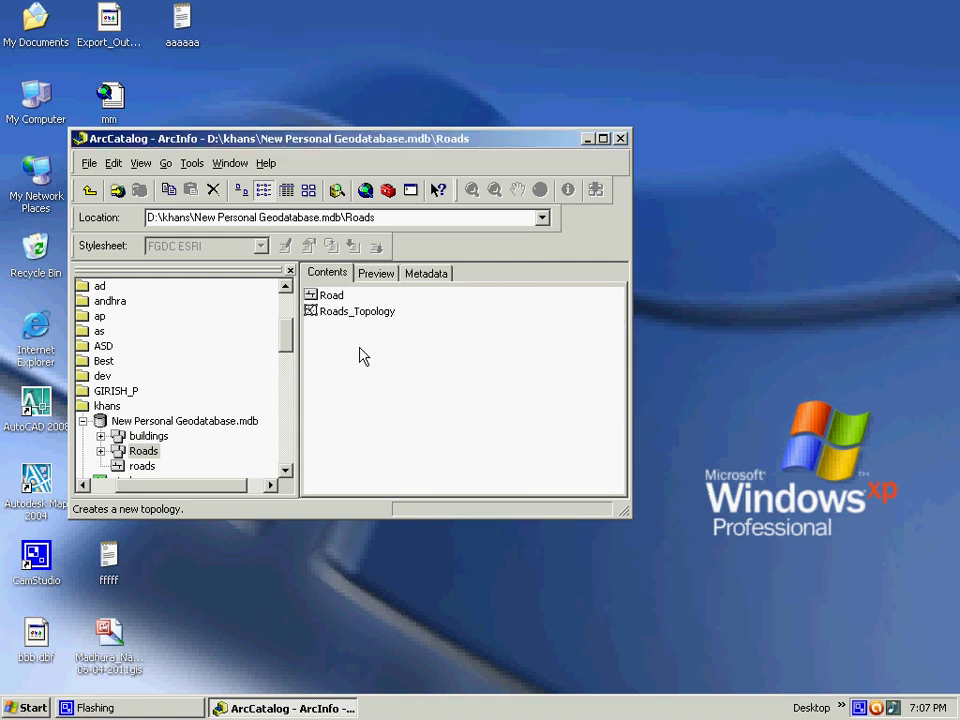
- Preview the geography of Roads_Topology in the Roads dataset and examine where its errors lie
{"action": "left_click", "coordinate": [358, 315]}
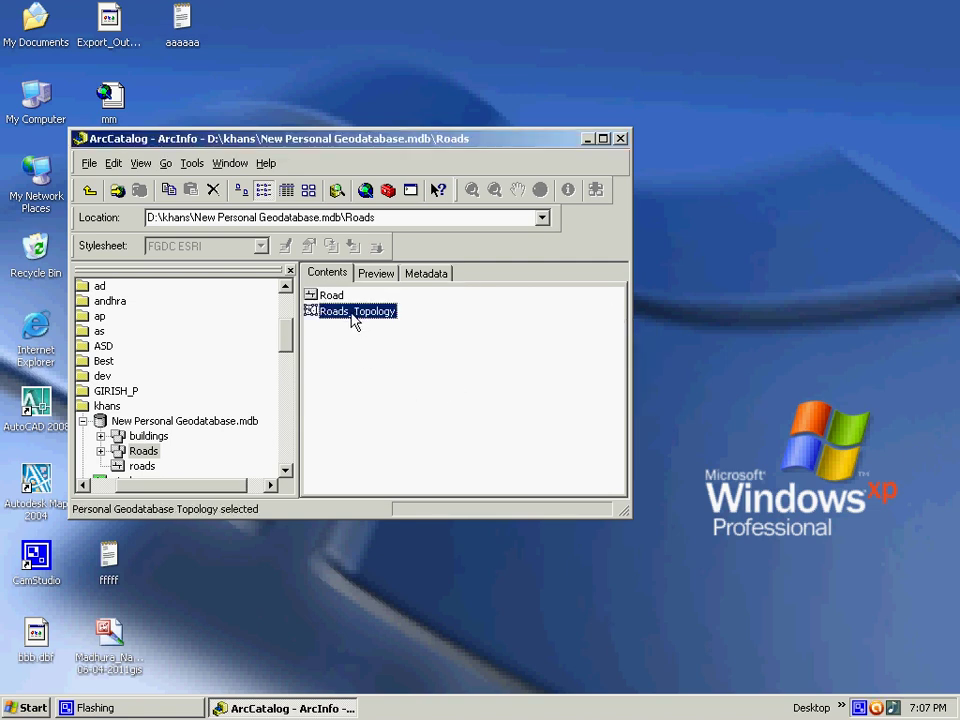
{"action": "left_click", "coordinate": [375, 275]}
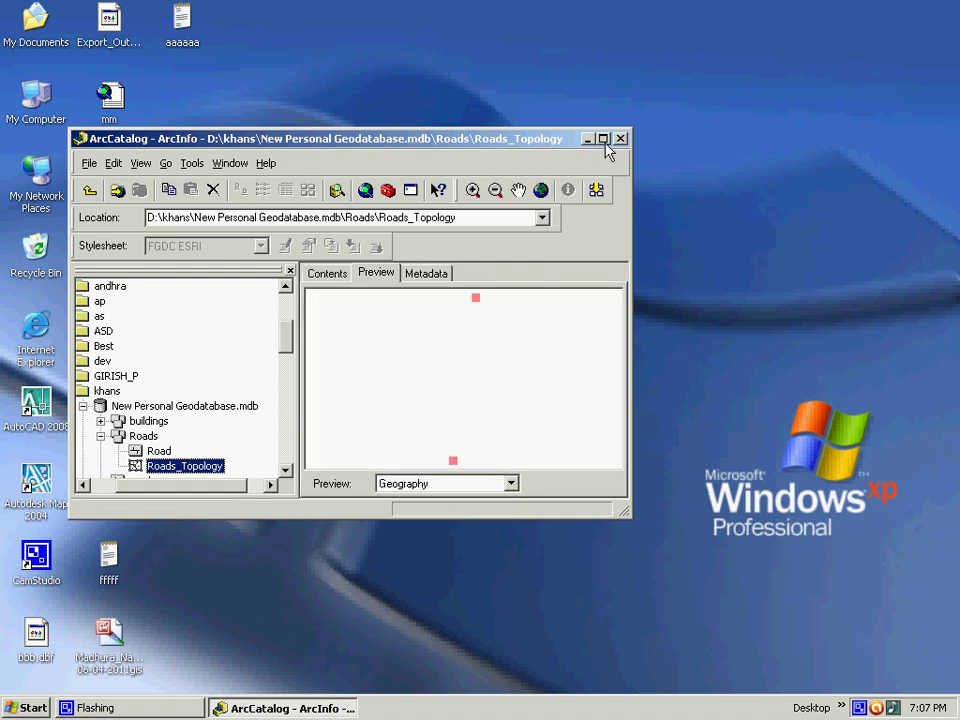
{"action": "key", "text": "alt+space"}
{"action": "key", "text": "x"}
{"action": "scroll", "coordinate": [512, 338], "scroll_direction": "down", "scroll_amount": 1}
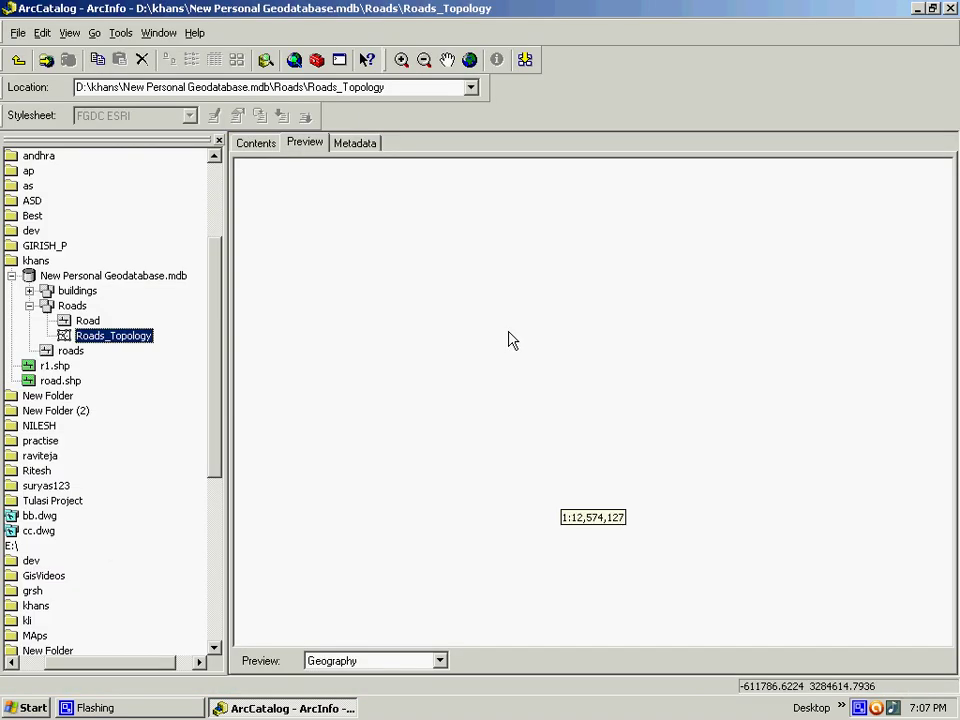
{"action": "scroll", "coordinate": [508, 340], "scroll_direction": "up", "scroll_amount": 1}
{"action": "scroll", "coordinate": [508, 340], "scroll_direction": "up", "scroll_amount": 2}
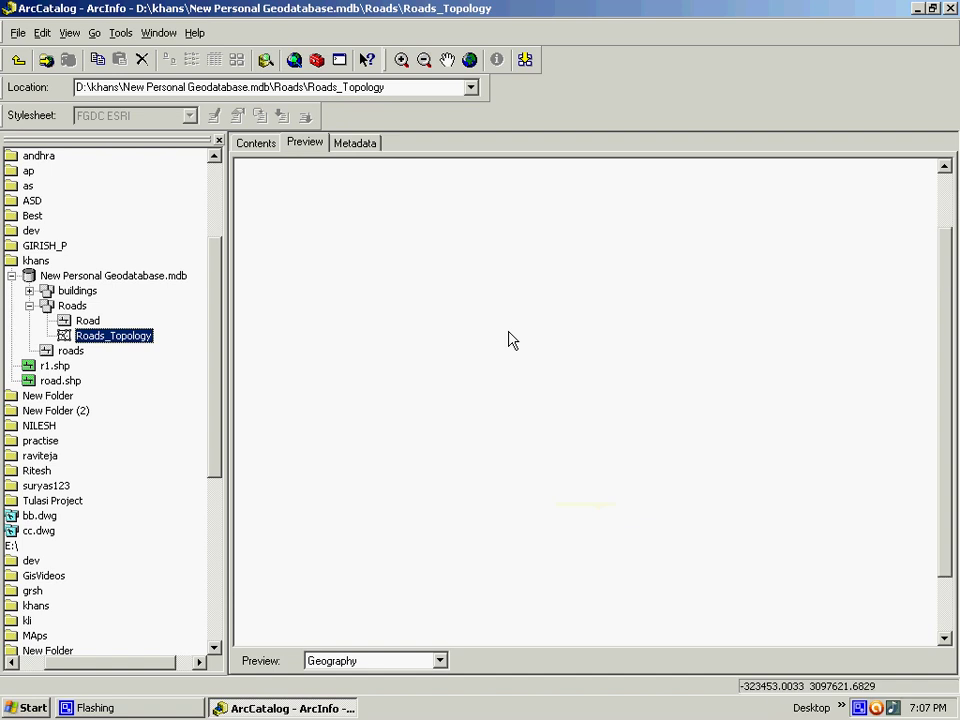
{"action": "scroll", "coordinate": [420, 257], "scroll_direction": "up", "scroll_amount": 3}
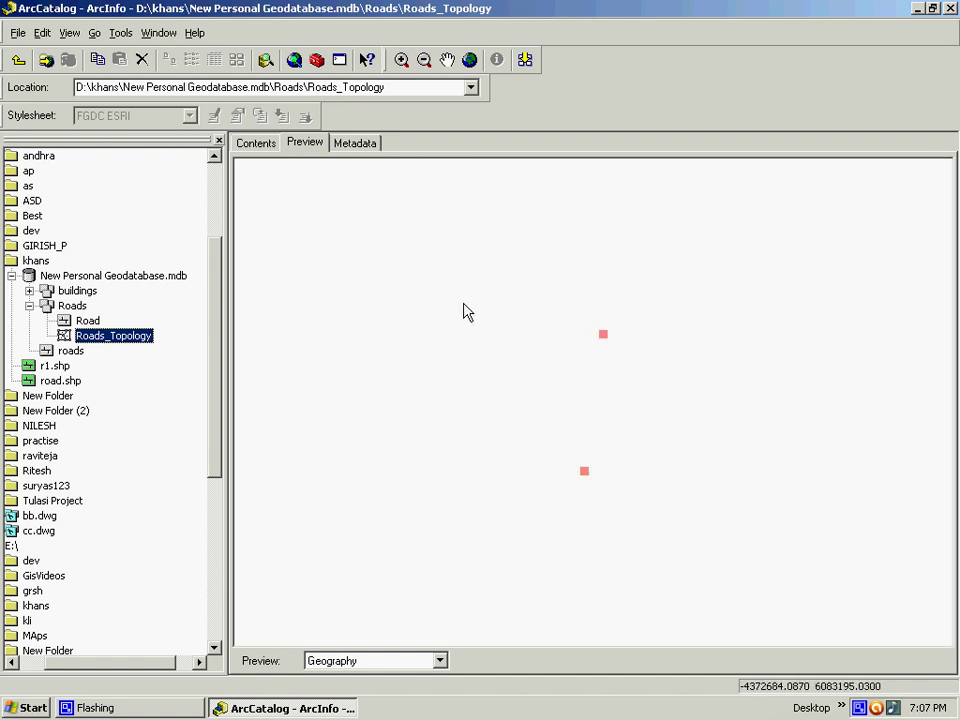
{"action": "left_click", "coordinate": [93, 322]}
{"action": "left_click", "coordinate": [99, 336]}
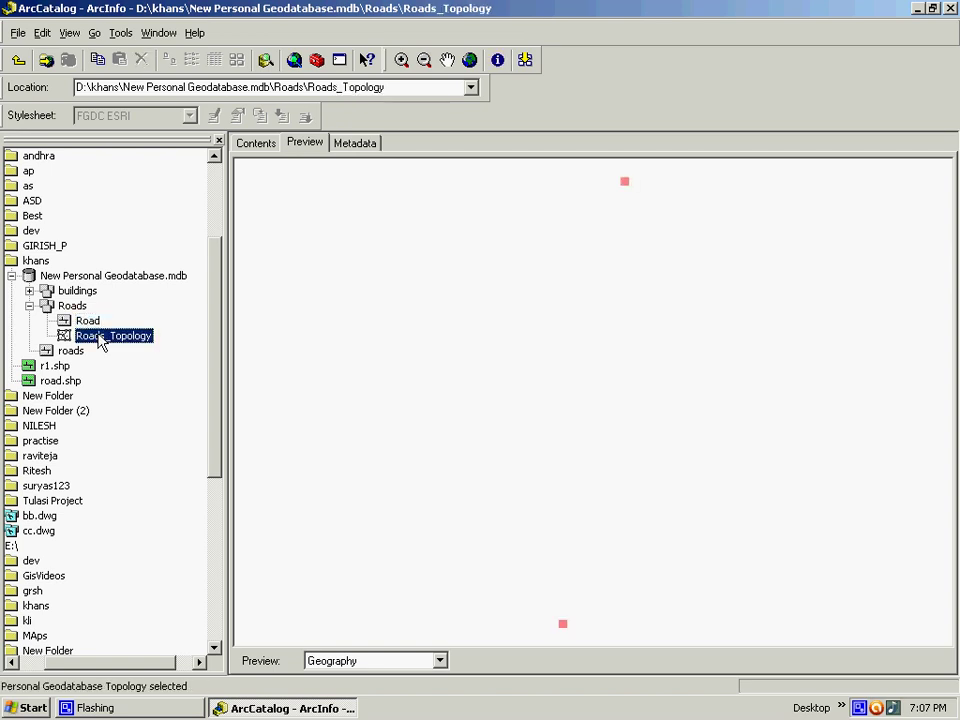
{"action": "left_click", "coordinate": [256, 145]}
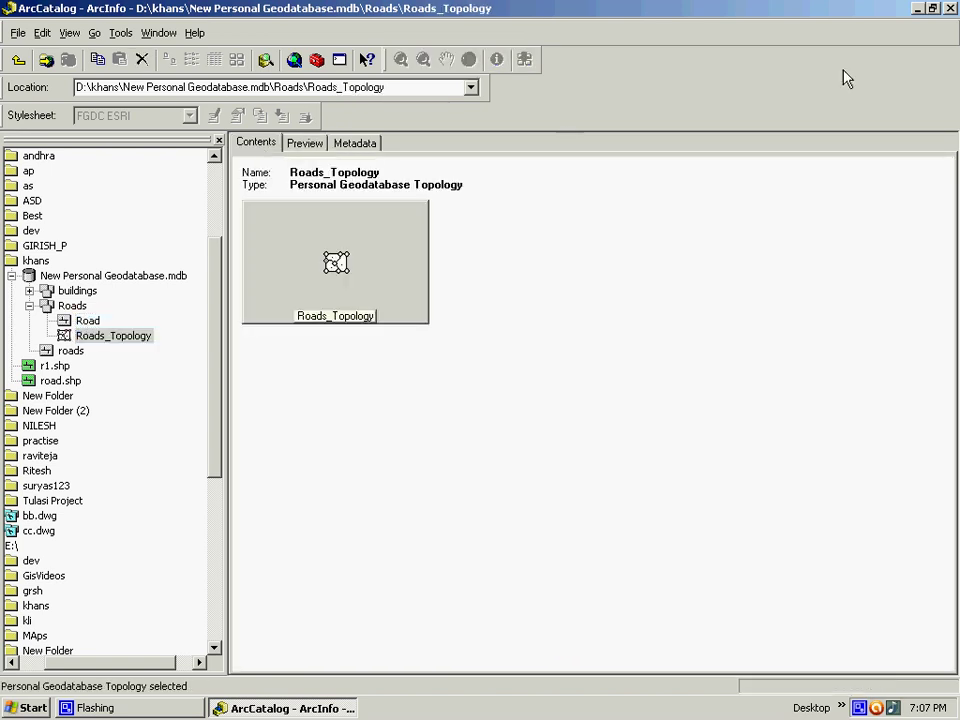
- Switch to ArcMap with an empty map and close the floating Spatial Adjustment tools
{"action": "left_click", "coordinate": [265, 59]}
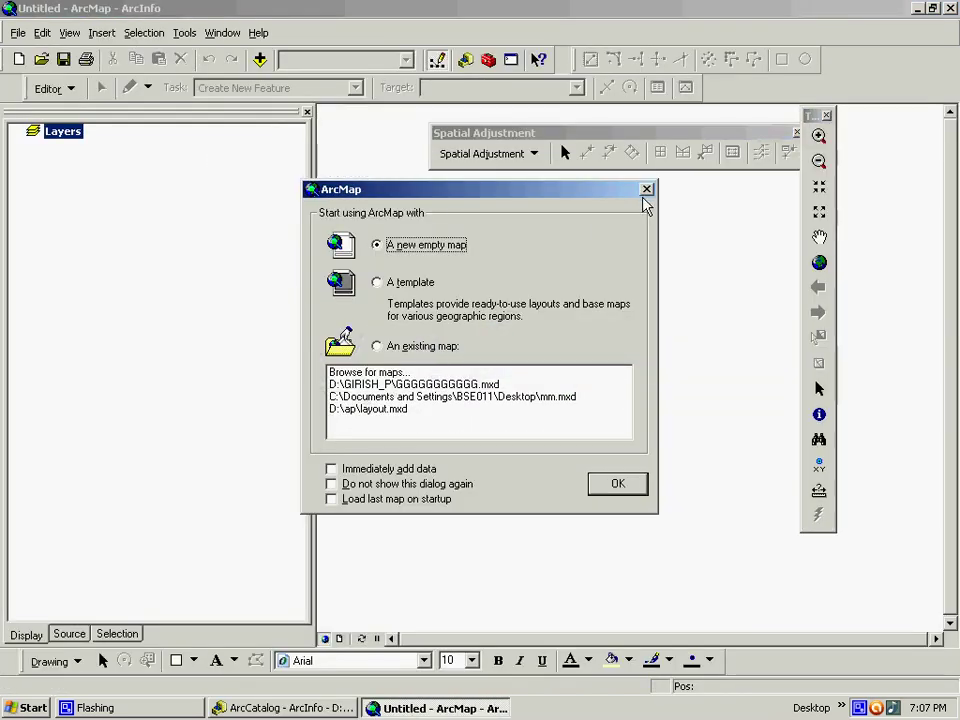
{"action": "left_click", "coordinate": [646, 190]}
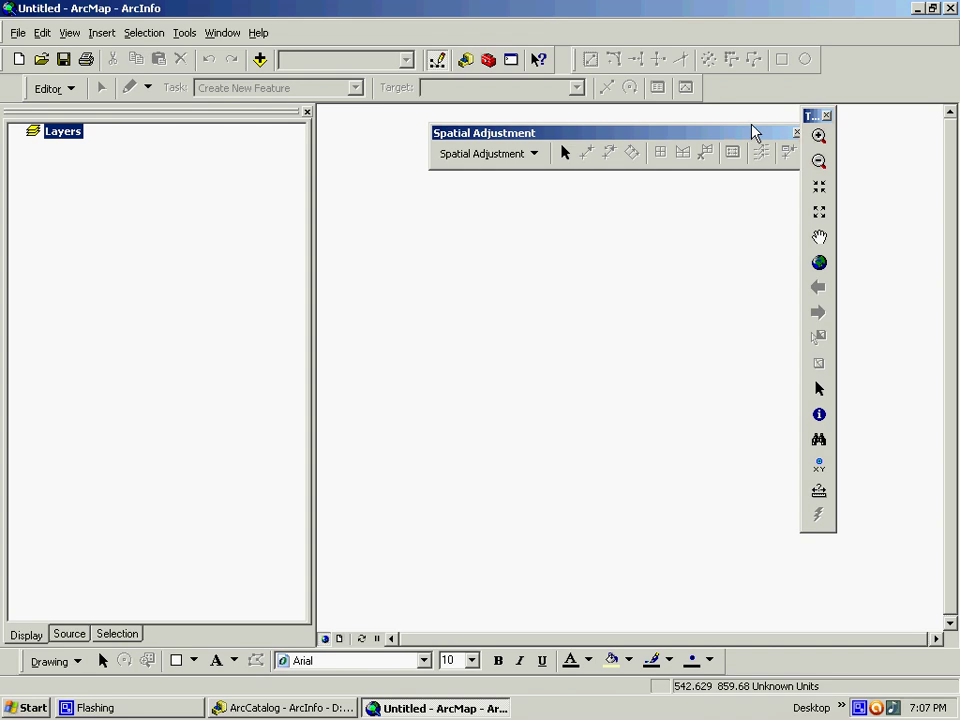
{"action": "left_click", "coordinate": [795, 133]}
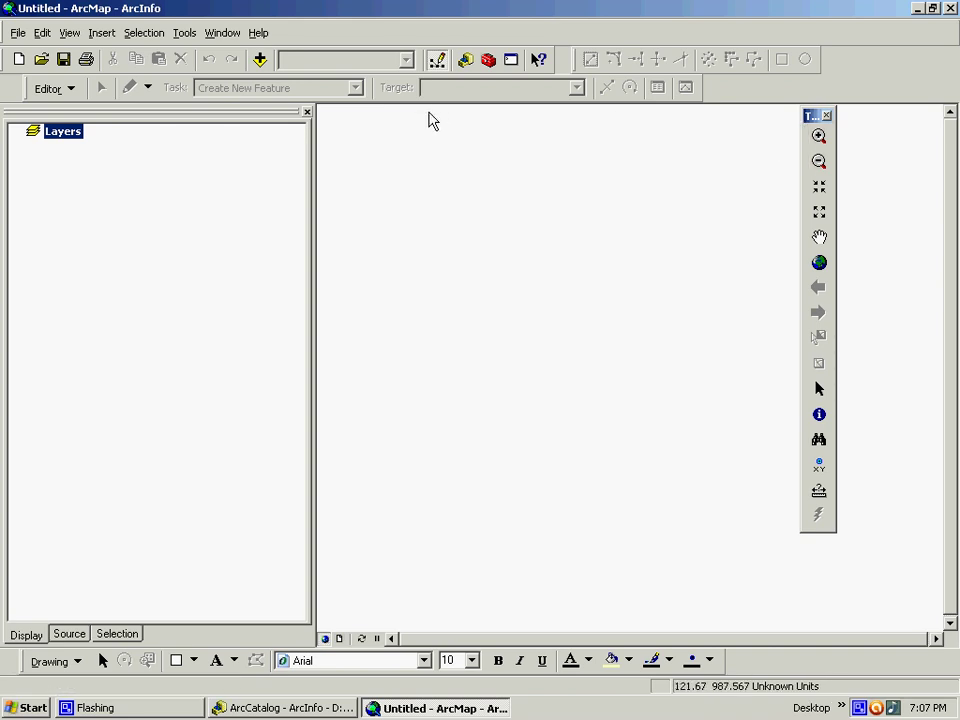
- Add Roads_Topology from the Roads feature dataset to the map, including its participating feature classes
{"action": "left_click", "coordinate": [257, 61]}
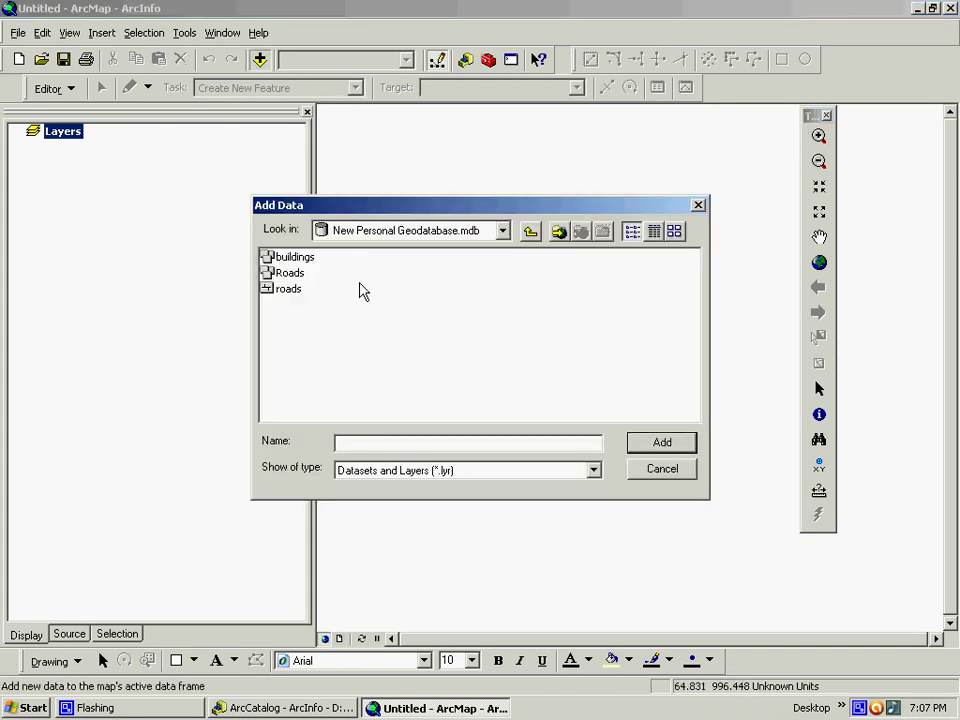
{"action": "double_click", "coordinate": [290, 273]}
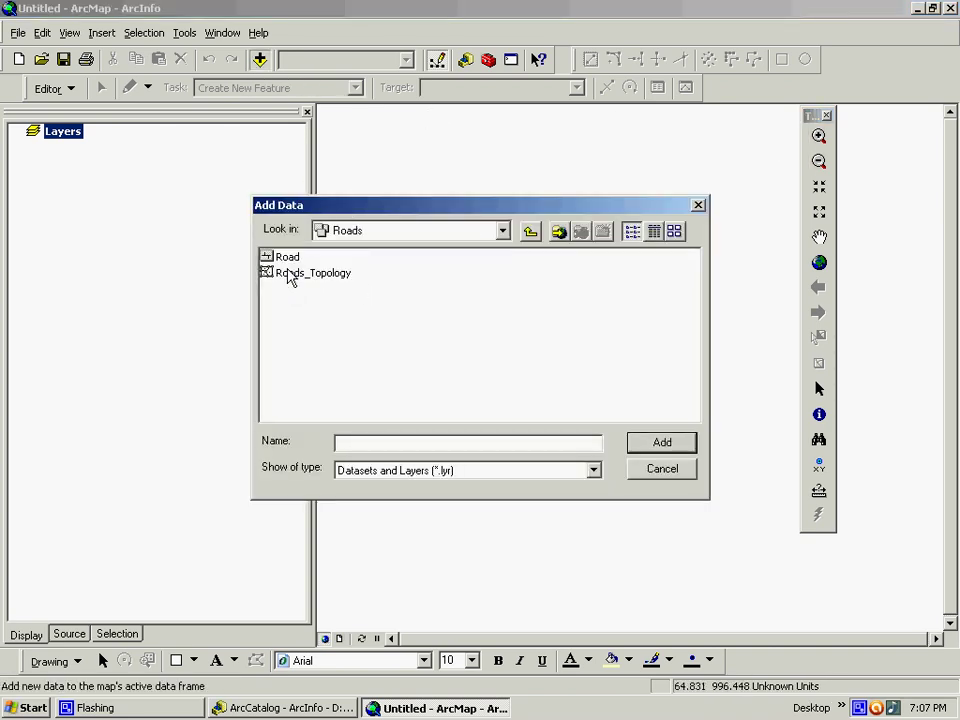
{"action": "left_click", "coordinate": [289, 274]}
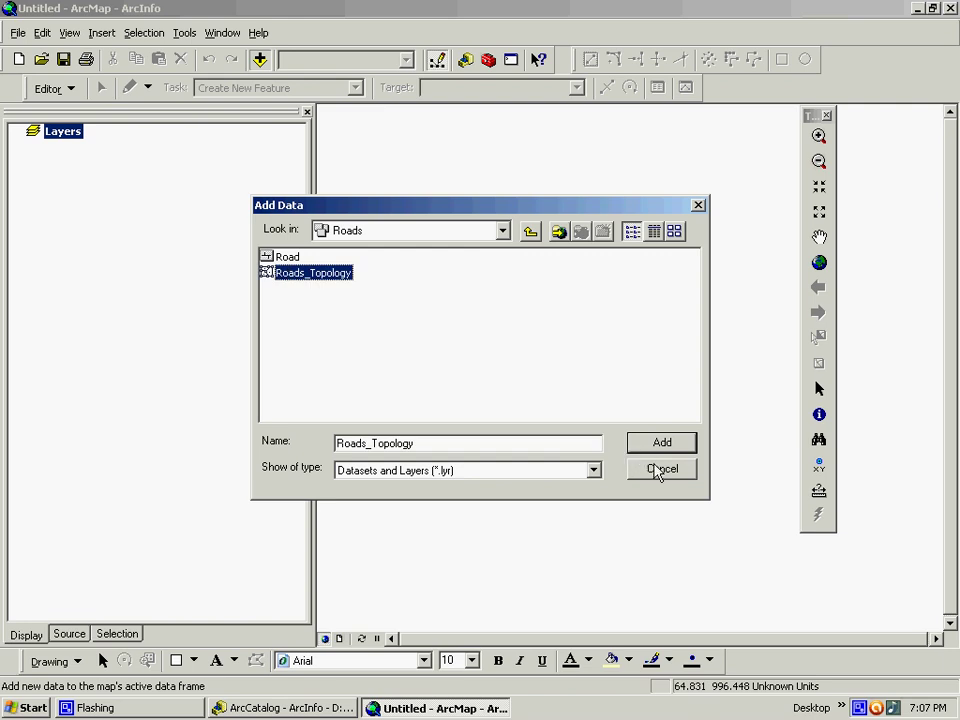
{"action": "left_click", "coordinate": [662, 443]}
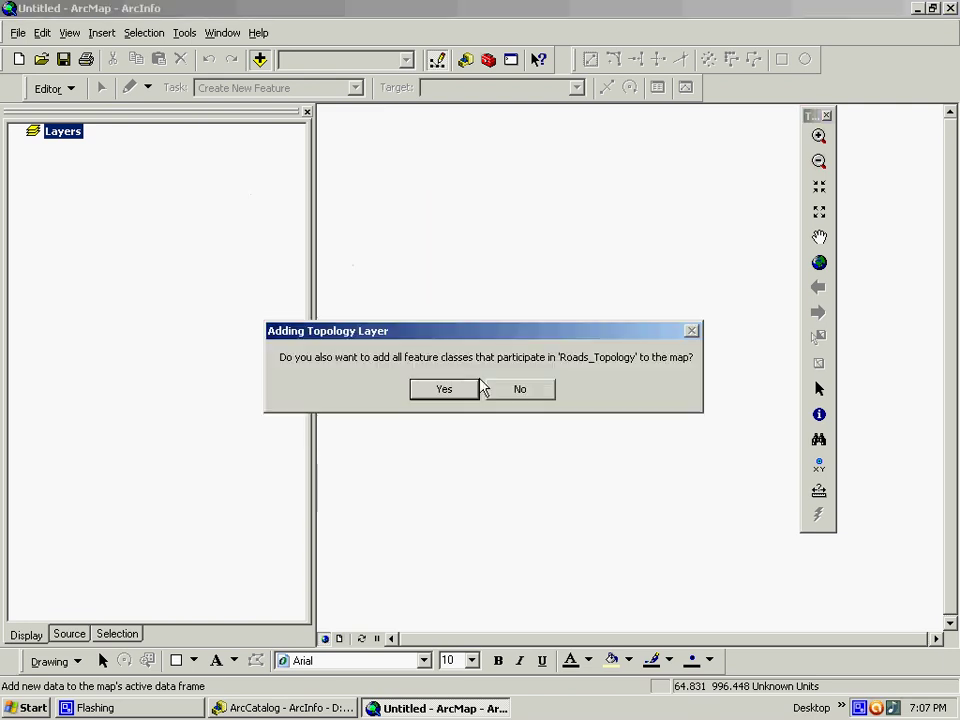
{"action": "left_click", "coordinate": [467, 390]}
{"action": "left_click", "coordinate": [611, 433]}
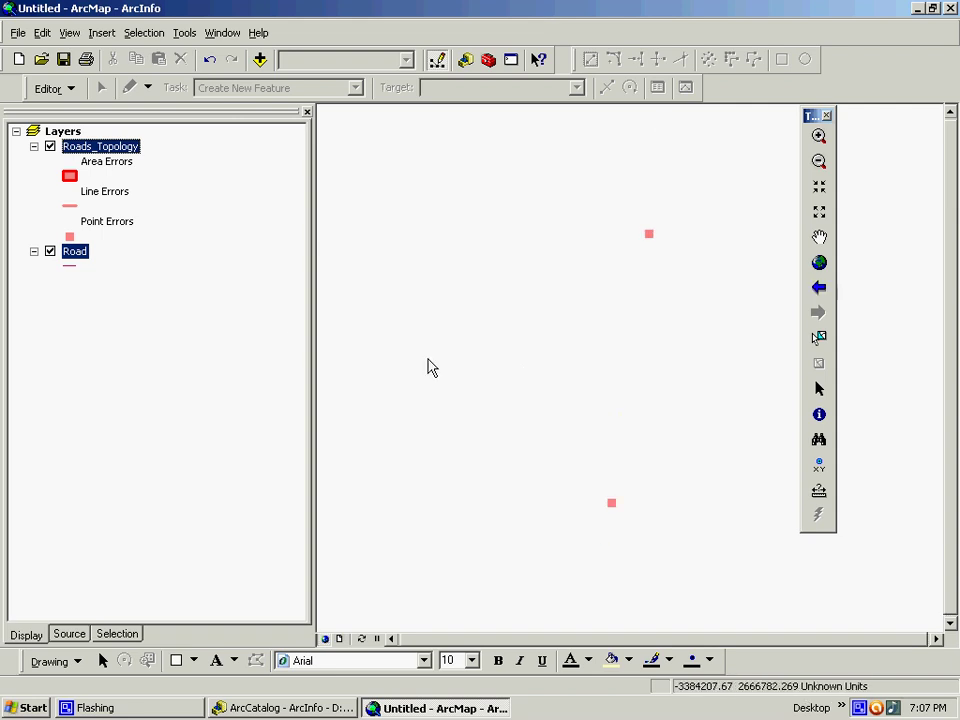
{"action": "left_click", "coordinate": [281, 336]}
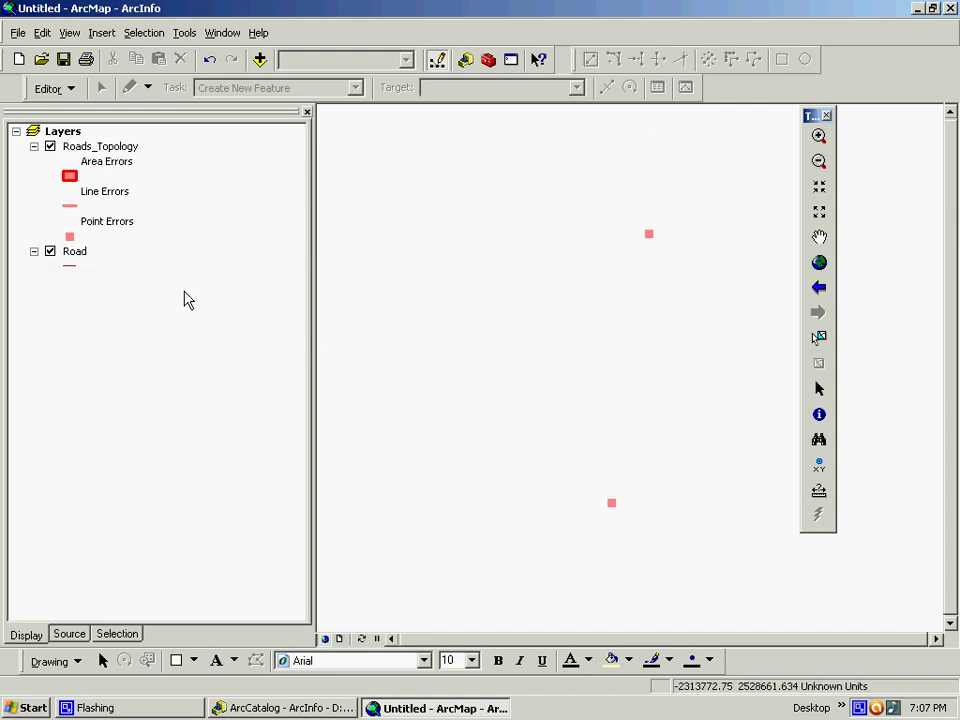
- Change the Road layer's line symbol to Highway
{"action": "left_click", "coordinate": [71, 266]}
{"action": "double_click", "coordinate": [306, 219]}
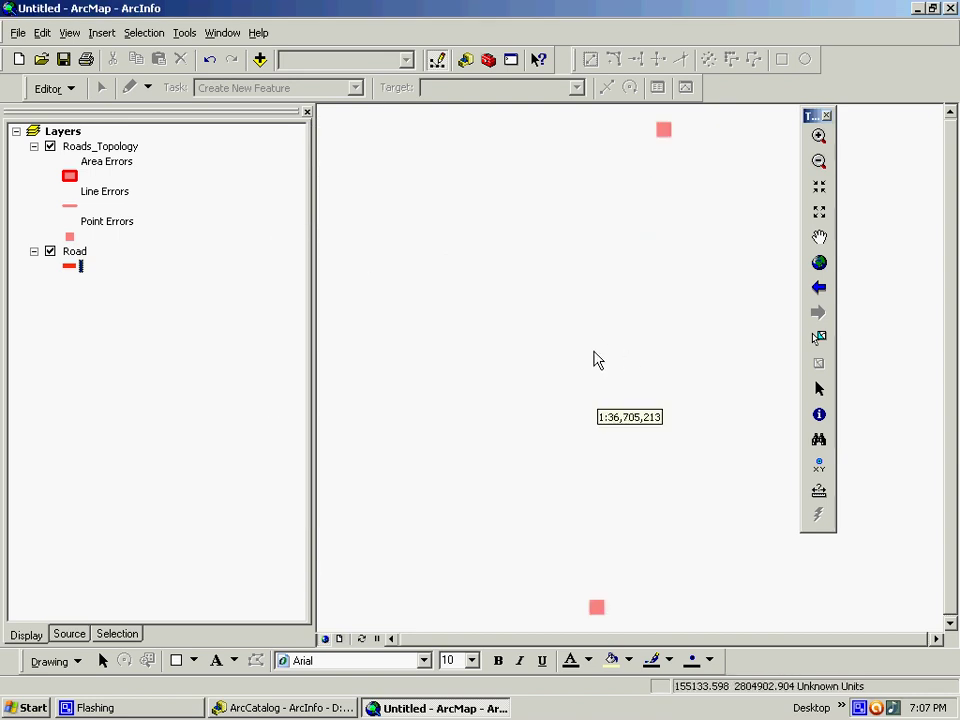
{"action": "scroll", "coordinate": [604, 351], "scroll_direction": "up", "scroll_amount": 5}
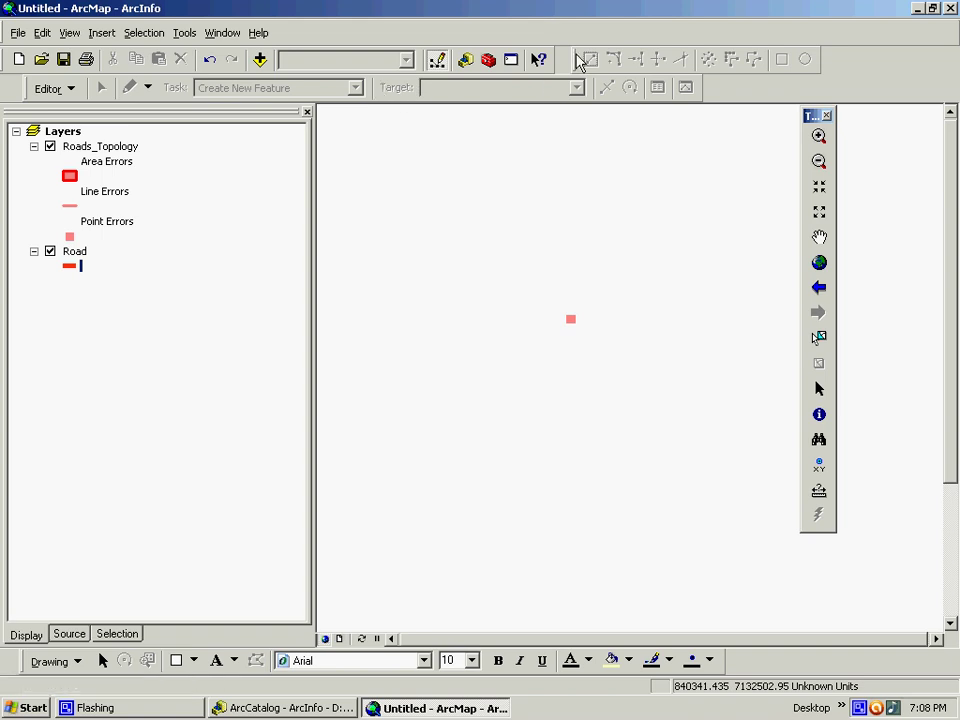
- Start an edit session and delete the stray V-shaped road line at the outlying upper error location
{"action": "right_click", "coordinate": [760, 93]}
{"action": "left_click", "coordinate": [700, 139]}
{"action": "left_click", "coordinate": [819, 136]}
{"action": "left_click_drag", "start_coordinate": [555, 313], "coordinate": [581, 330]}
{"action": "left_click_drag", "start_coordinate": [671, 282], "coordinate": [688, 298]}
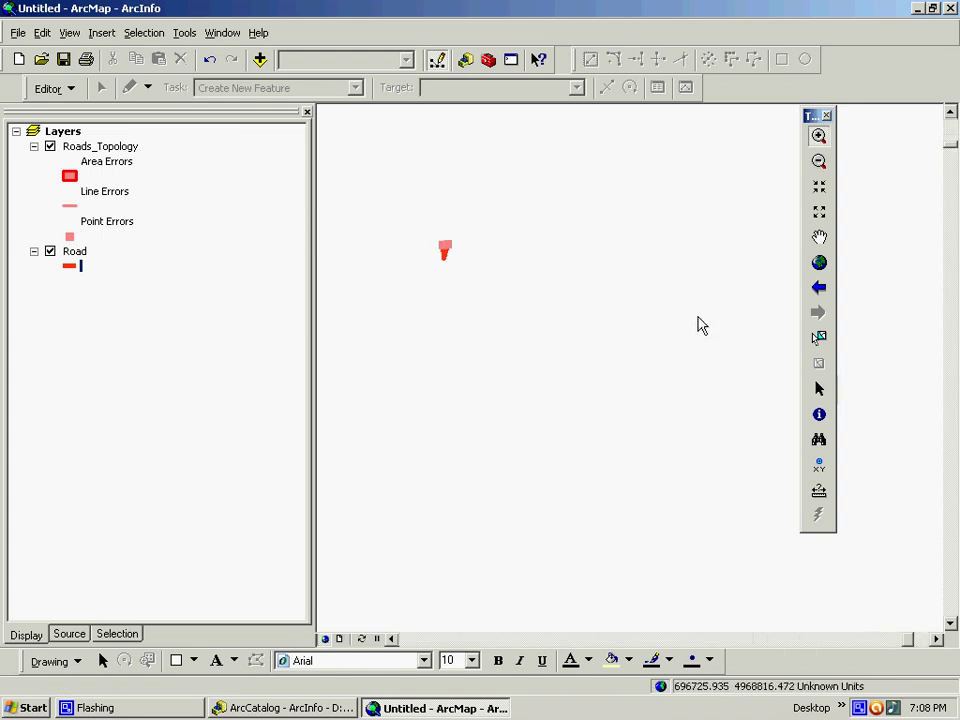
{"action": "left_click_drag", "start_coordinate": [431, 229], "coordinate": [660, 430]}
{"action": "left_click", "coordinate": [70, 88]}
{"action": "left_click", "coordinate": [80, 111]}
{"action": "left_click_drag", "start_coordinate": [510, 216], "coordinate": [436, 283]}
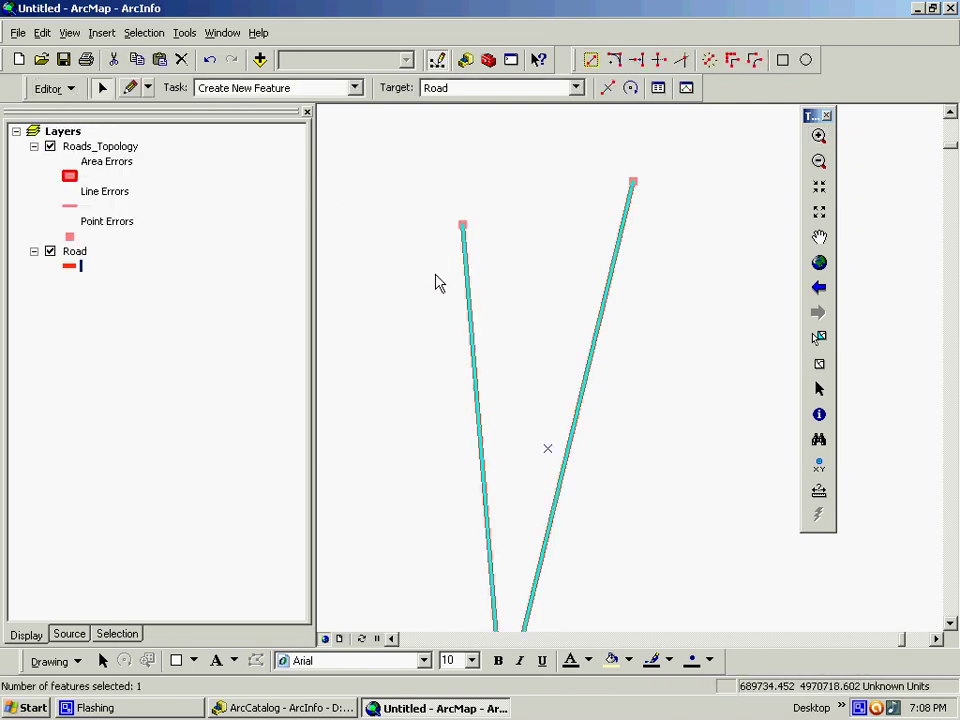
{"action": "key", "text": "Delete"}
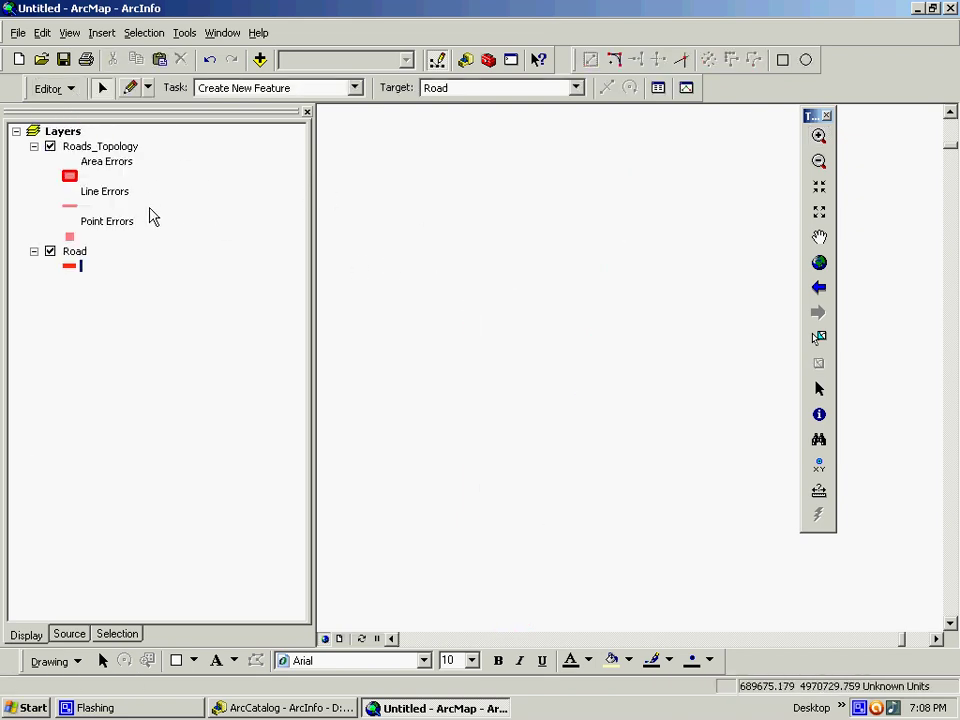
- Zoom to the Road layer and close in on the road grid to examine its point errors
{"action": "left_click", "coordinate": [75, 251]}
{"action": "right_click", "coordinate": [75, 251]}
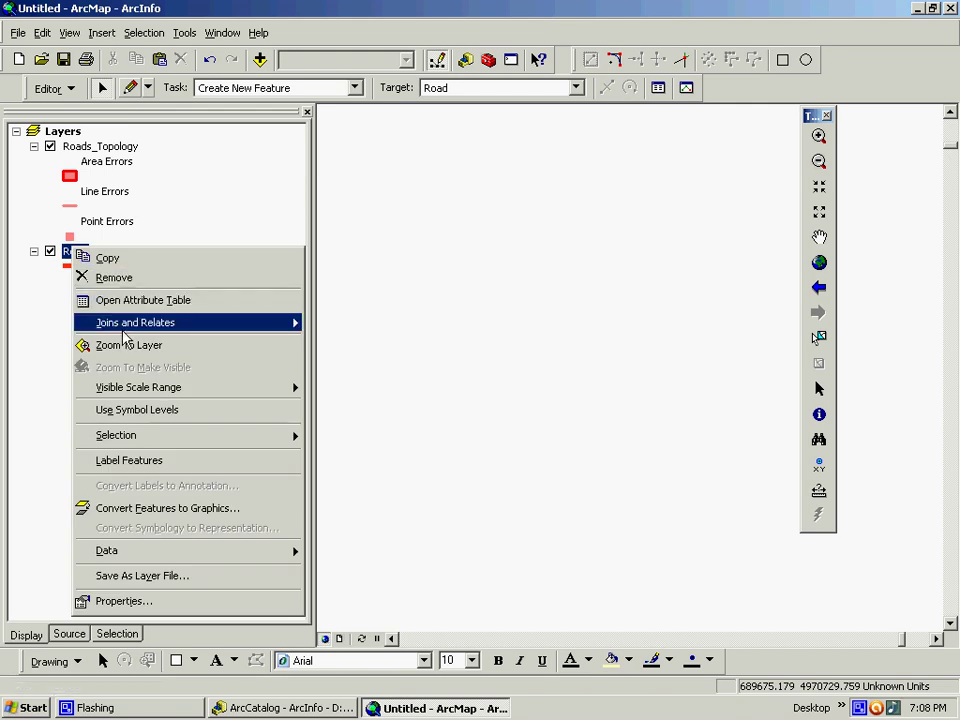
{"action": "left_click", "coordinate": [138, 345]}
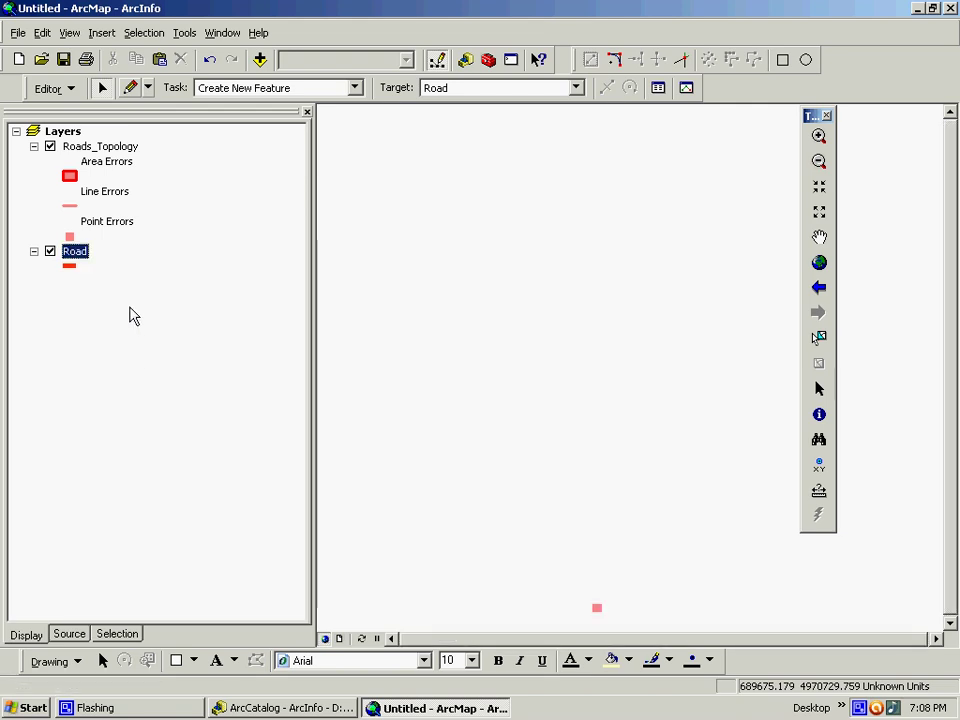
{"action": "left_click", "coordinate": [819, 137]}
{"action": "left_click_drag", "start_coordinate": [583, 595], "coordinate": [609, 622]}
{"action": "left_click_drag", "start_coordinate": [656, 411], "coordinate": [703, 446]}
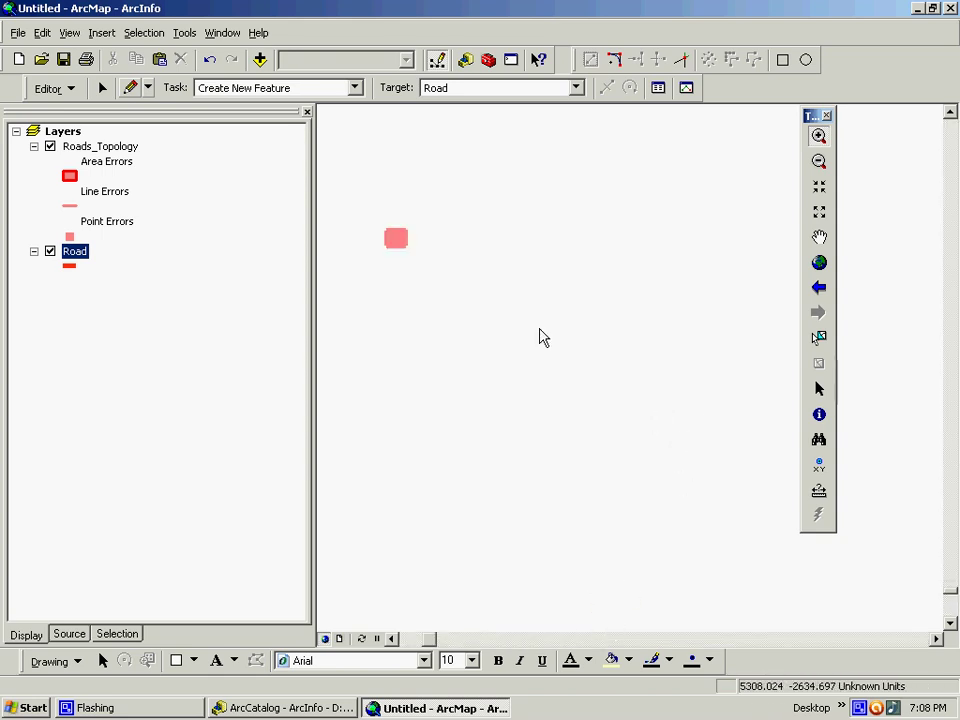
{"action": "left_click_drag", "start_coordinate": [368, 218], "coordinate": [441, 285]}
{"action": "left_click_drag", "start_coordinate": [444, 206], "coordinate": [536, 319]}
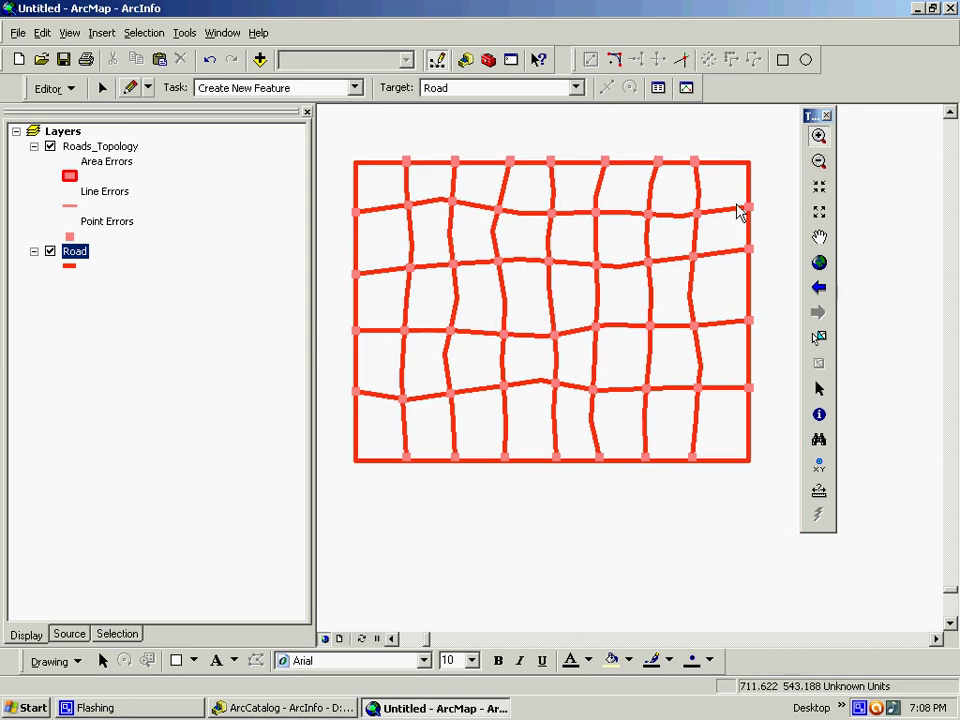
{"action": "left_click_drag", "start_coordinate": [816, 120], "coordinate": [879, 150]}
{"action": "left_click_drag", "start_coordinate": [568, 240], "coordinate": [606, 272]}
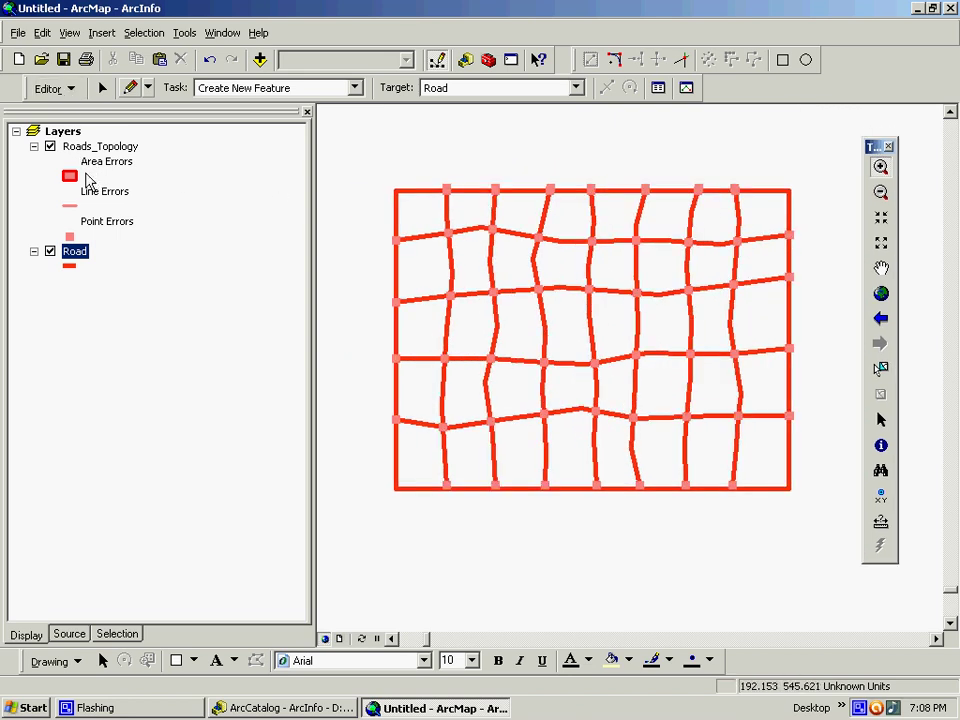
- Change the Road layer's line symbol to Highway Ramp
{"action": "left_click", "coordinate": [69, 266]}
{"action": "double_click", "coordinate": [381, 208]}
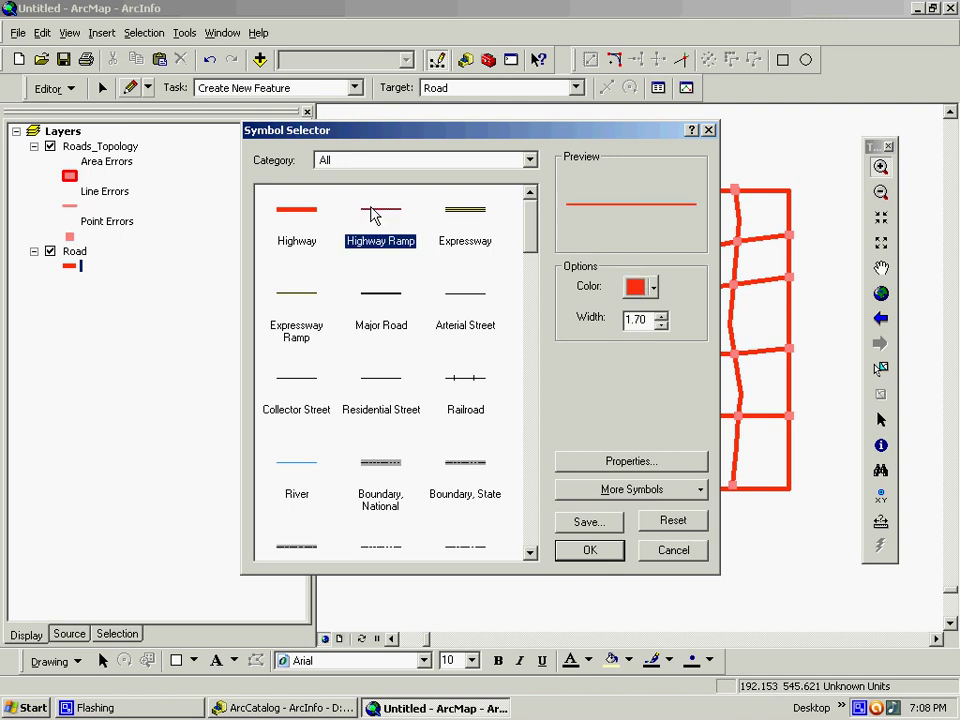
{"action": "scroll", "coordinate": [513, 305], "scroll_direction": "up", "scroll_amount": 1}
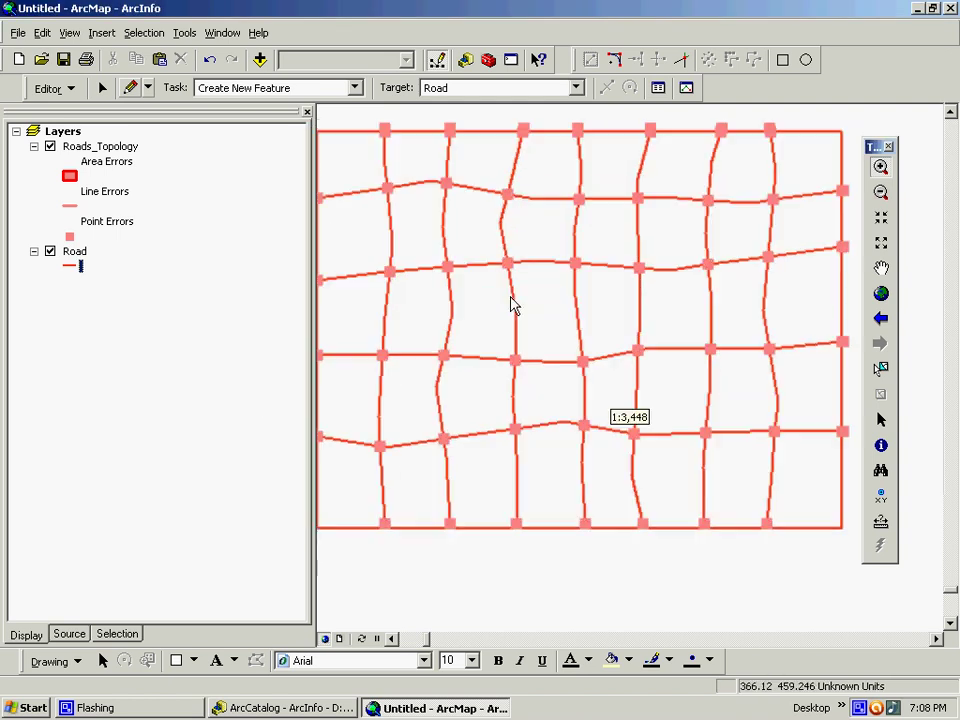
- Set the Road layer's line symbol to River and narrow the layer list to enlarge the map area
{"action": "left_click", "coordinate": [72, 268]}
{"action": "left_click", "coordinate": [300, 468]}
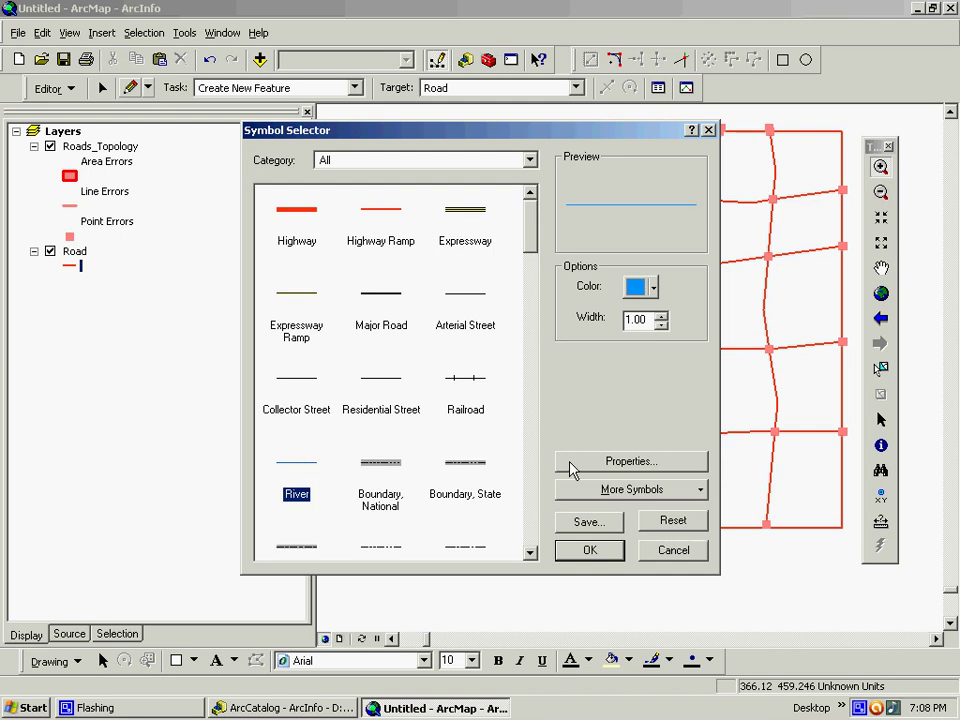
{"action": "left_click", "coordinate": [590, 551]}
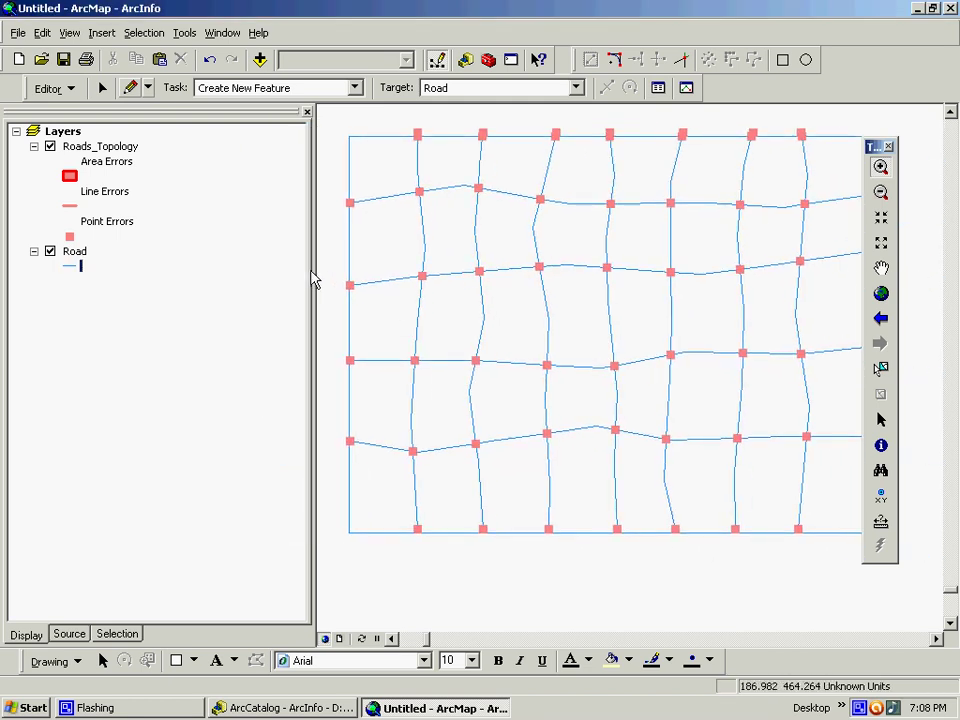
{"action": "left_click_drag", "start_coordinate": [313, 272], "coordinate": [117, 266]}
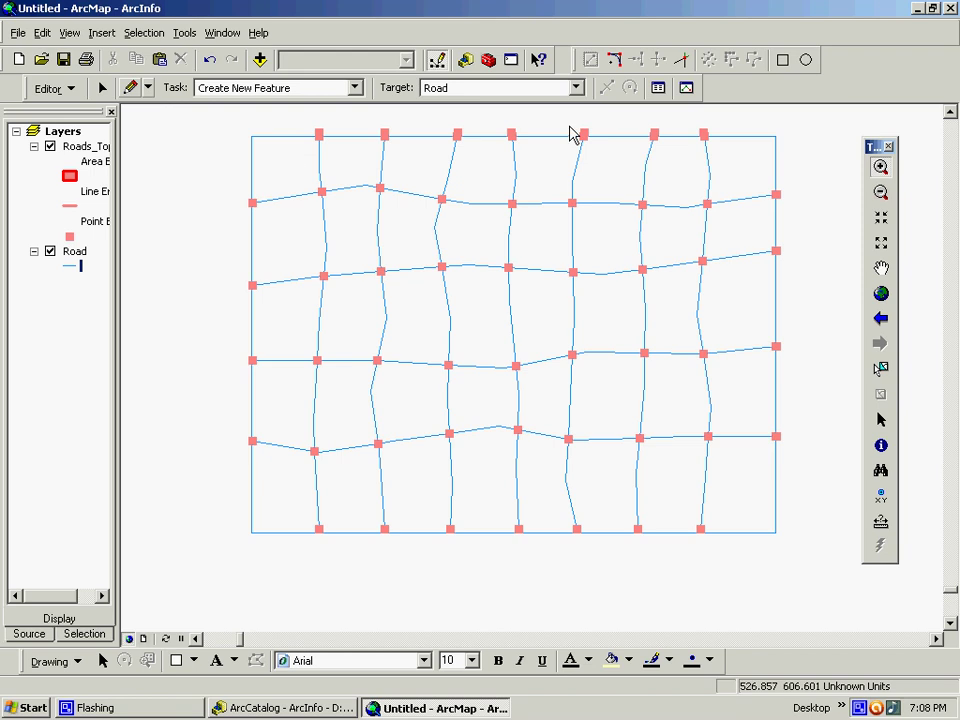
- Display the Topology tools above the map and open the Error Inspector for Roads_Topology
{"action": "right_click", "coordinate": [740, 99]}
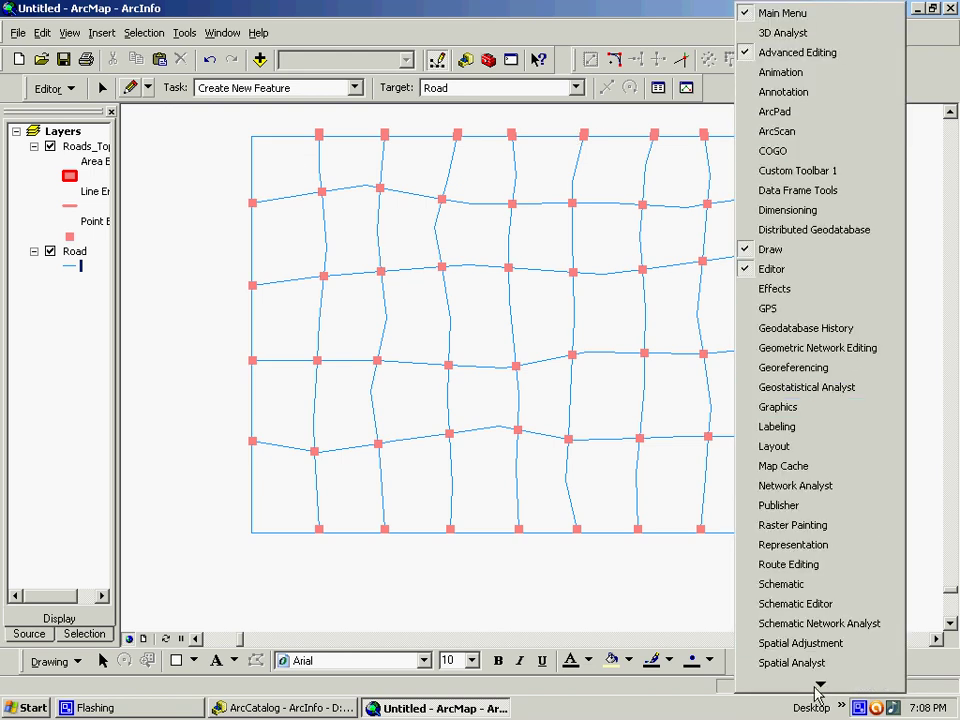
{"action": "mouse_move", "coordinate": [822, 688]}
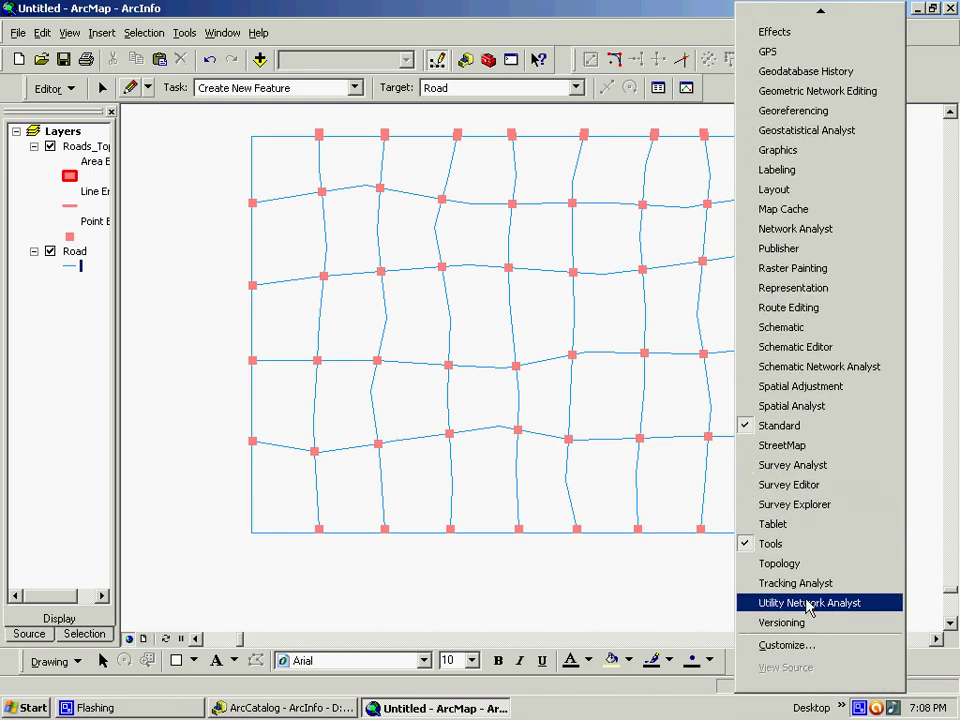
{"action": "left_click", "coordinate": [810, 565]}
{"action": "left_click_drag", "start_coordinate": [528, 140], "coordinate": [613, 124]}
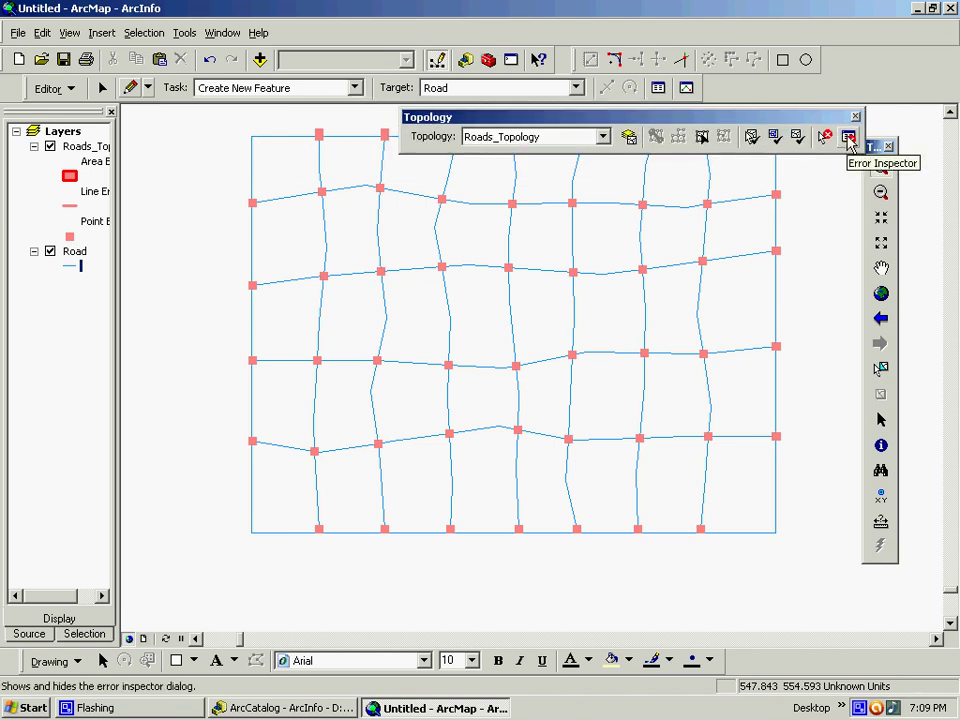
{"action": "left_click", "coordinate": [848, 137]}
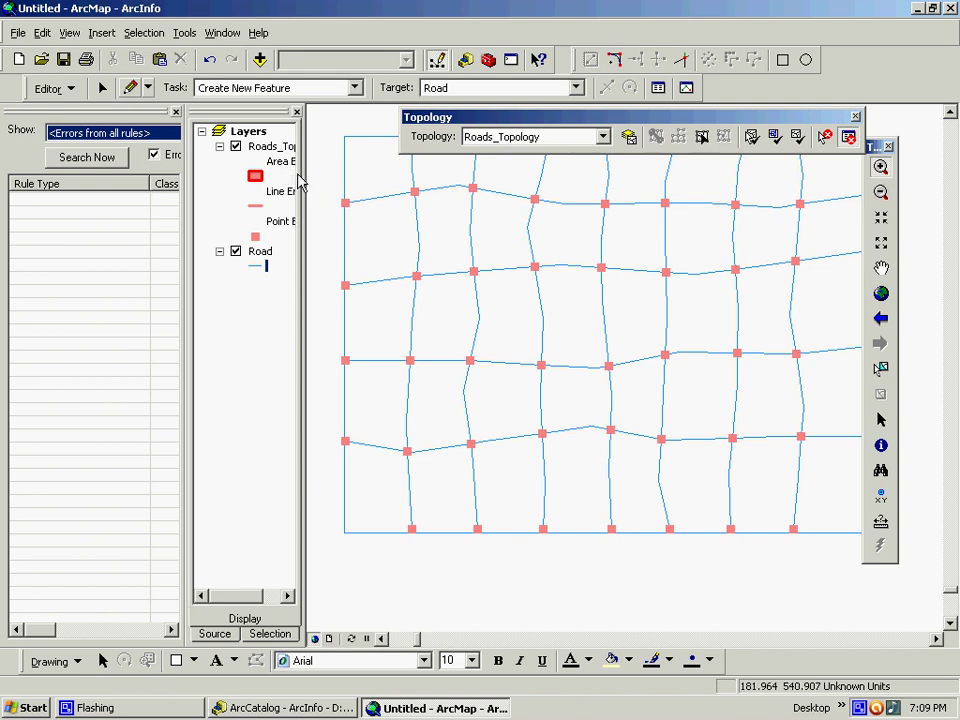
- Widen the error and layer lists, search for errors from all rules, and sort them by rule type with Must Not Have Dangles first
{"action": "left_click_drag", "start_coordinate": [301, 185], "coordinate": [321, 185]}
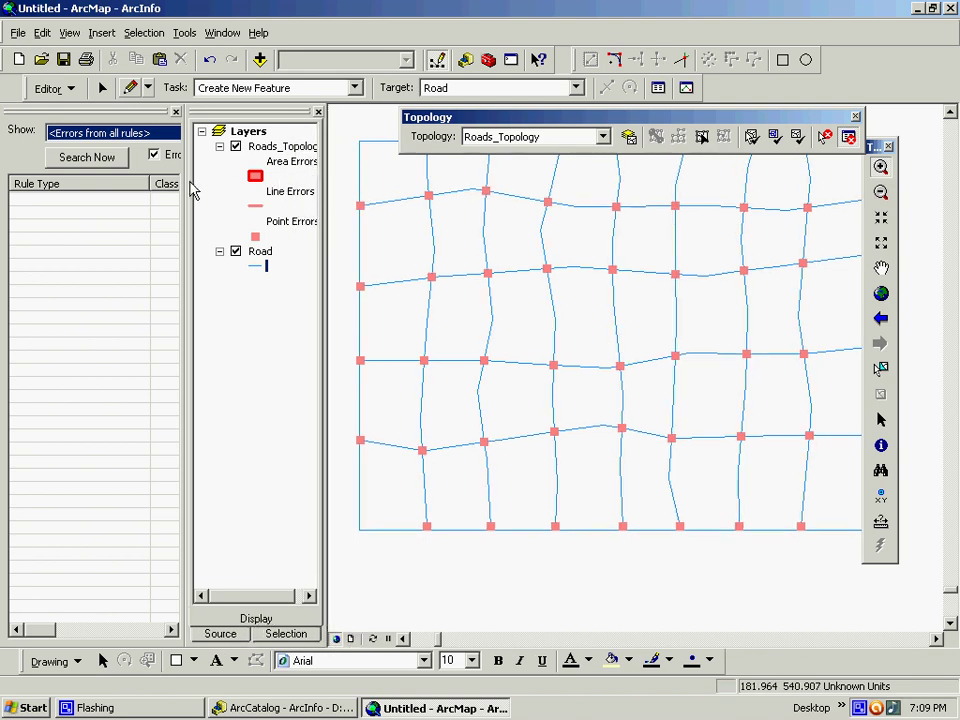
{"action": "left_click", "coordinate": [111, 161]}
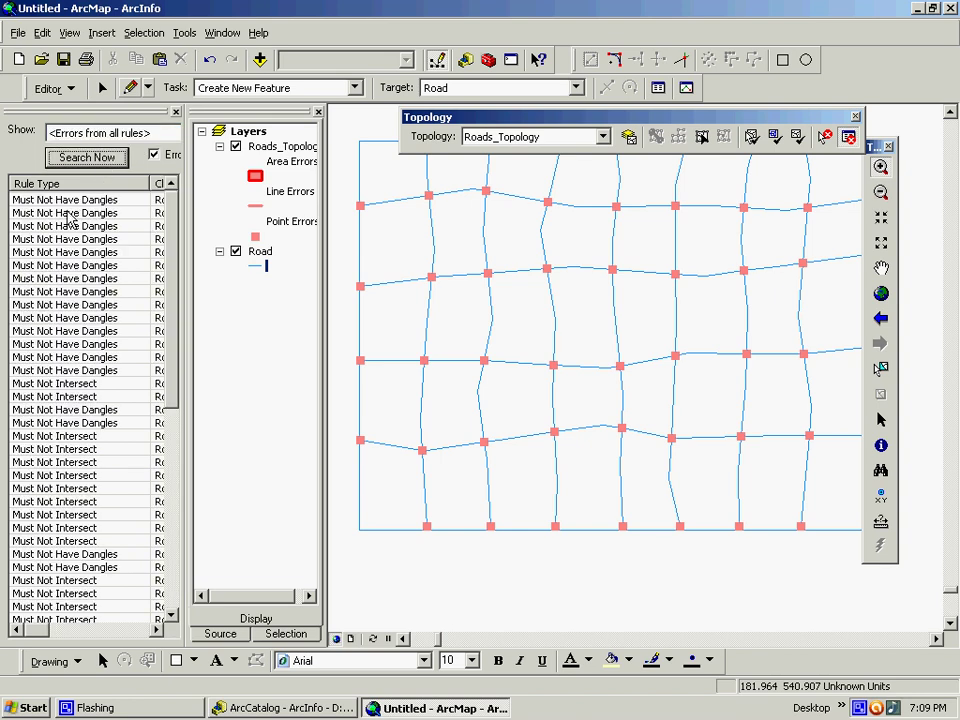
{"action": "left_click_drag", "start_coordinate": [184, 220], "coordinate": [225, 216]}
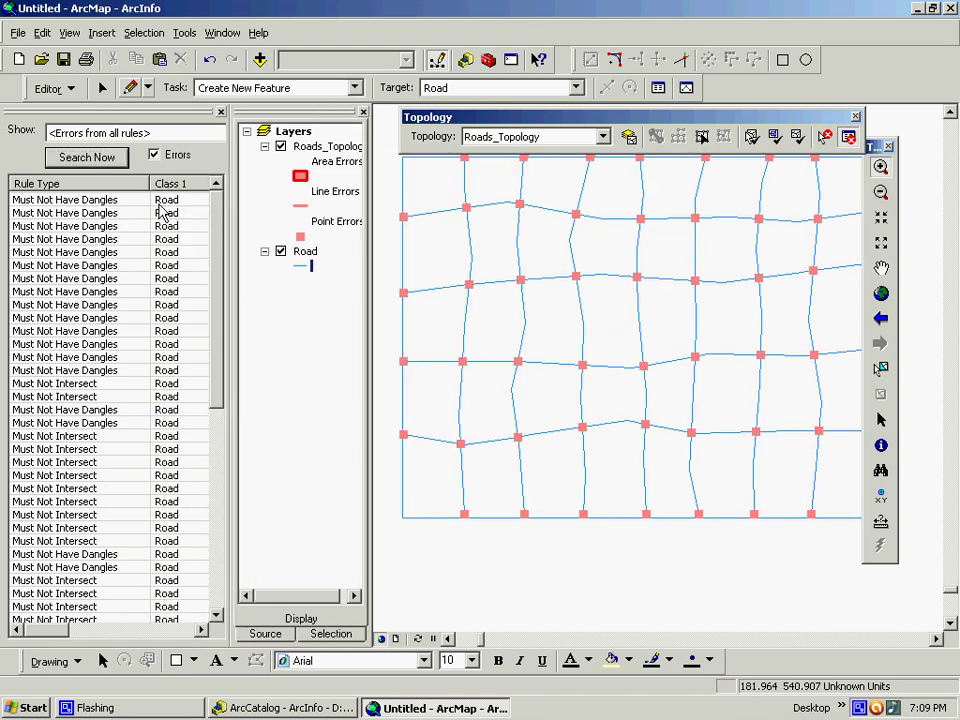
{"action": "left_click", "coordinate": [115, 186]}
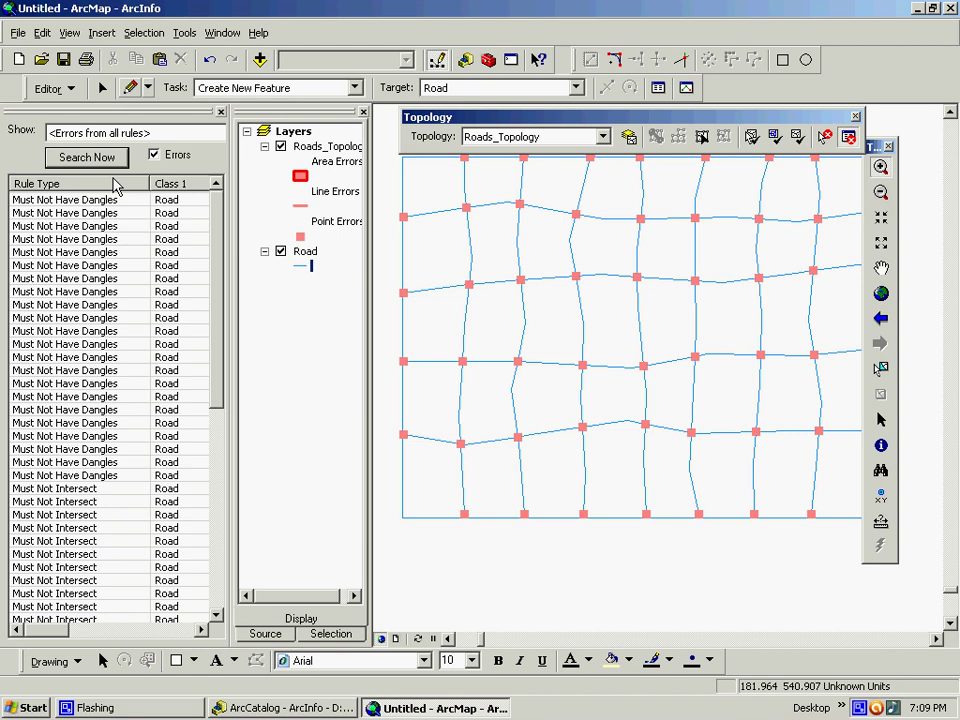
{"action": "left_click", "coordinate": [115, 186]}
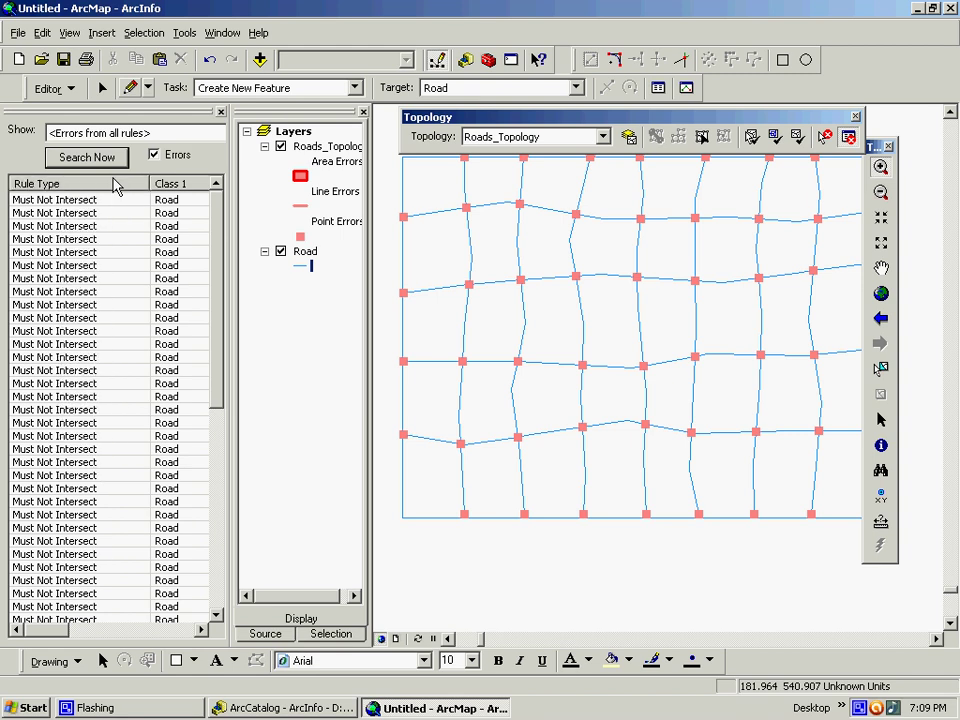
{"action": "left_click", "coordinate": [115, 186]}
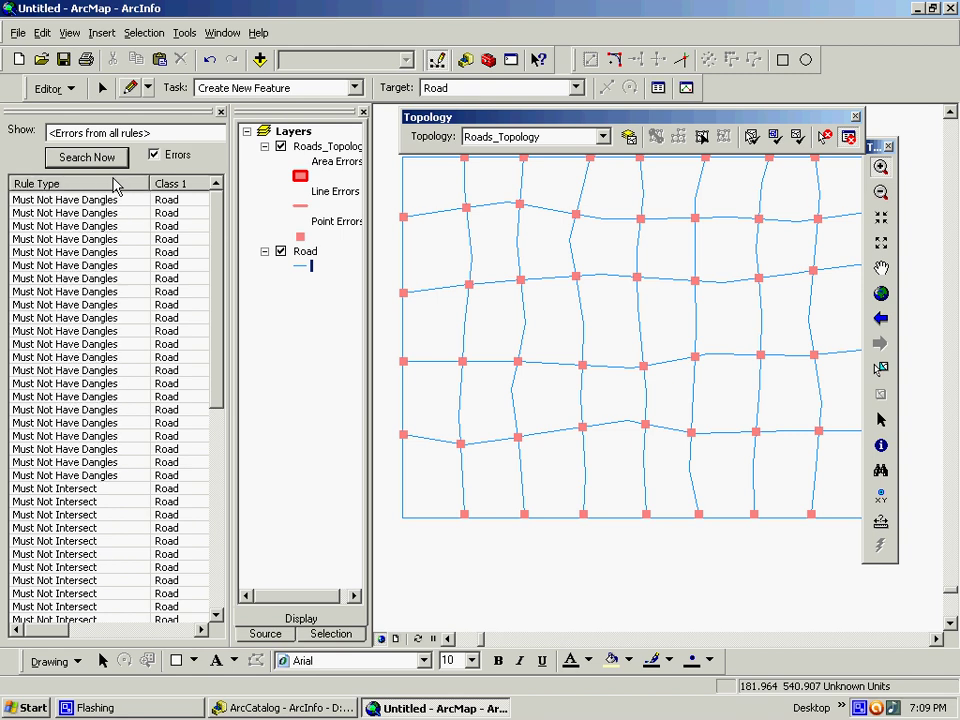
- Zoom to the first Must Not Have Dangles error and frame the dangling road end with the adjacent boundary road
{"action": "right_click", "coordinate": [62, 203]}
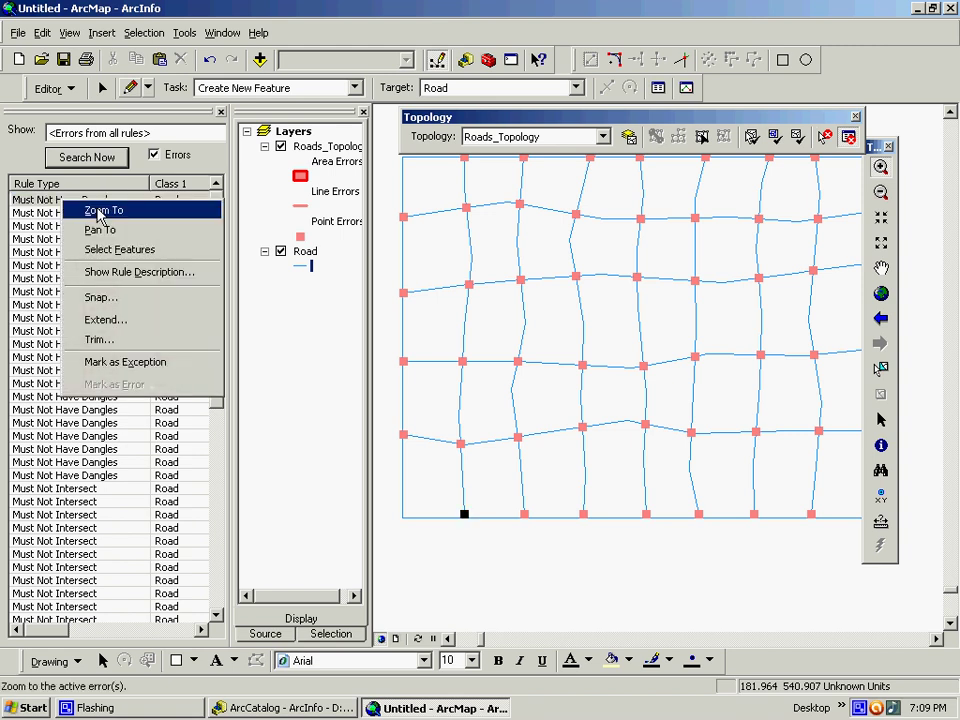
{"action": "left_click", "coordinate": [100, 211]}
{"action": "scroll", "coordinate": [666, 375], "scroll_direction": "down", "scroll_amount": 5}
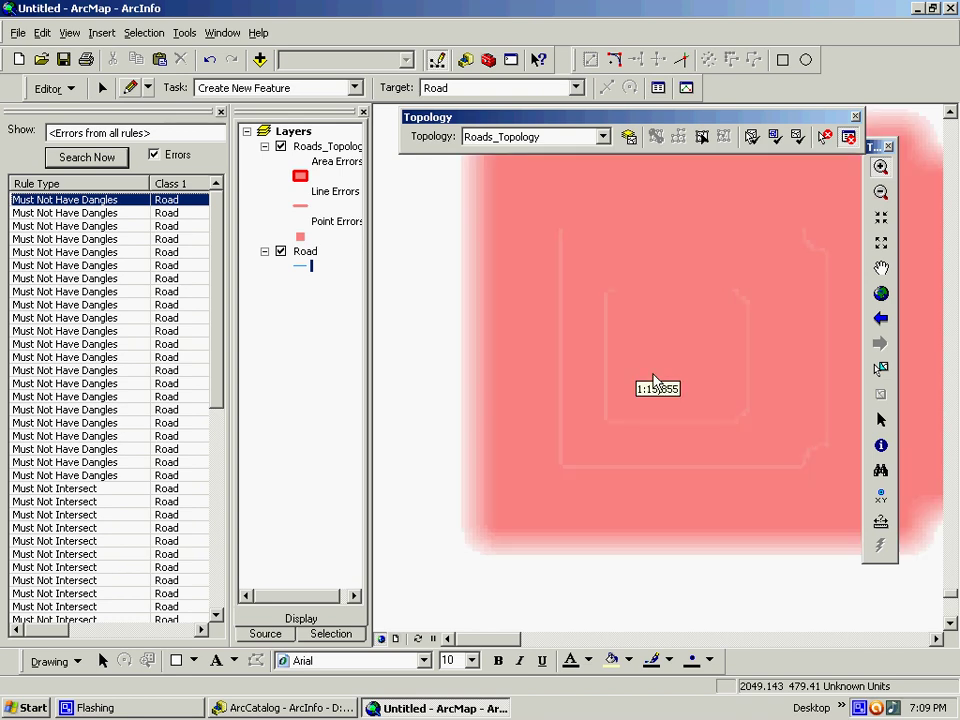
{"action": "scroll", "coordinate": [654, 372], "scroll_direction": "down", "scroll_amount": 5}
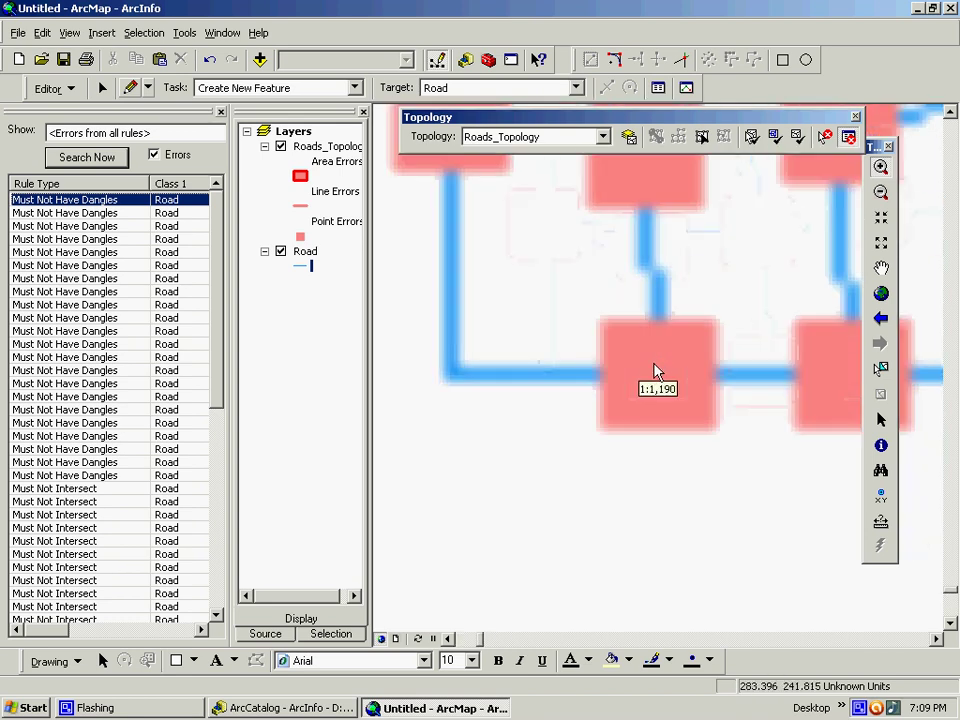
{"action": "left_click_drag", "start_coordinate": [681, 364], "coordinate": [598, 396]}
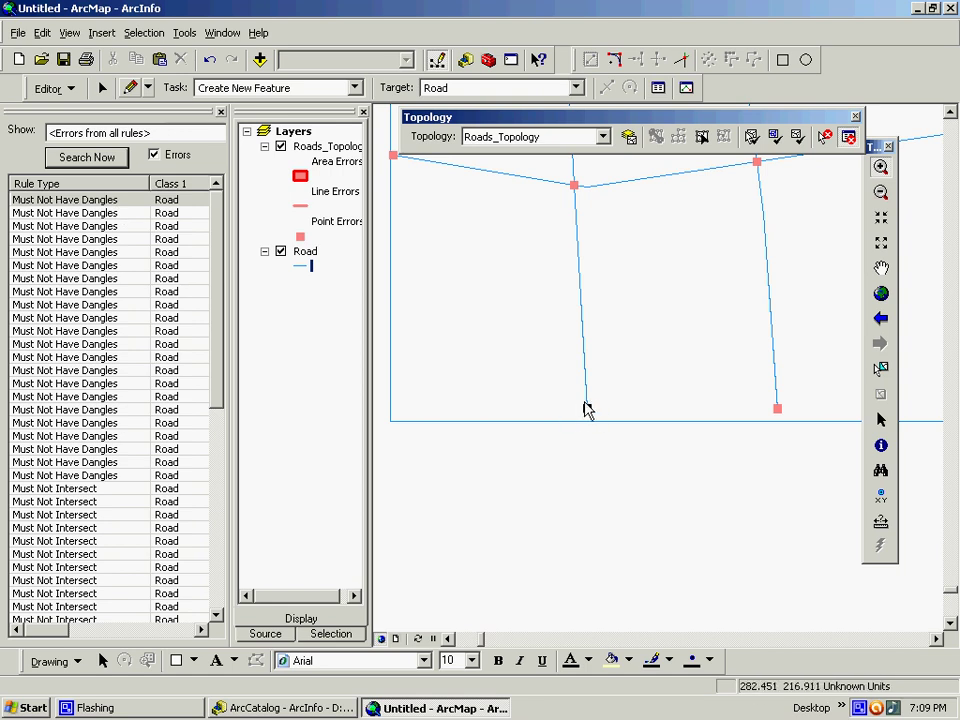
{"action": "scroll", "coordinate": [588, 418], "scroll_direction": "down", "scroll_amount": 4}
{"action": "left_click_drag", "start_coordinate": [437, 491], "coordinate": [589, 463]}
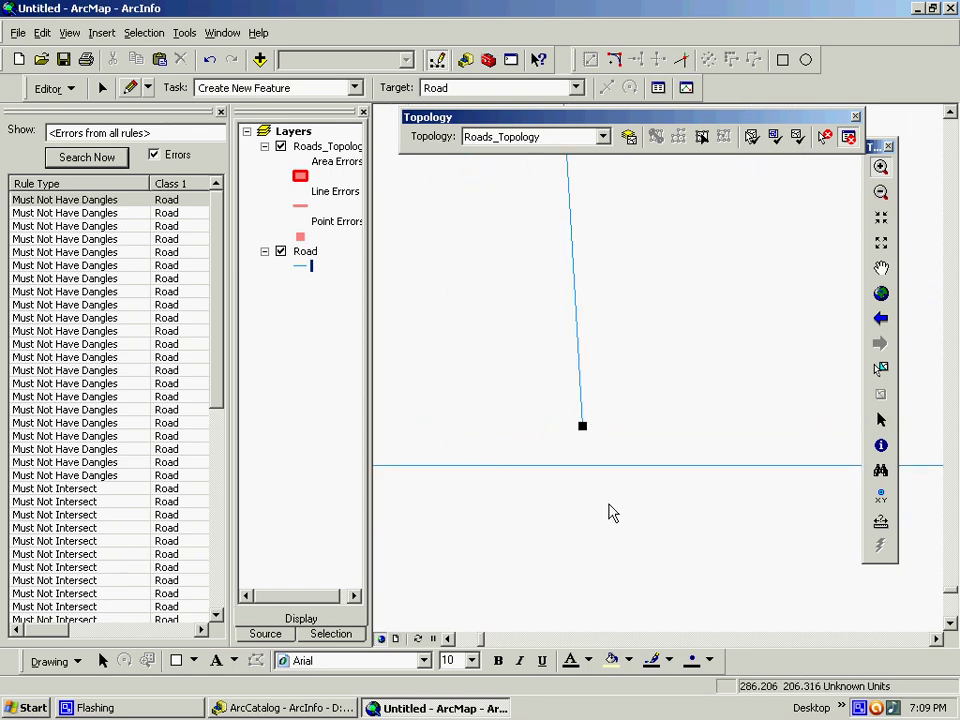
- Measure the distance from the dangling road's end to the boundary road
{"action": "left_click", "coordinate": [881, 523]}
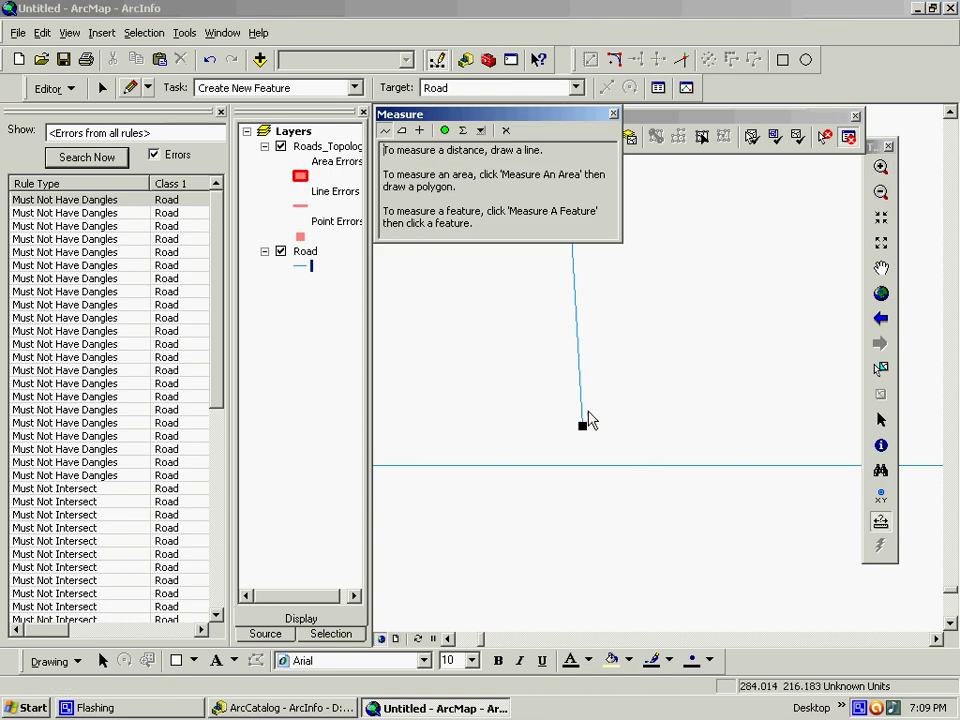
{"action": "left_click", "coordinate": [582, 392]}
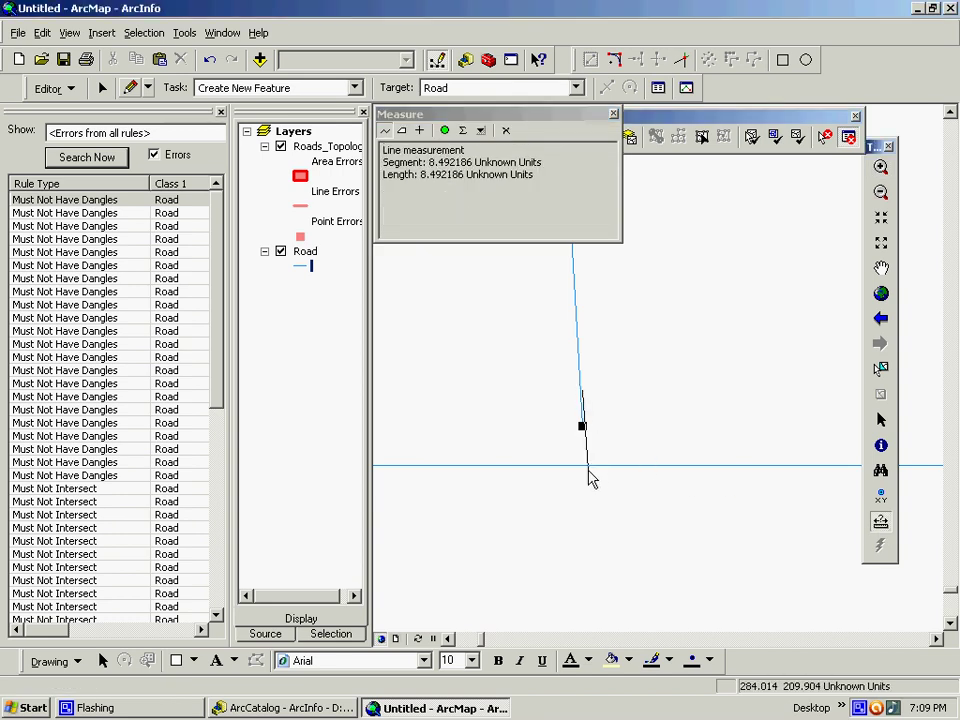
{"action": "left_click", "coordinate": [613, 113]}
- Extend the road at the first Must Not Have Dangles error with a maximum distance of 6
{"action": "left_click", "coordinate": [102, 88]}
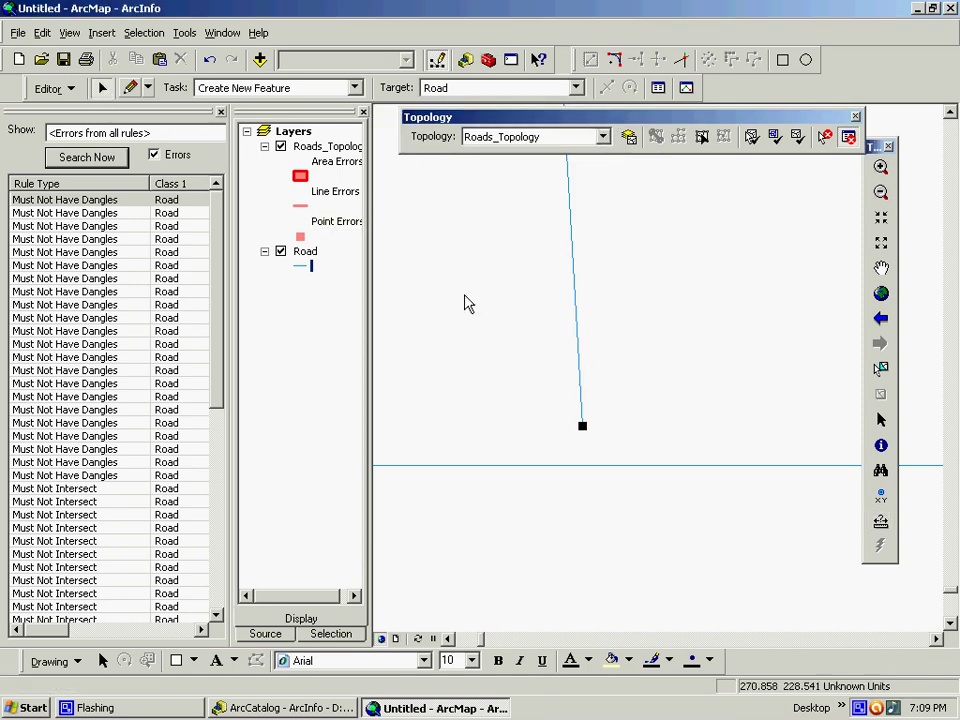
{"action": "right_click", "coordinate": [90, 206]}
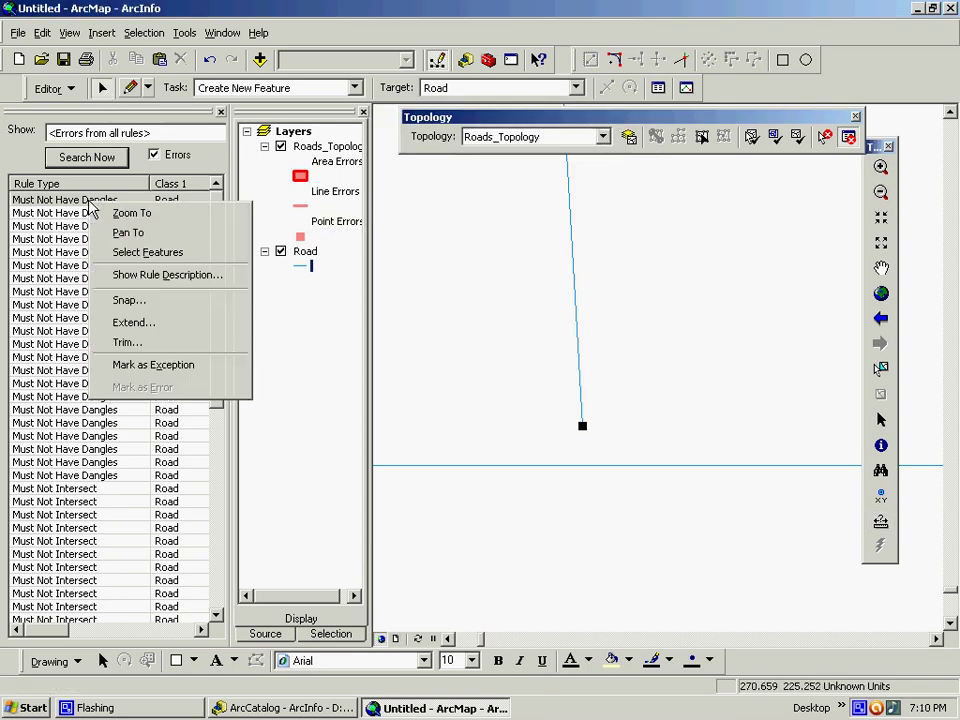
{"action": "left_click", "coordinate": [146, 325]}
{"action": "type", "text": "6"}
{"action": "key", "text": "Return"}
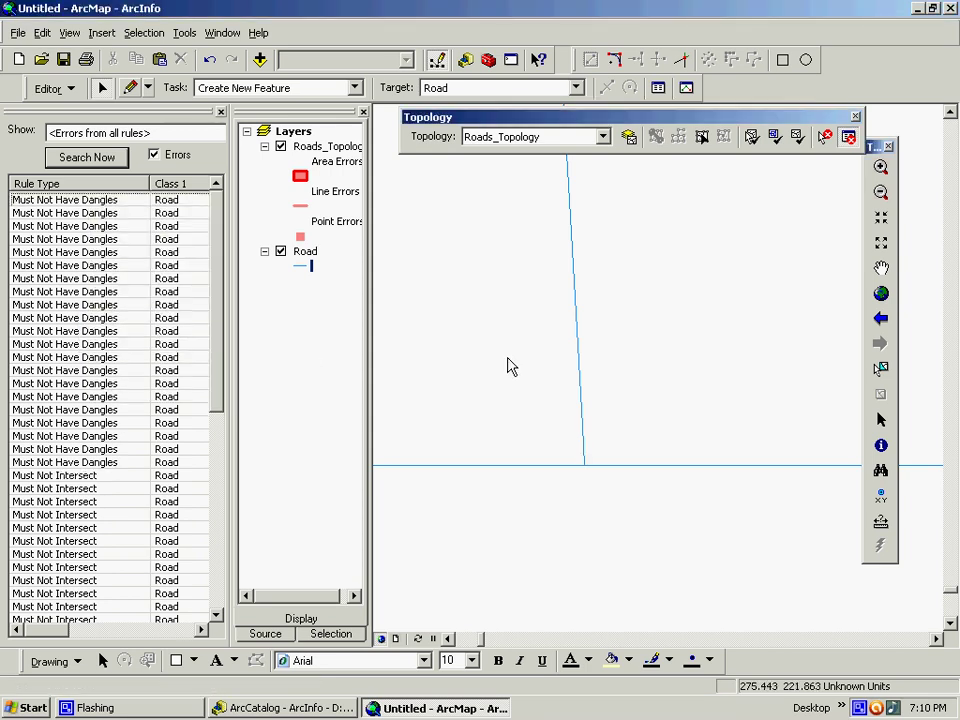
- Pan to the first remaining dangle error and trim the overshooting road back to the line it crosses
{"action": "left_click", "coordinate": [97, 206]}
{"action": "right_click", "coordinate": [97, 207]}
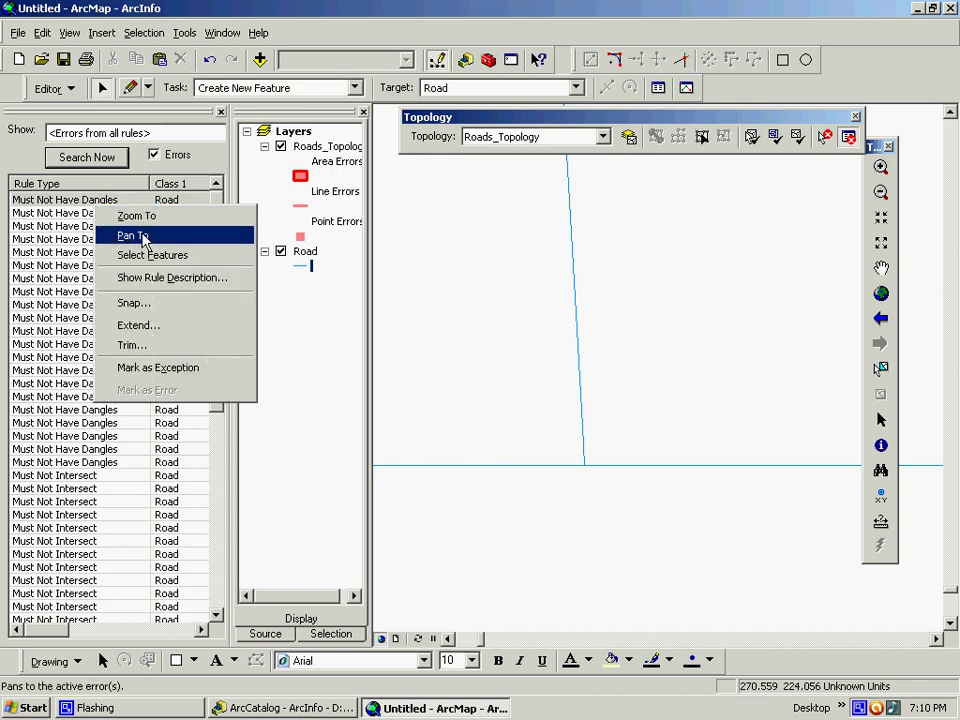
{"action": "left_click", "coordinate": [142, 240]}
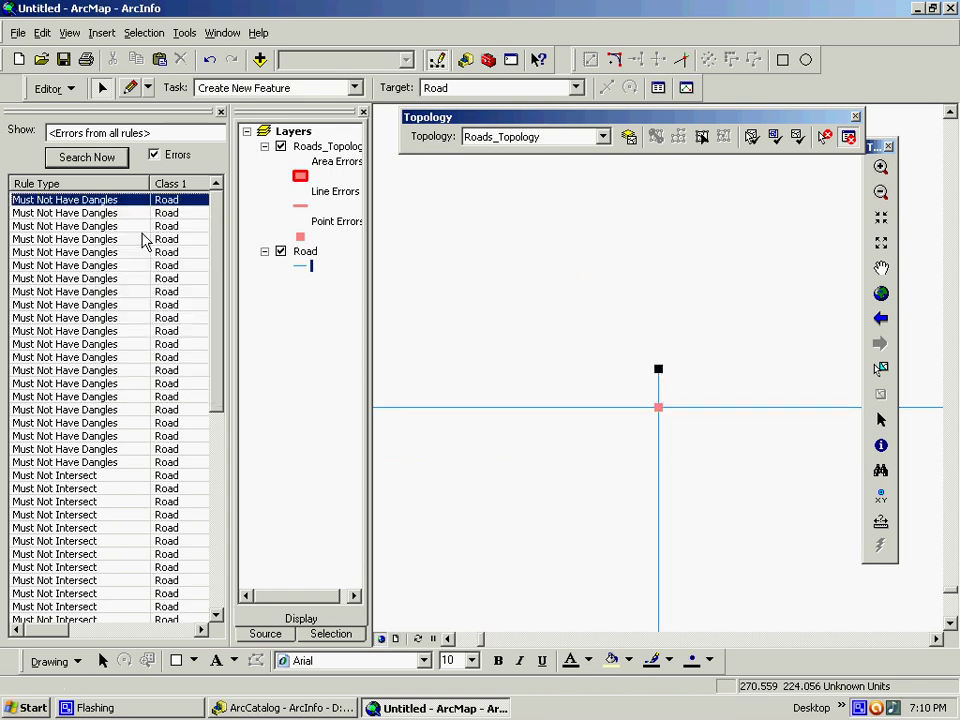
{"action": "right_click", "coordinate": [99, 204]}
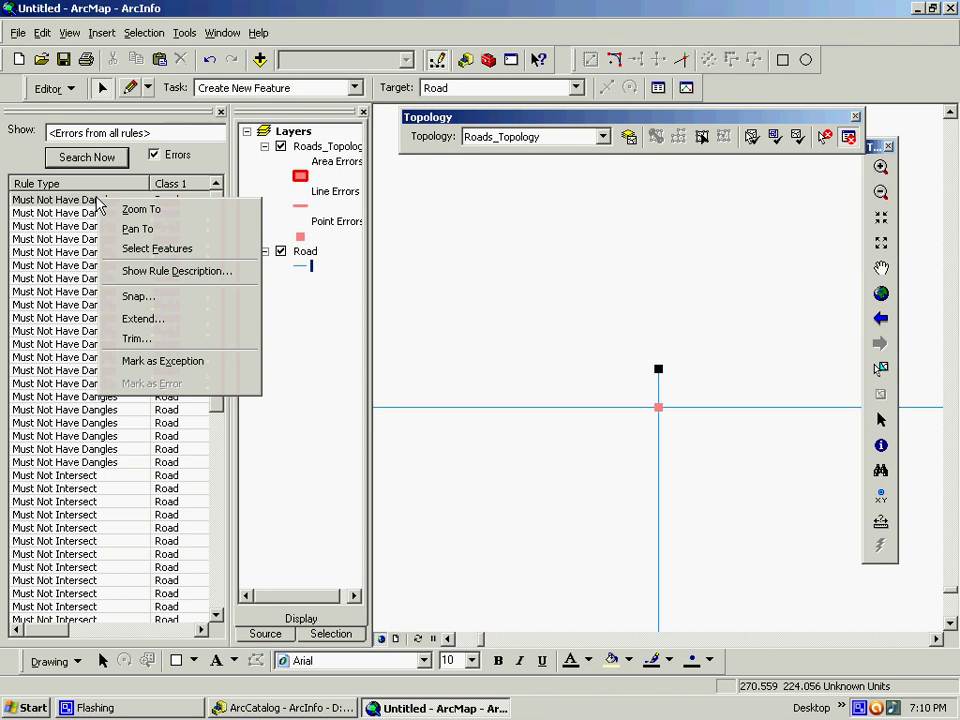
{"action": "left_click", "coordinate": [137, 339]}
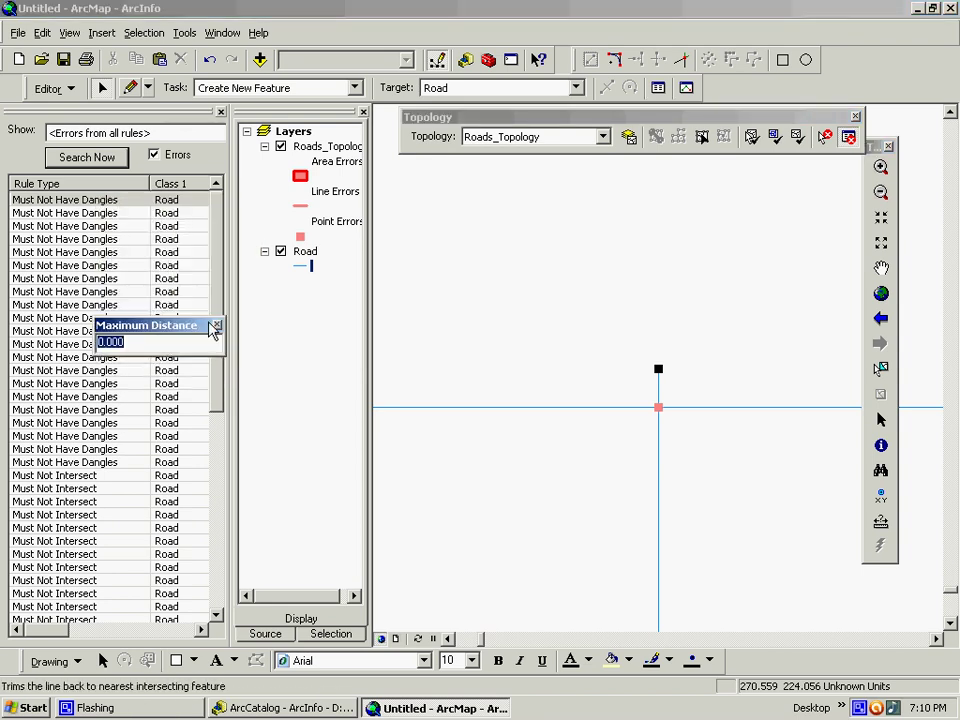
{"action": "key", "text": "Return"}
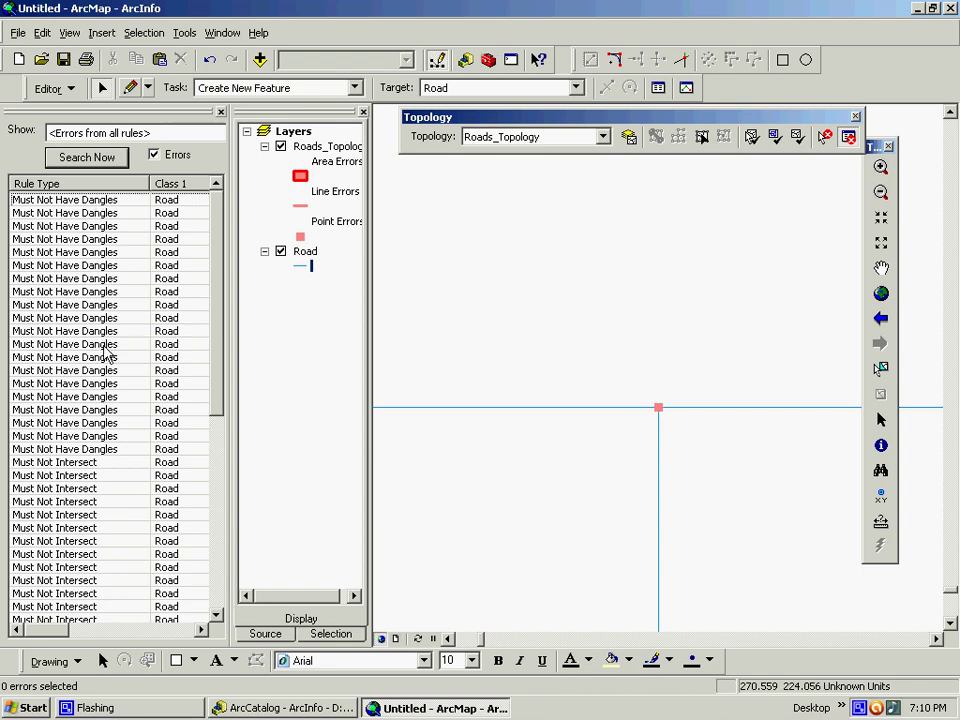
- Select all remaining Must Not Have Dangles errors and extend their roads with a maximum distance of 8
{"action": "left_click", "coordinate": [58, 201]}
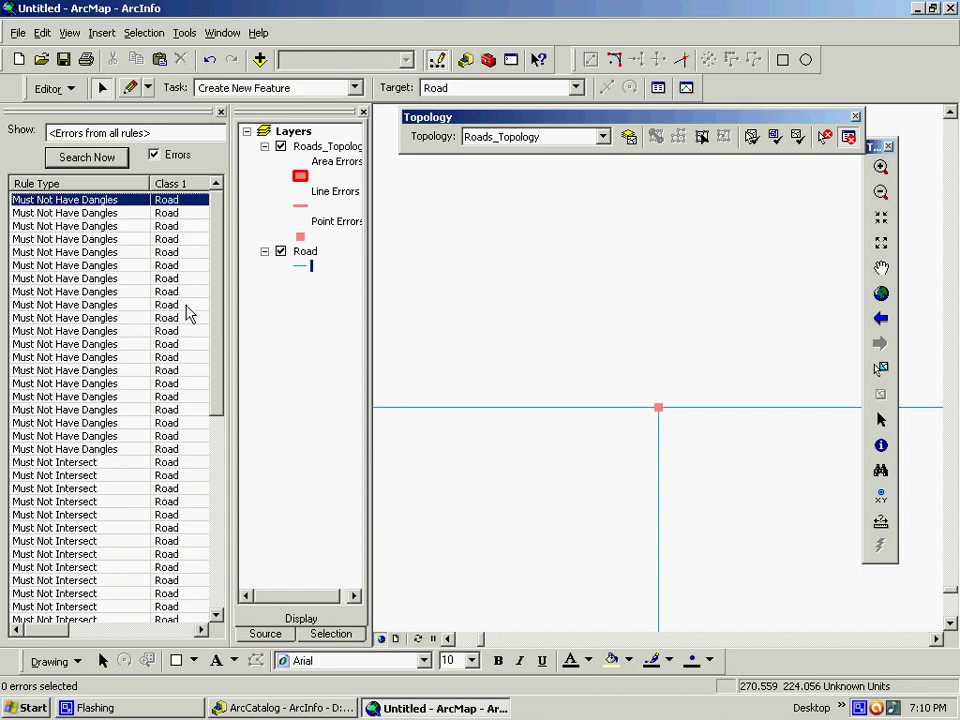
{"action": "left_click", "coordinate": [90, 450], "text": "shift"}
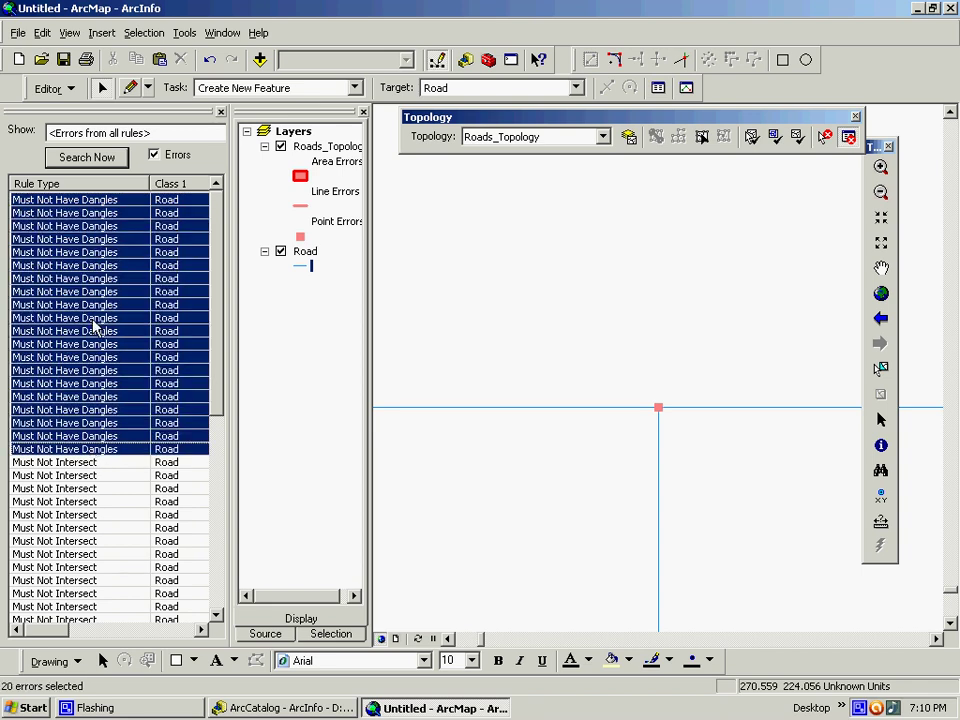
{"action": "right_click", "coordinate": [95, 325]}
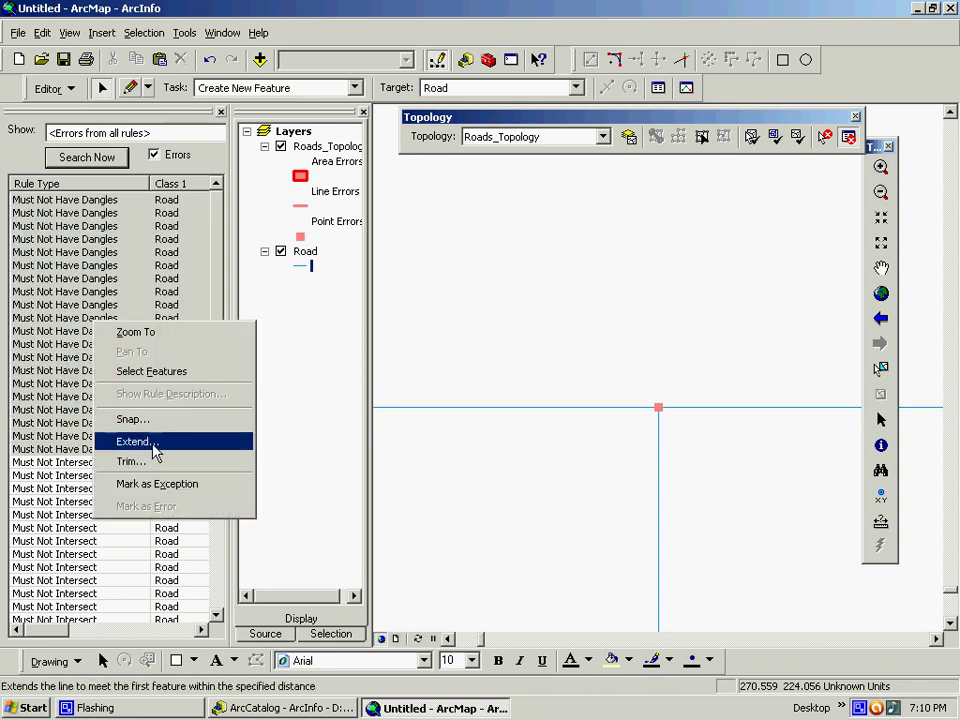
{"action": "left_click", "coordinate": [155, 452]}
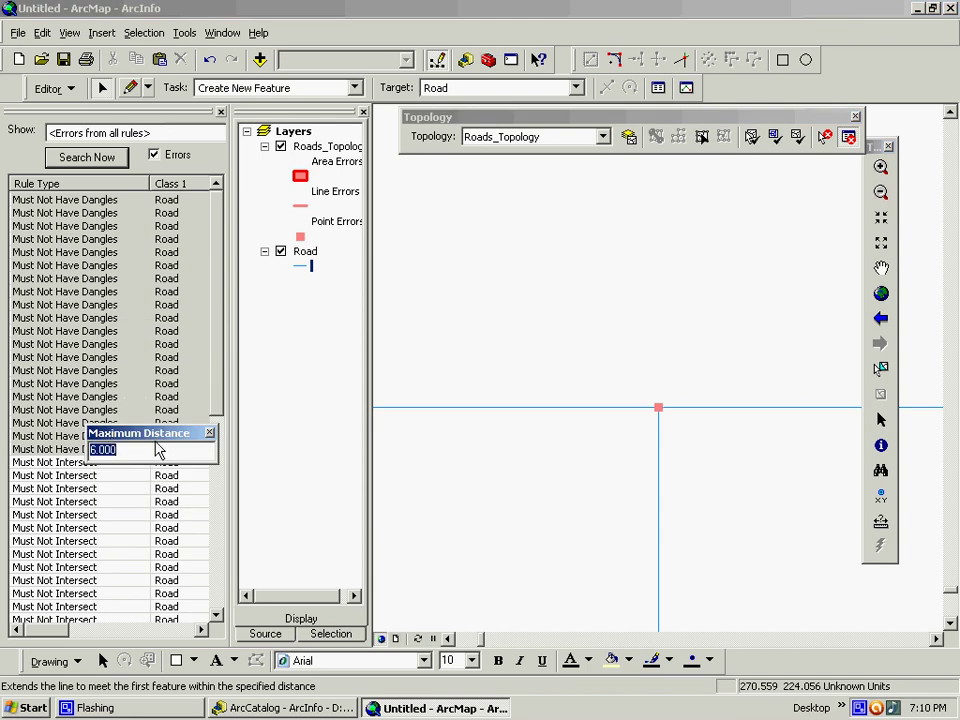
{"action": "type", "text": "8"}
{"action": "key", "text": "Return"}
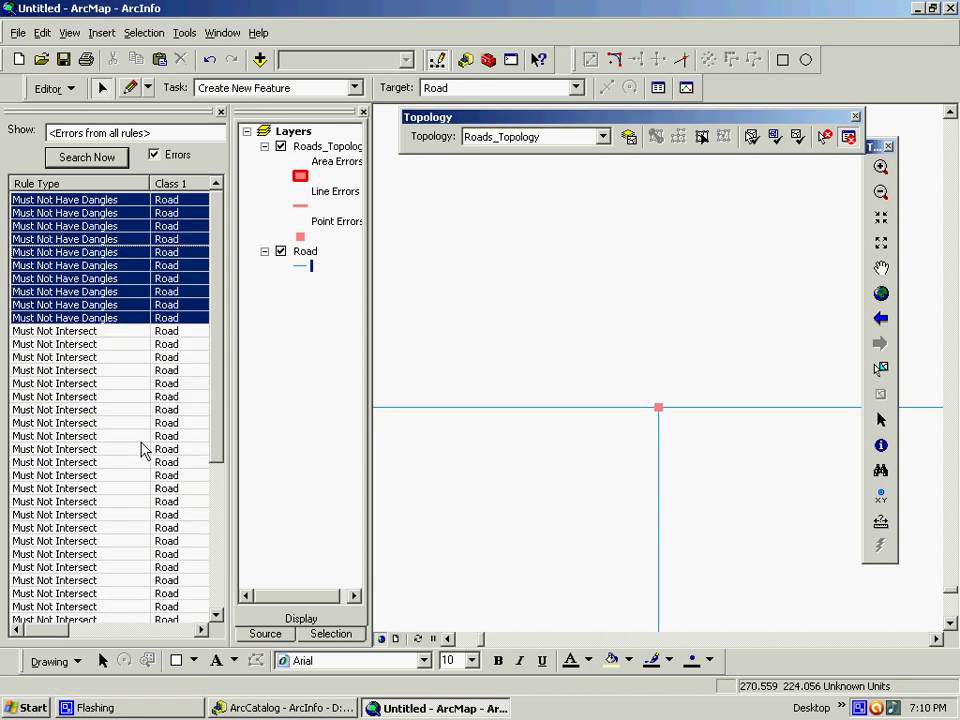
- Trim the roads of all the dangle errors that are still selected
{"action": "right_click", "coordinate": [58, 278]}
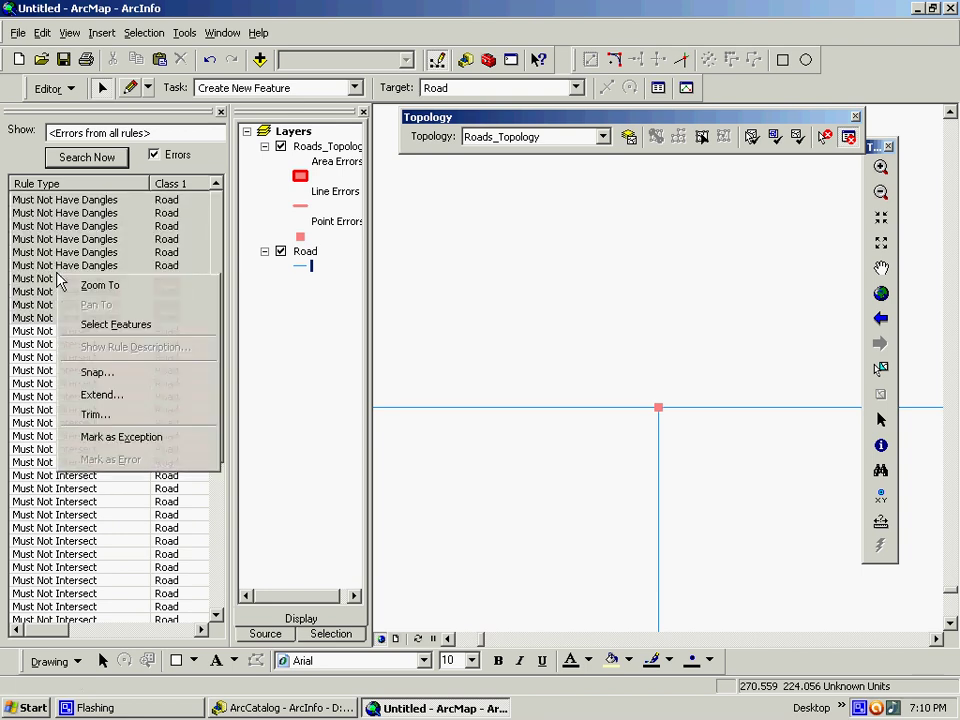
{"action": "left_click", "coordinate": [120, 415]}
{"action": "key", "text": "Return"}
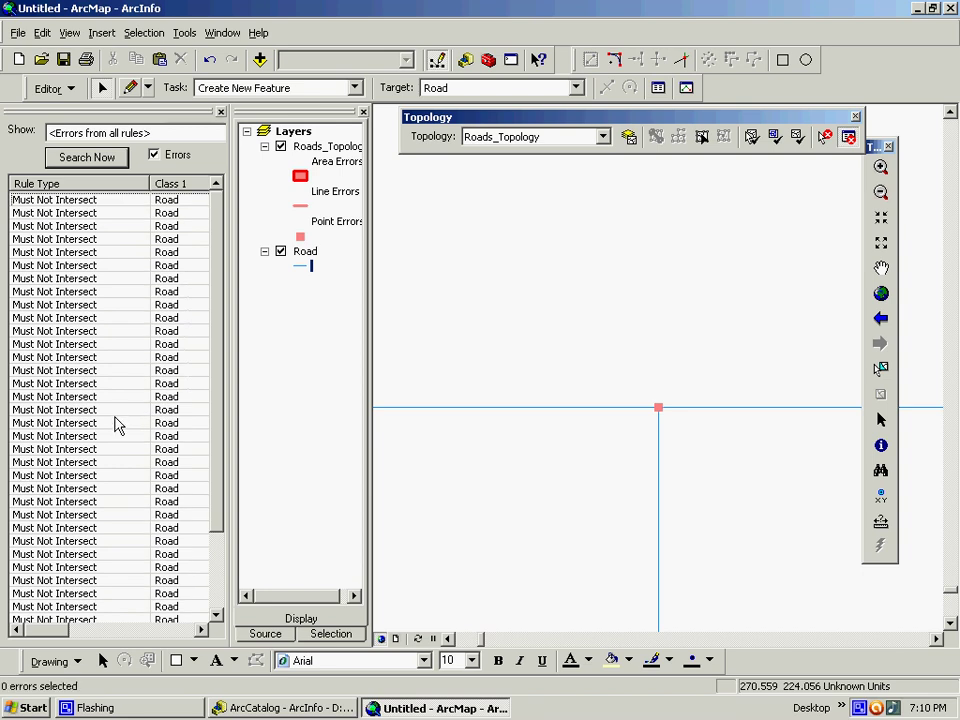
- Pan to the first Must Not Intersect error and select the roads crossing there to check how they run through the intersection
{"action": "left_click", "coordinate": [72, 200]}
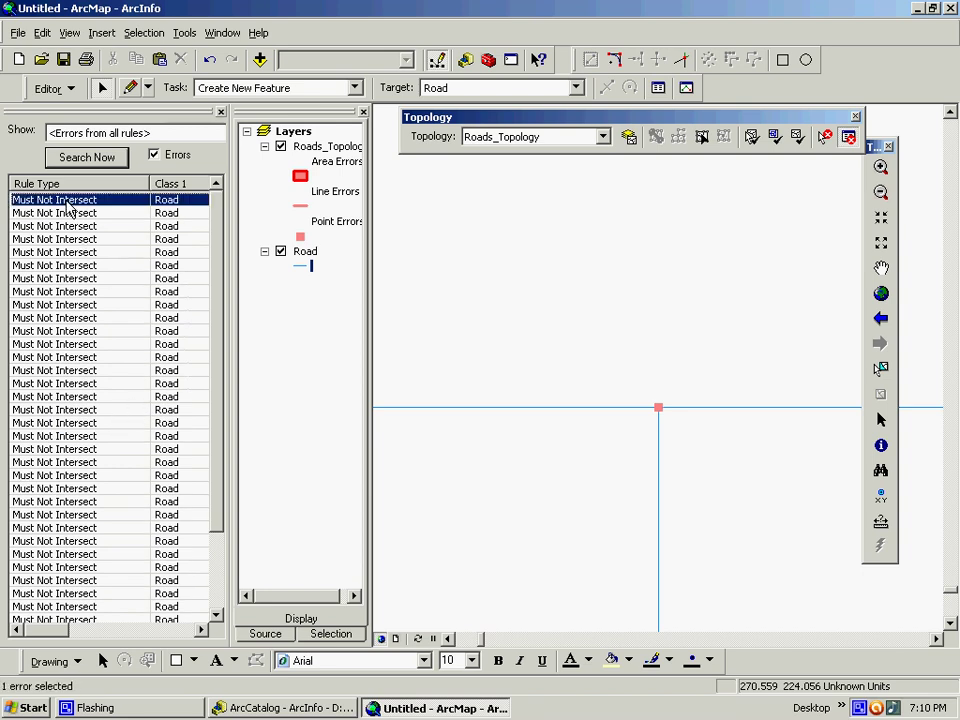
{"action": "right_click", "coordinate": [68, 201]}
{"action": "left_click", "coordinate": [97, 235]}
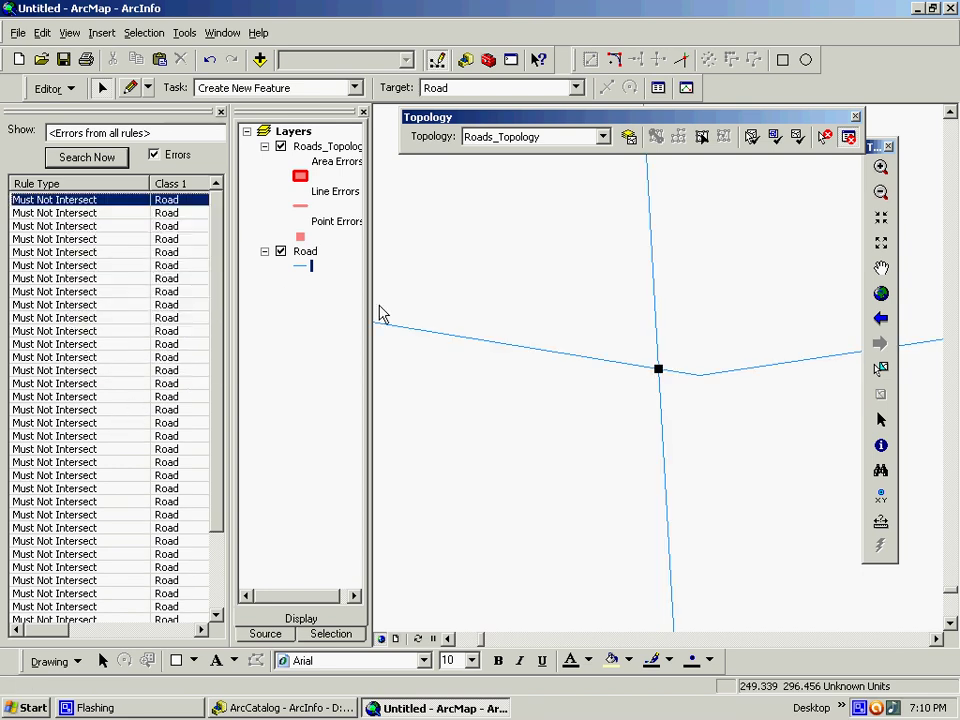
{"action": "left_click", "coordinate": [661, 435]}
{"action": "left_click_drag", "start_coordinate": [742, 340], "coordinate": [735, 403]}
{"action": "left_click", "coordinate": [730, 362]}
{"action": "left_click", "coordinate": [654, 355]}
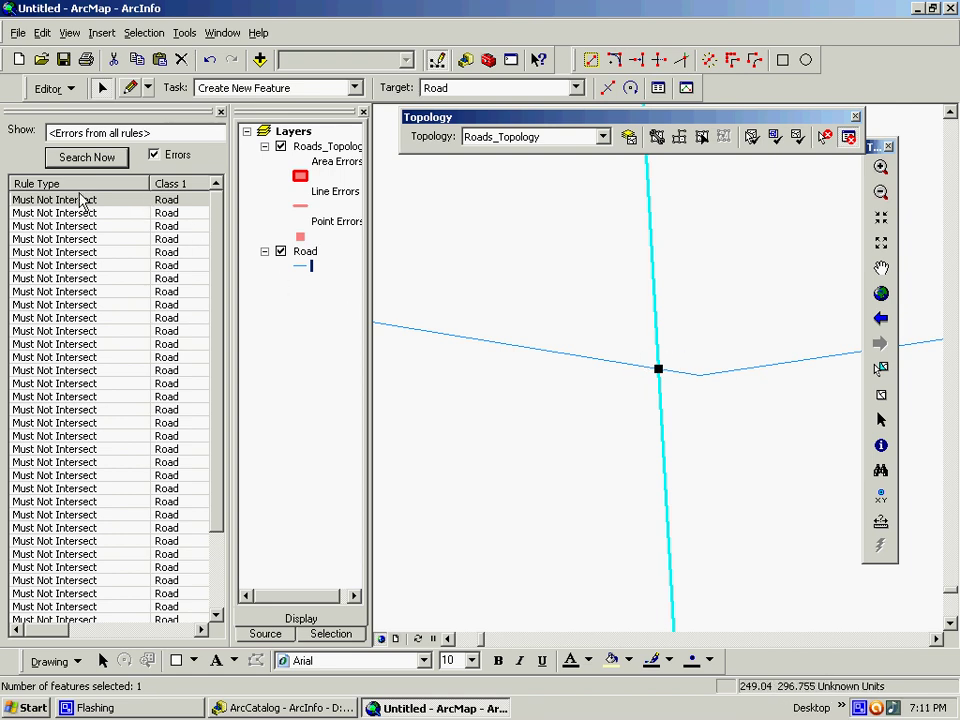
- Clear the road selection and split the roads at the first Must Not Intersect error
{"action": "scroll", "coordinate": [592, 355], "scroll_direction": "up", "scroll_amount": 2}
{"action": "scroll", "coordinate": [588, 351], "scroll_direction": "up", "scroll_amount": 2}
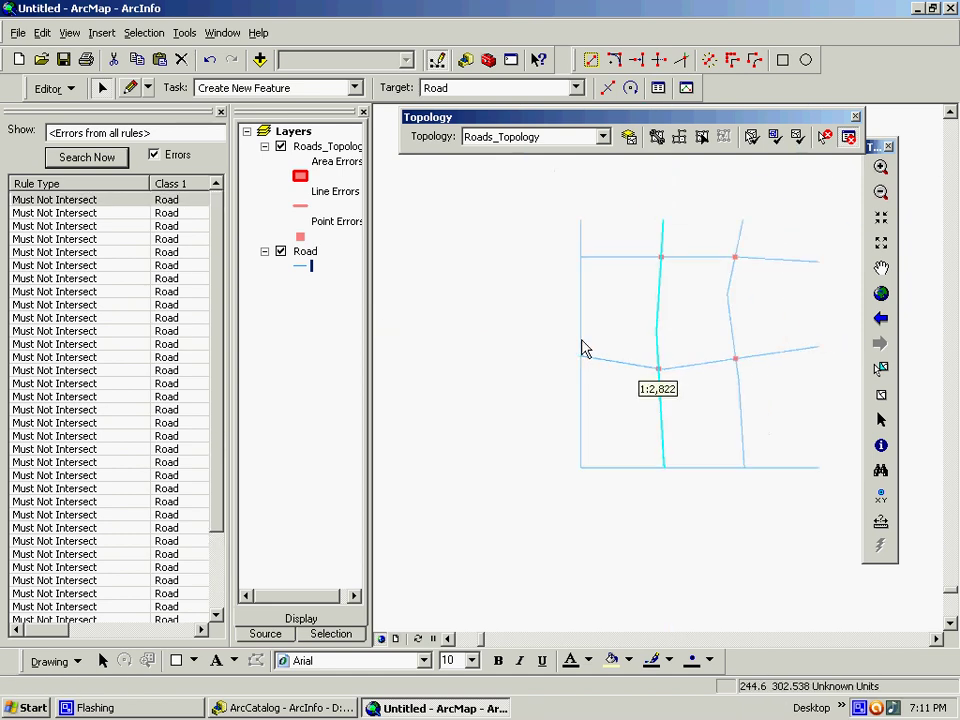
{"action": "scroll", "coordinate": [585, 348], "scroll_direction": "up", "scroll_amount": 2}
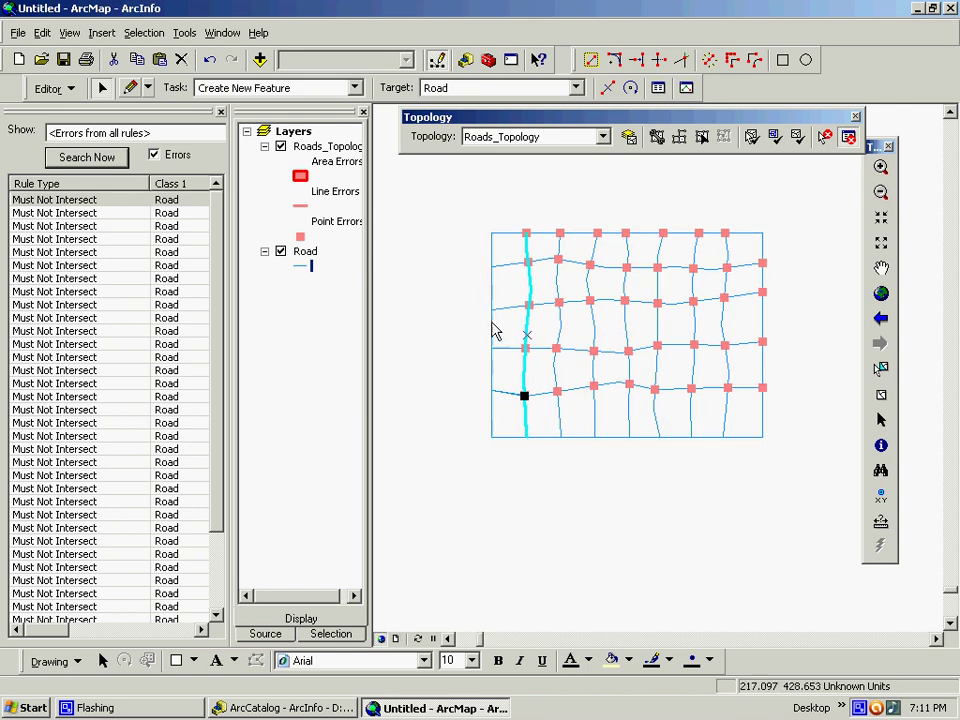
{"action": "left_click", "coordinate": [446, 326]}
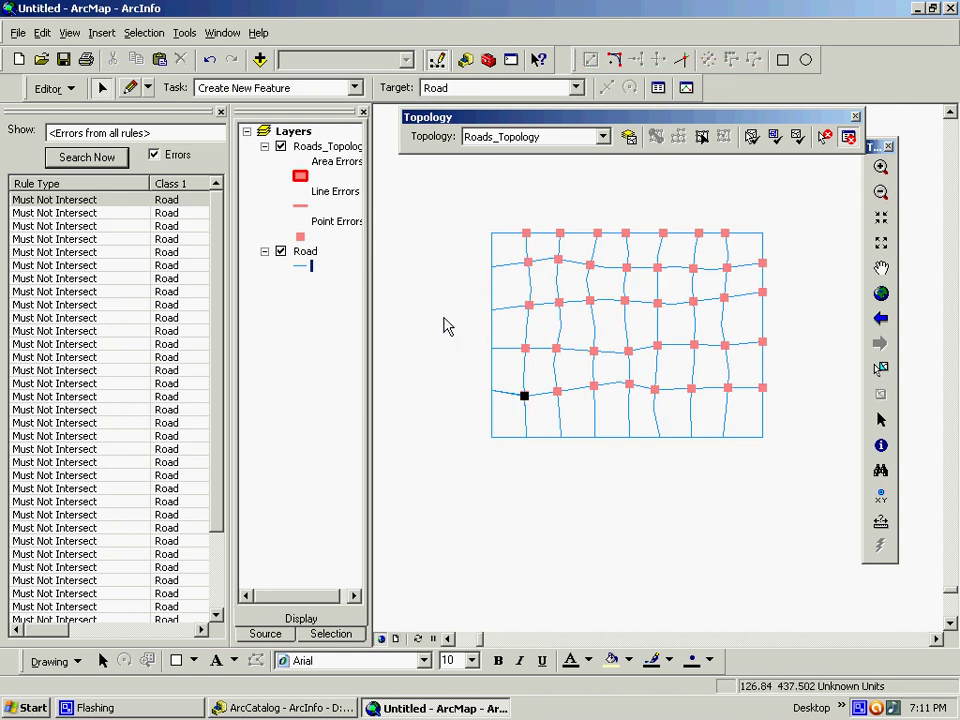
{"action": "right_click", "coordinate": [95, 201]}
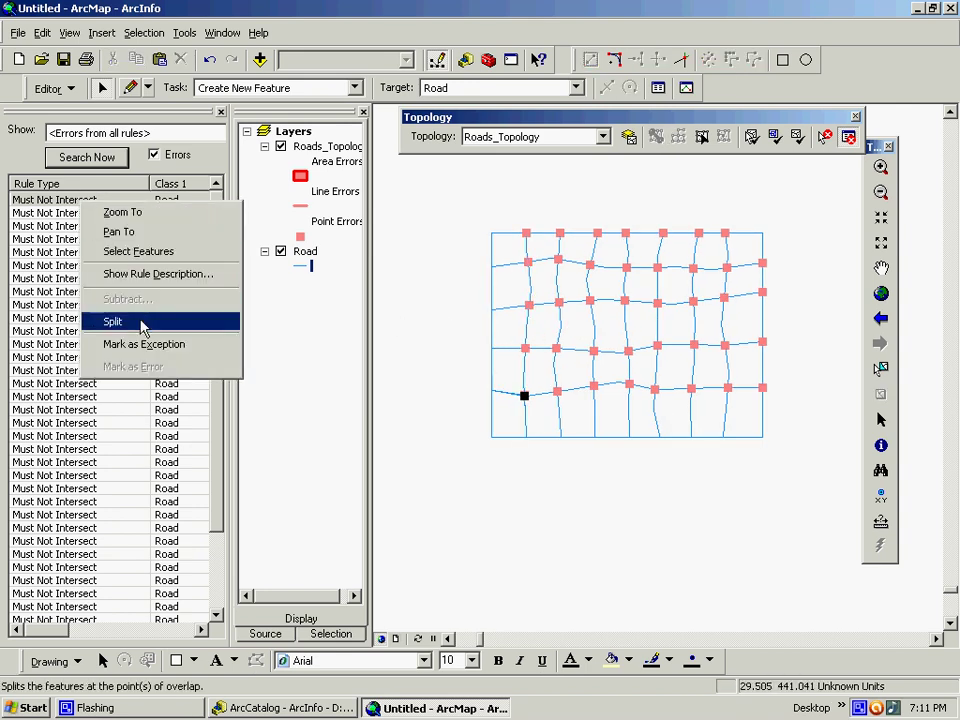
{"action": "left_click", "coordinate": [143, 322]}
- Select the road segments around the split intersection one by one to check where they end, and clear the selection
{"action": "left_click", "coordinate": [513, 426]}
{"action": "left_click", "coordinate": [536, 392]}
{"action": "left_click", "coordinate": [510, 400]}
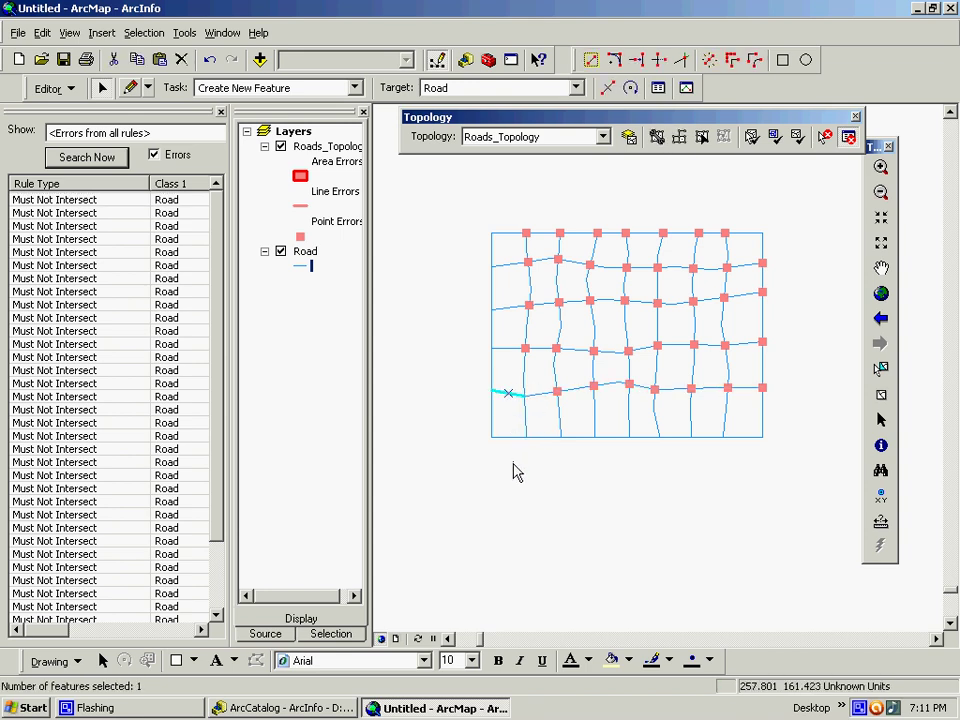
{"action": "left_click", "coordinate": [514, 468]}
- Select all remaining Must Not Intersect errors and split their roads at the intersections
{"action": "left_click", "coordinate": [90, 202]}
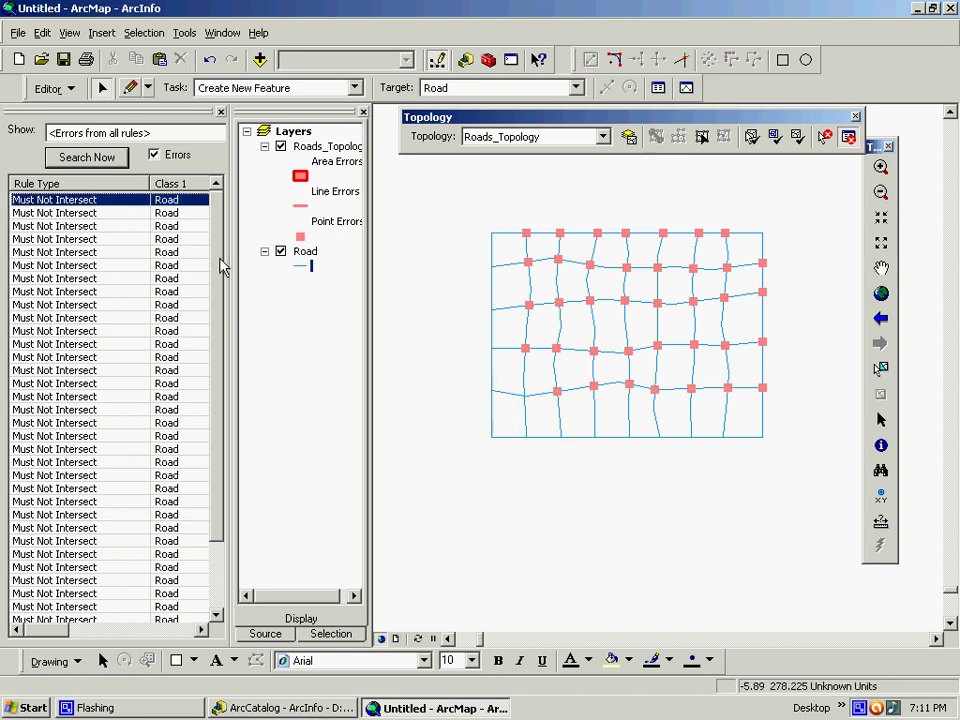
{"action": "left_click_drag", "start_coordinate": [221, 264], "coordinate": [225, 433]}
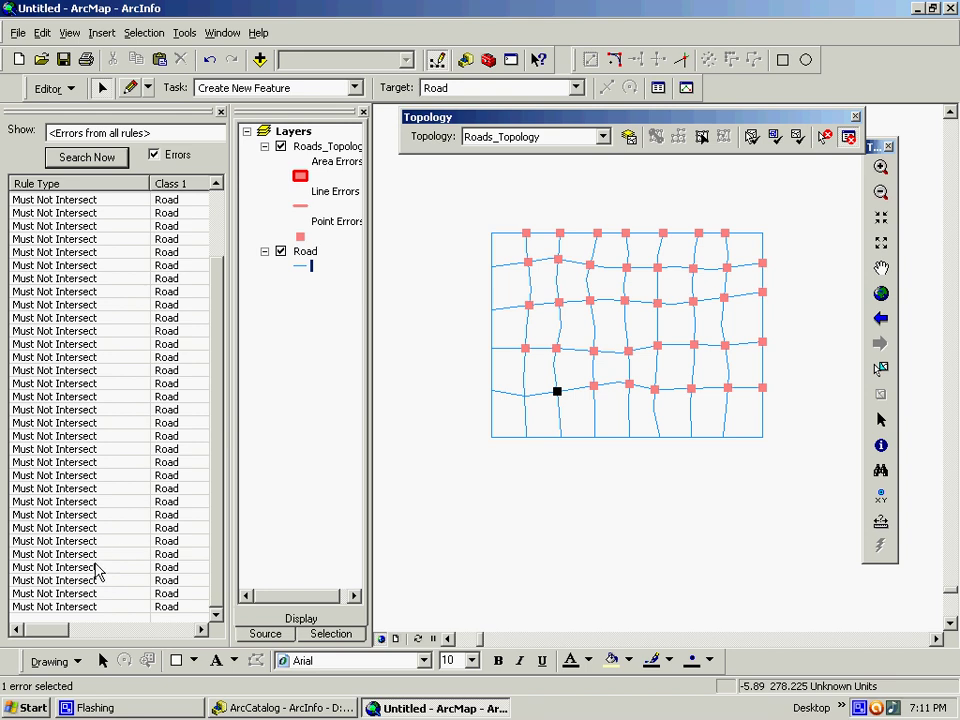
{"action": "left_click", "coordinate": [79, 614], "text": "shift"}
{"action": "right_click", "coordinate": [69, 398]}
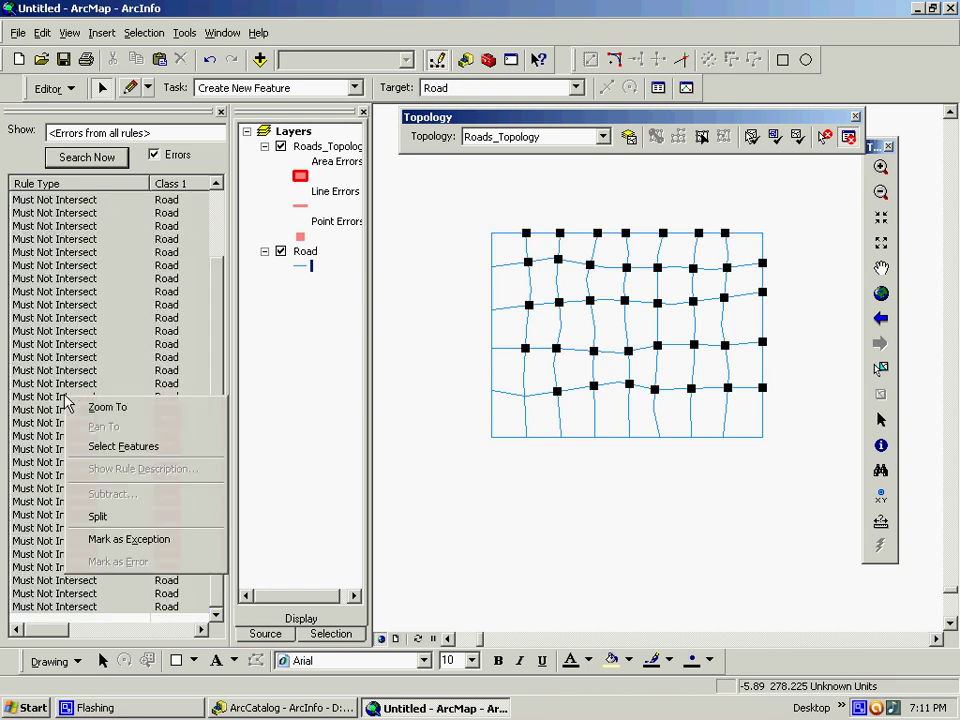
{"action": "left_click", "coordinate": [113, 524]}
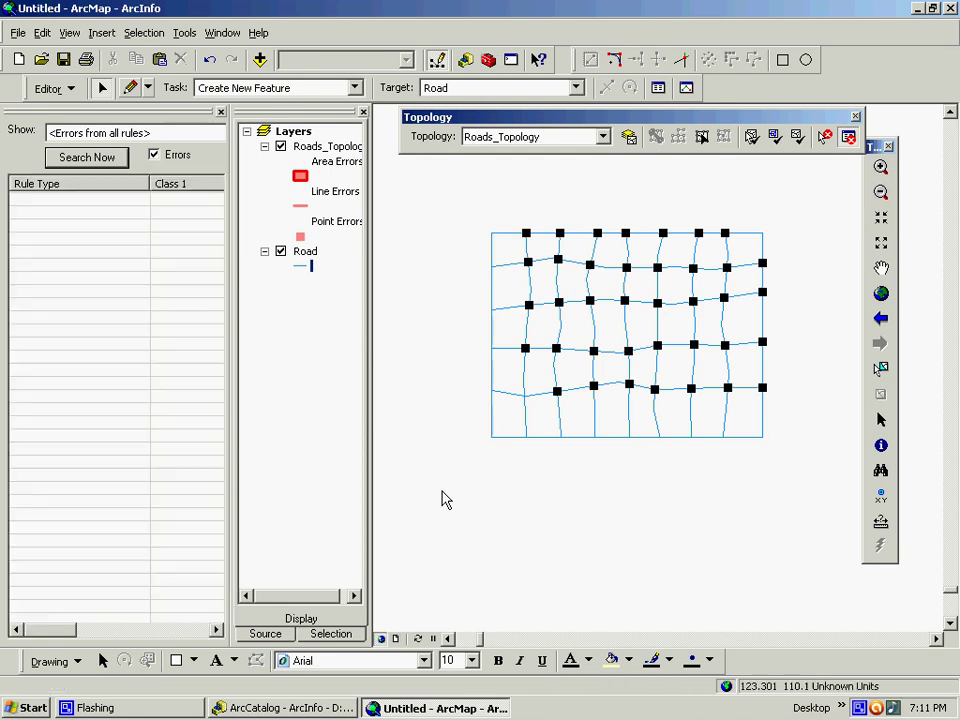
- Select several vertical road segments across the middle of the grid to check how they are split, then clear the selection
{"action": "left_click", "coordinate": [525, 334]}
{"action": "left_click", "coordinate": [557, 334]}
{"action": "left_click", "coordinate": [592, 336]}
{"action": "left_click", "coordinate": [626, 335]}
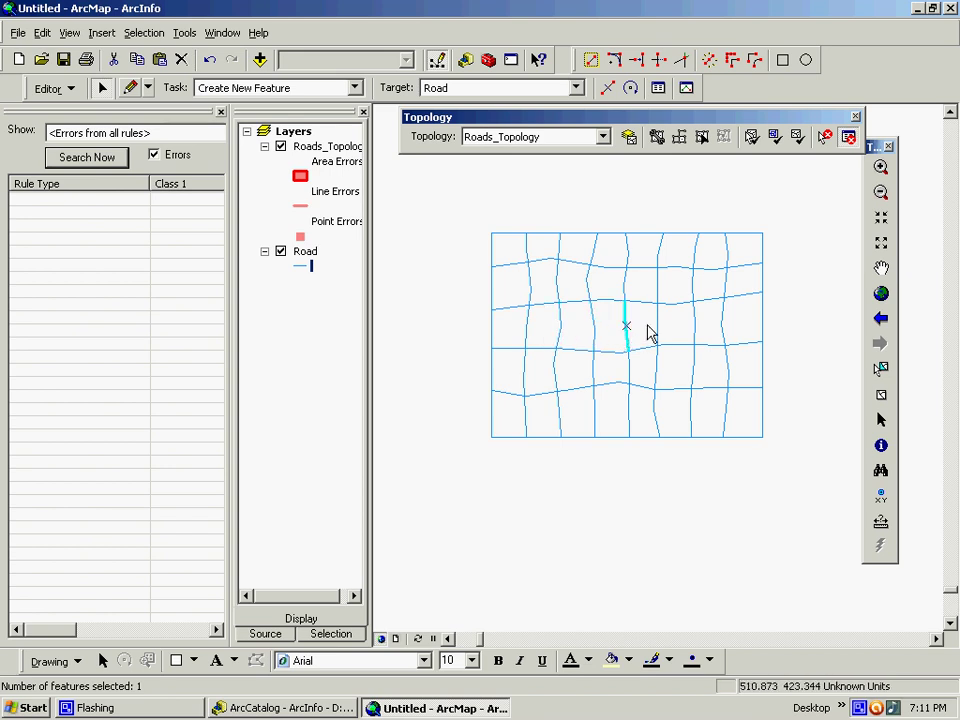
{"action": "left_click", "coordinate": [656, 328]}
{"action": "left_click", "coordinate": [560, 452]}
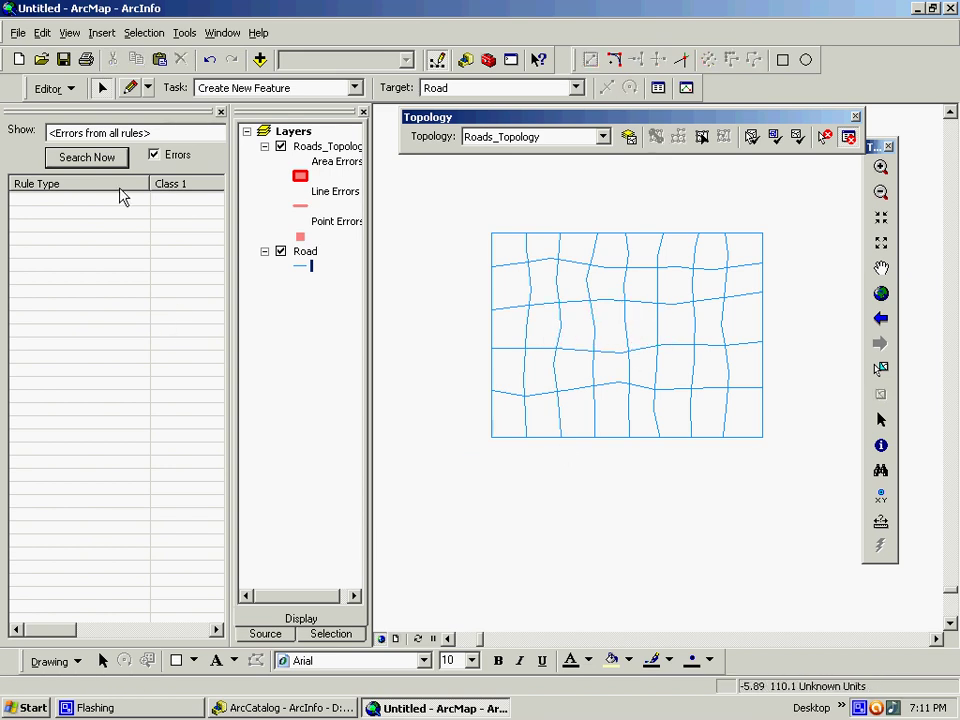
- Close the Error Inspector, then save the road edits and stop the editing session
{"action": "left_click", "coordinate": [221, 111]}
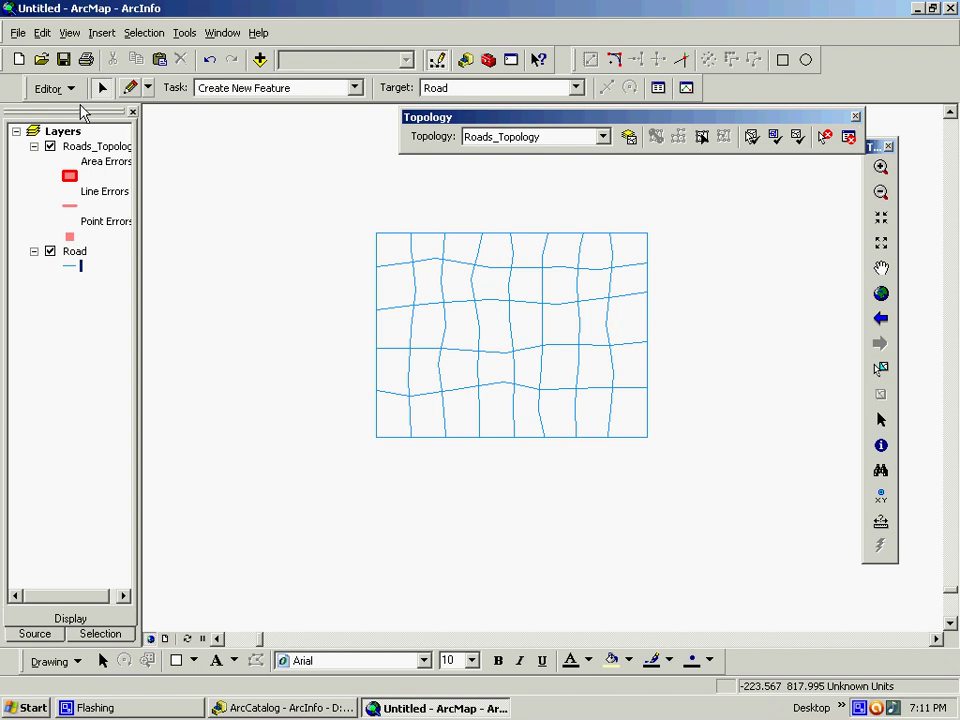
{"action": "left_click", "coordinate": [68, 90]}
{"action": "left_click", "coordinate": [66, 154]}
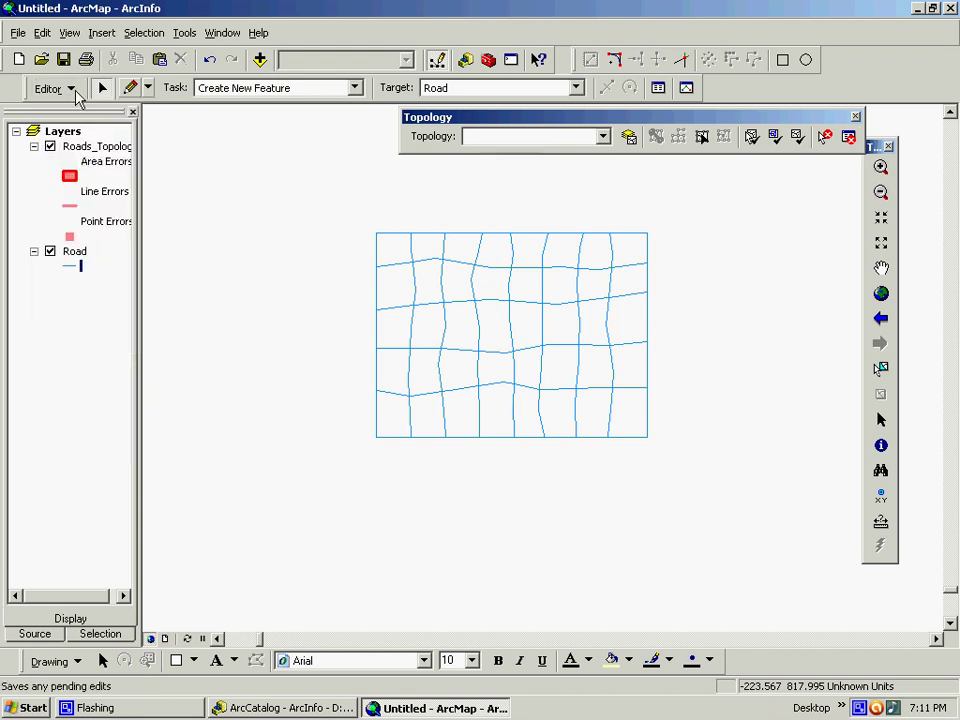
{"action": "left_click", "coordinate": [62, 89]}
{"action": "left_click", "coordinate": [70, 132]}
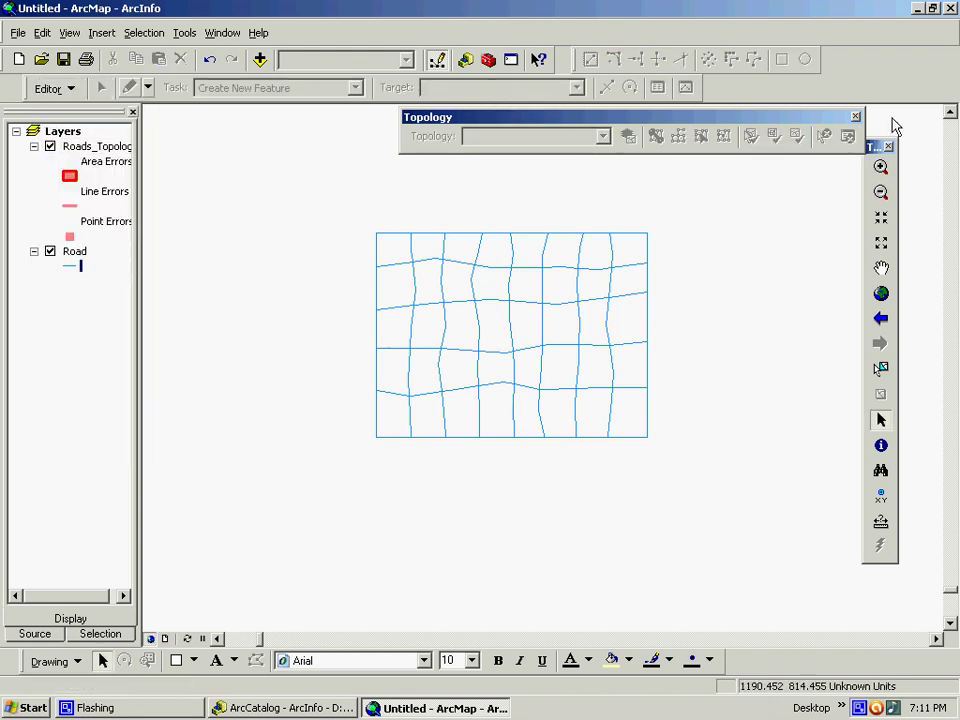
- Close ArcMap without saving the untitled map, and in ArcCatalog delete Roads_Topology from the Roads feature dataset
{"action": "left_click", "coordinate": [950, 9]}
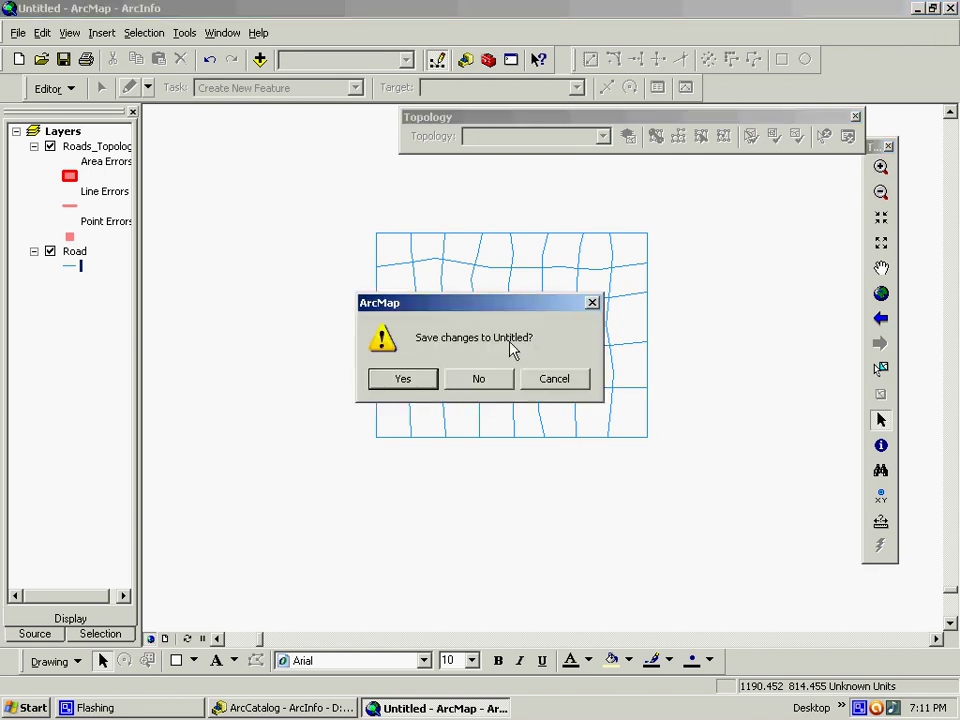
{"action": "left_click", "coordinate": [488, 383]}
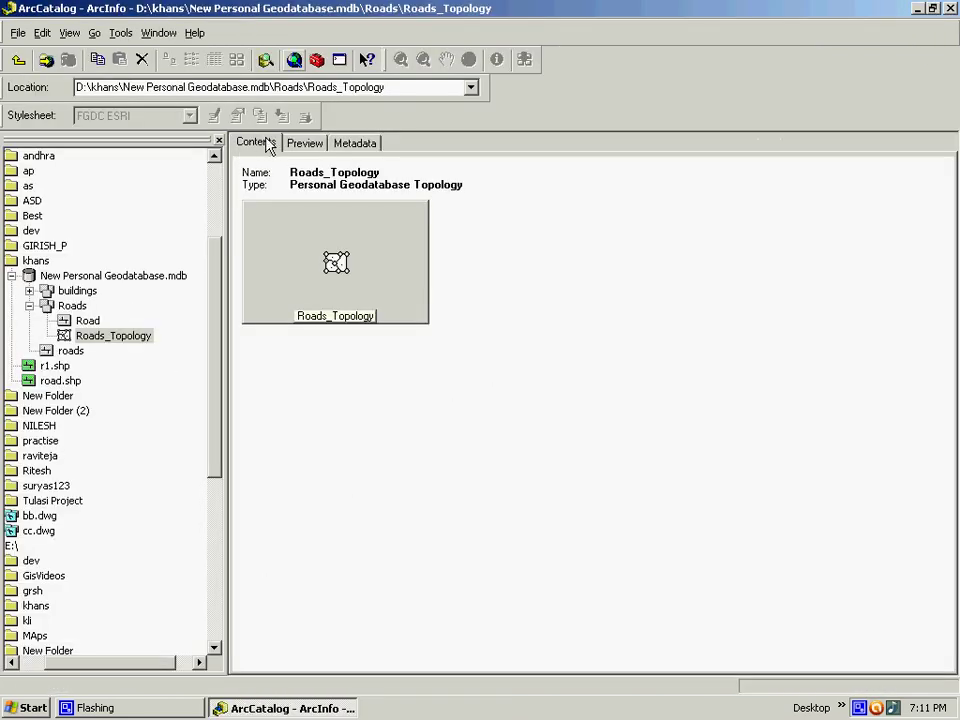
{"action": "left_click", "coordinate": [72, 305]}
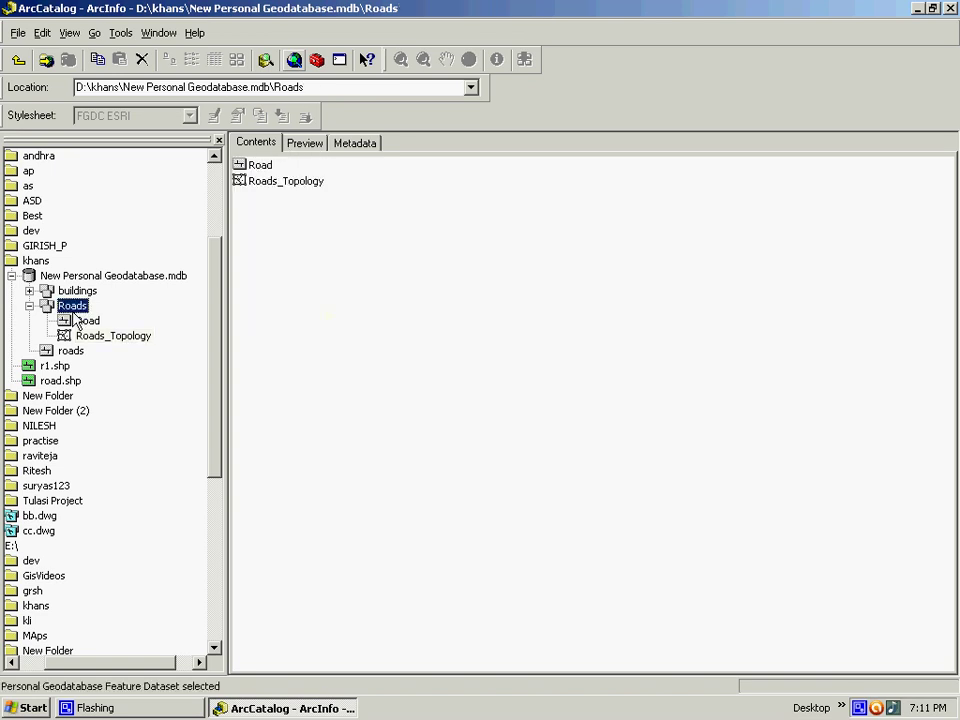
{"action": "right_click", "coordinate": [278, 190]}
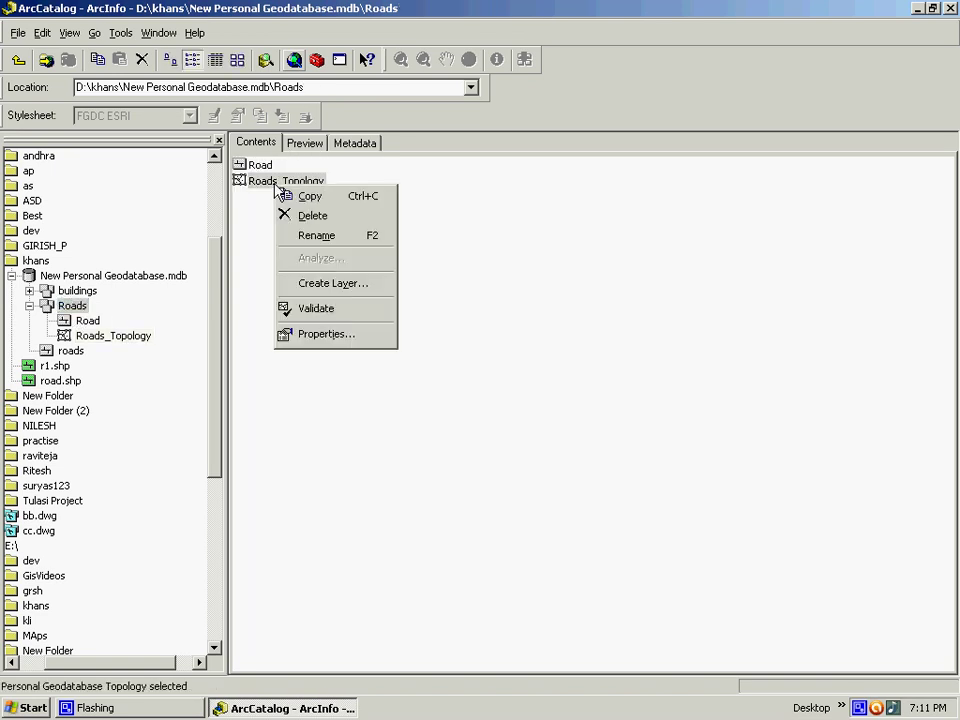
{"action": "left_click", "coordinate": [311, 217]}
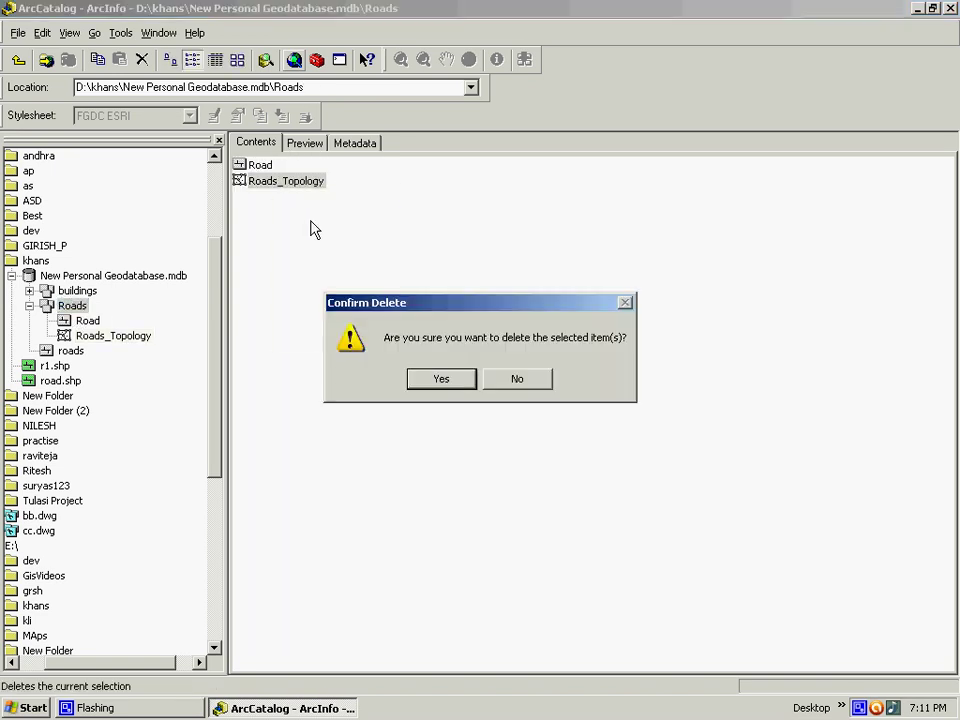
{"action": "left_click", "coordinate": [443, 380]}
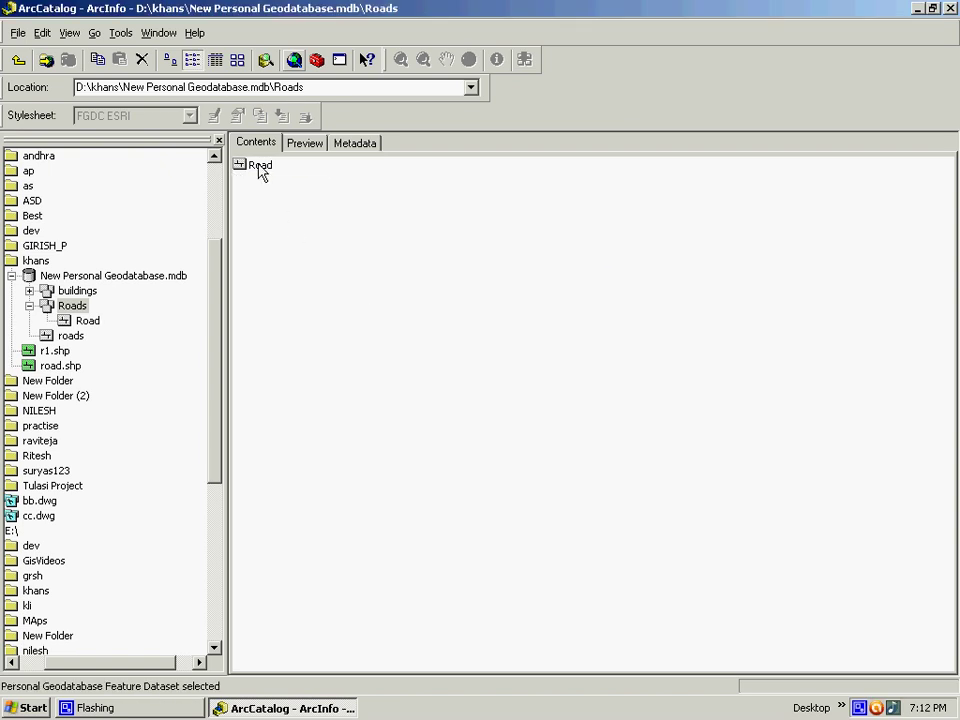
- Start a new topology in the Roads dataset named Roads_Topology with cluster tolerance 0.001, the Road feature class and default ranks
{"action": "right_click", "coordinate": [358, 287]}
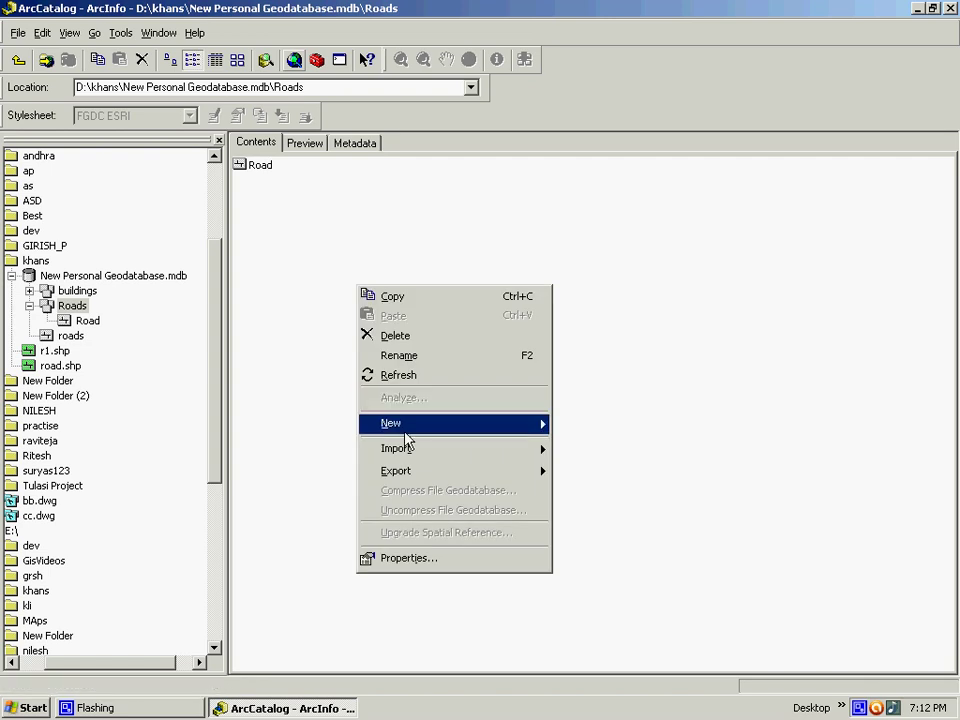
{"action": "mouse_move", "coordinate": [405, 424]}
{"action": "left_click", "coordinate": [636, 511]}
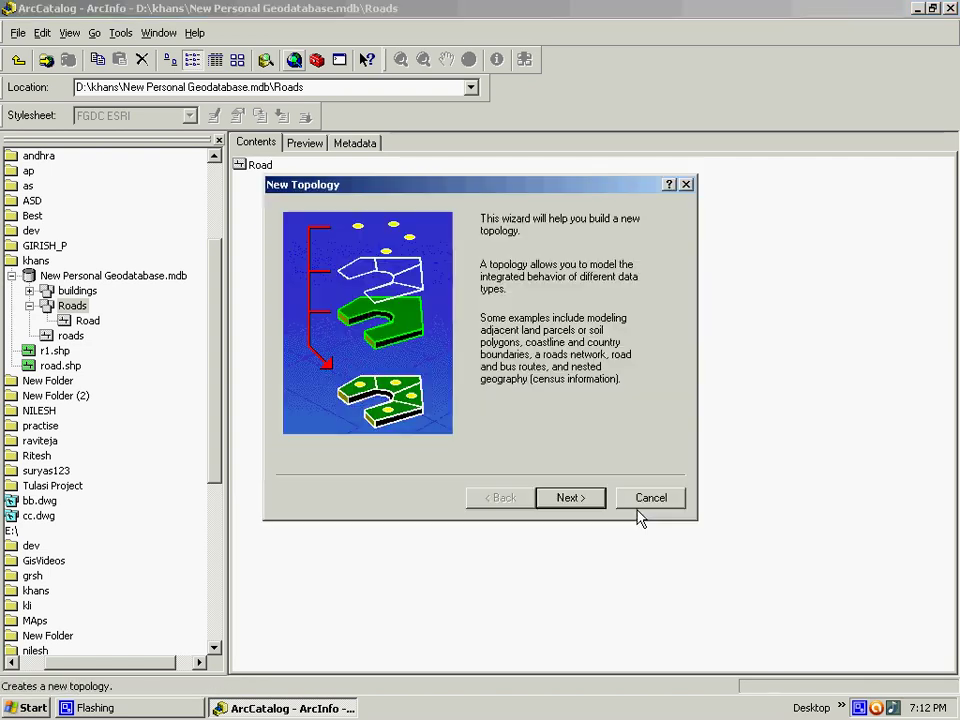
{"action": "left_click", "coordinate": [592, 500]}
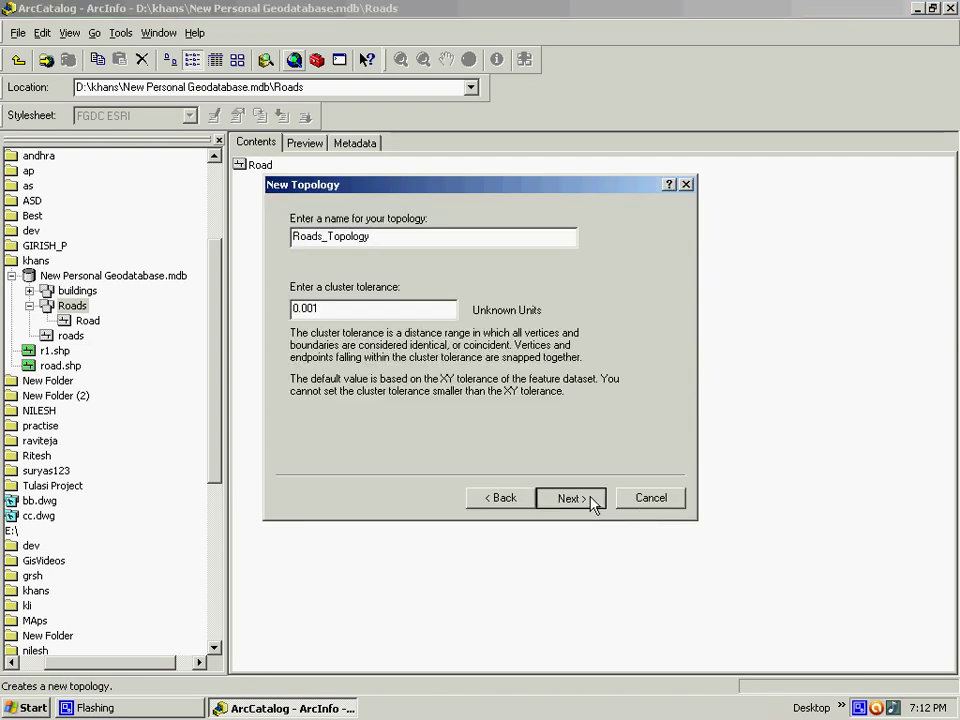
{"action": "left_click", "coordinate": [590, 499]}
{"action": "left_click", "coordinate": [301, 239]}
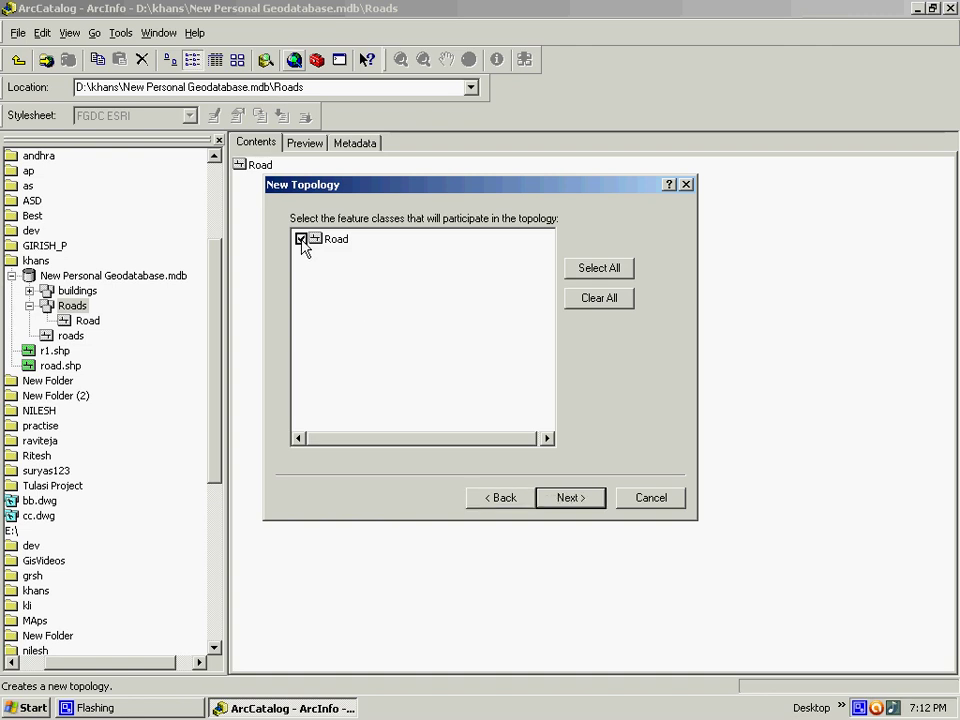
{"action": "left_click", "coordinate": [569, 497]}
{"action": "left_click", "coordinate": [570, 497]}
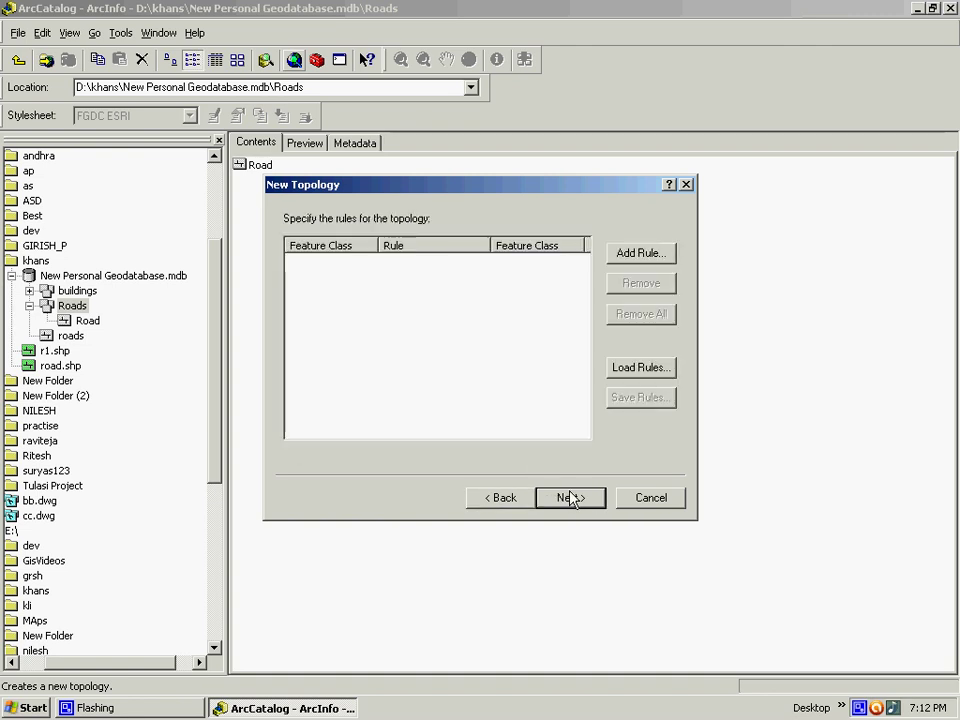
- Add a Must Not Have Dangles rule for the Road feature class
{"action": "left_click", "coordinate": [630, 254]}
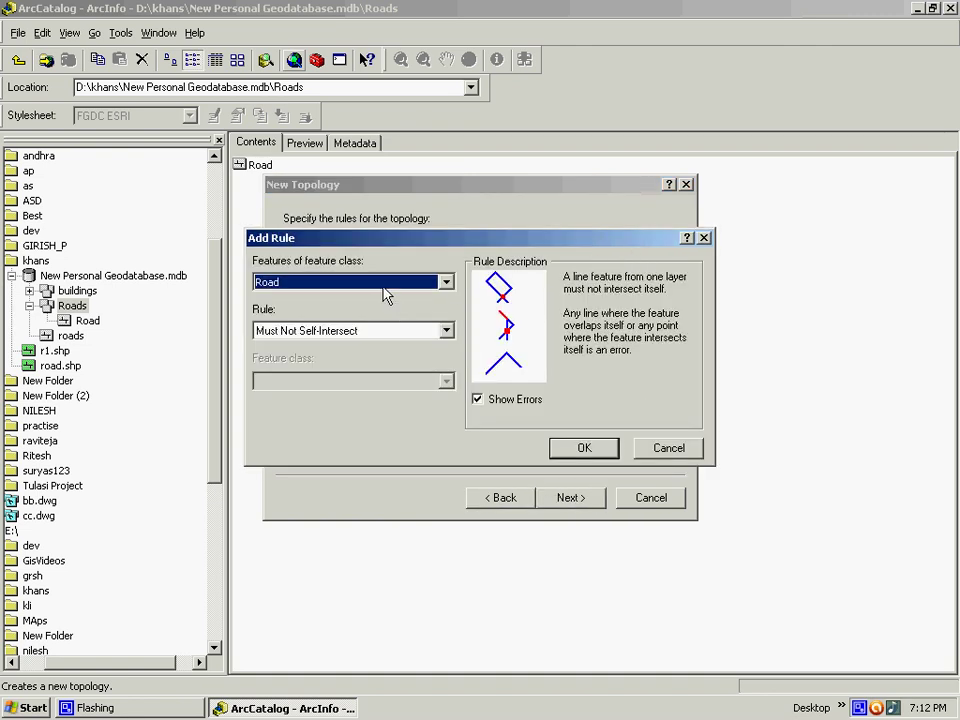
{"action": "left_click", "coordinate": [341, 335]}
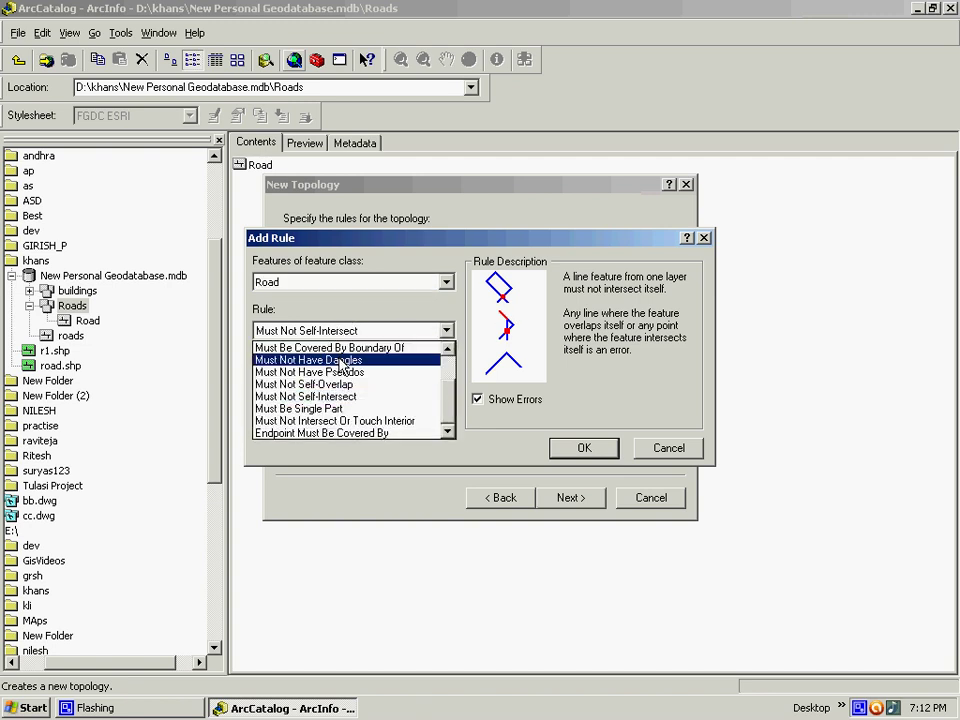
{"action": "left_click", "coordinate": [341, 362]}
{"action": "left_click", "coordinate": [580, 448]}
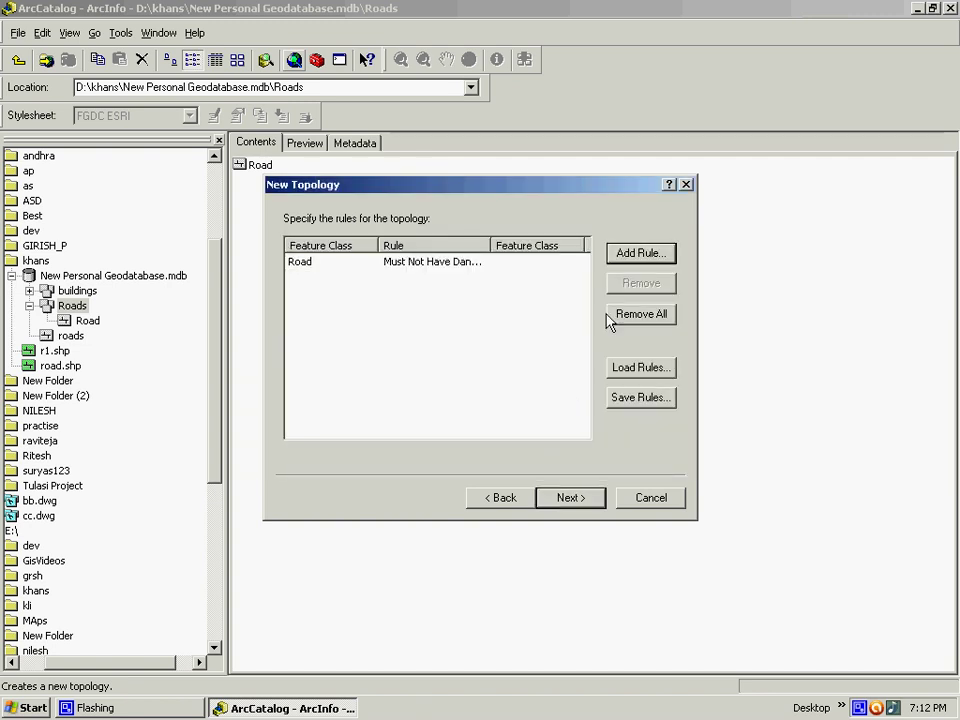
- Add a Must Not Intersect rule for the Road feature class
{"action": "left_click", "coordinate": [636, 256]}
{"action": "left_click", "coordinate": [373, 332]}
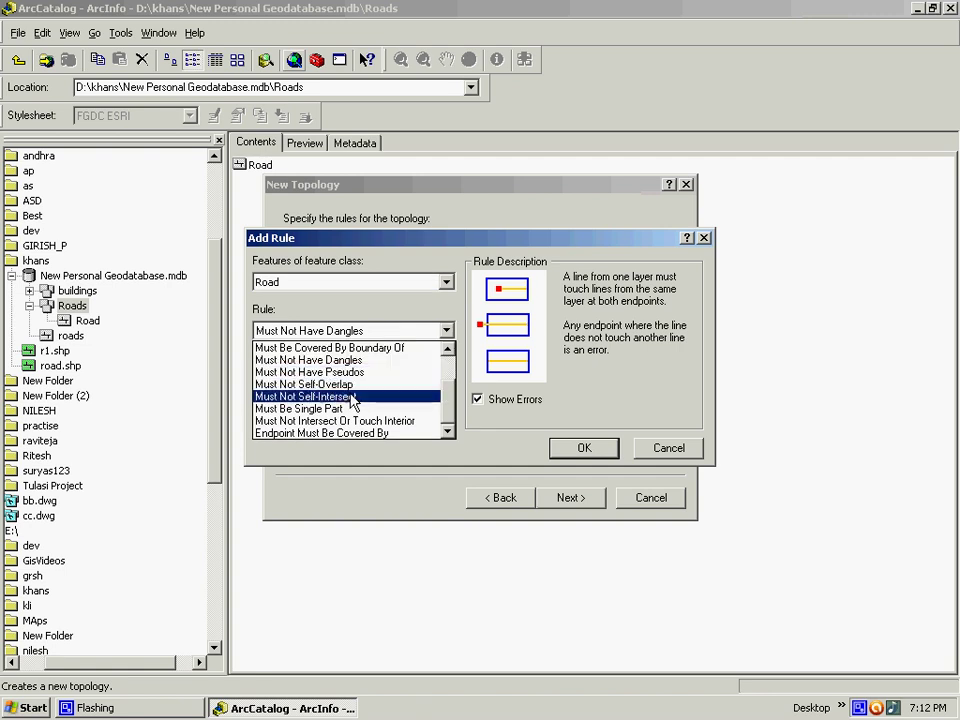
{"action": "scroll", "coordinate": [352, 411], "scroll_direction": "up", "scroll_amount": 1}
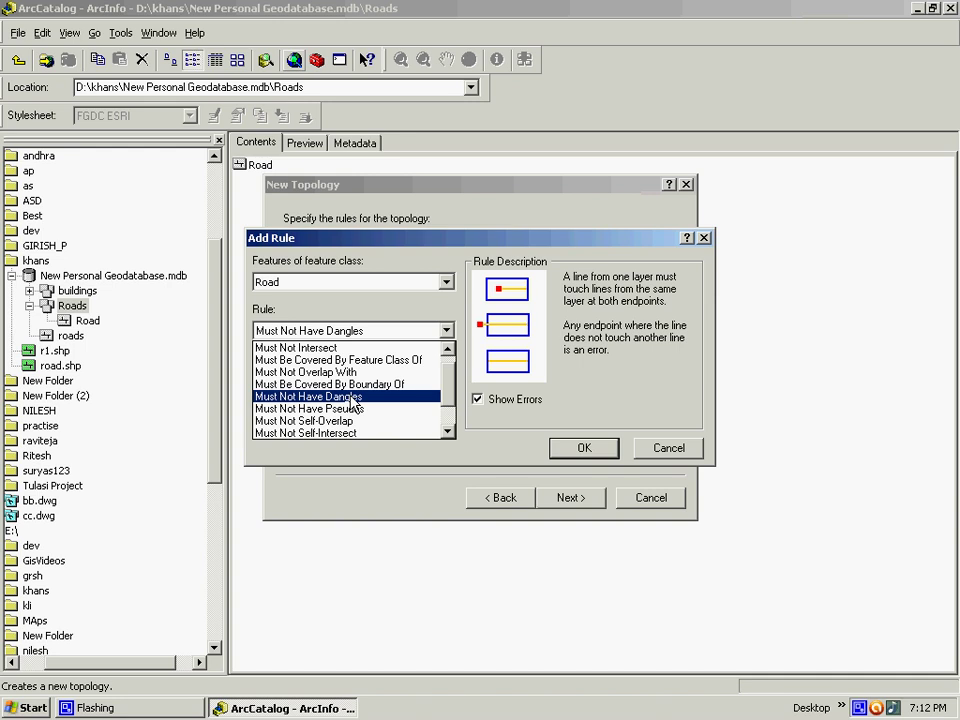
{"action": "scroll", "coordinate": [352, 403], "scroll_direction": "up", "scroll_amount": 1}
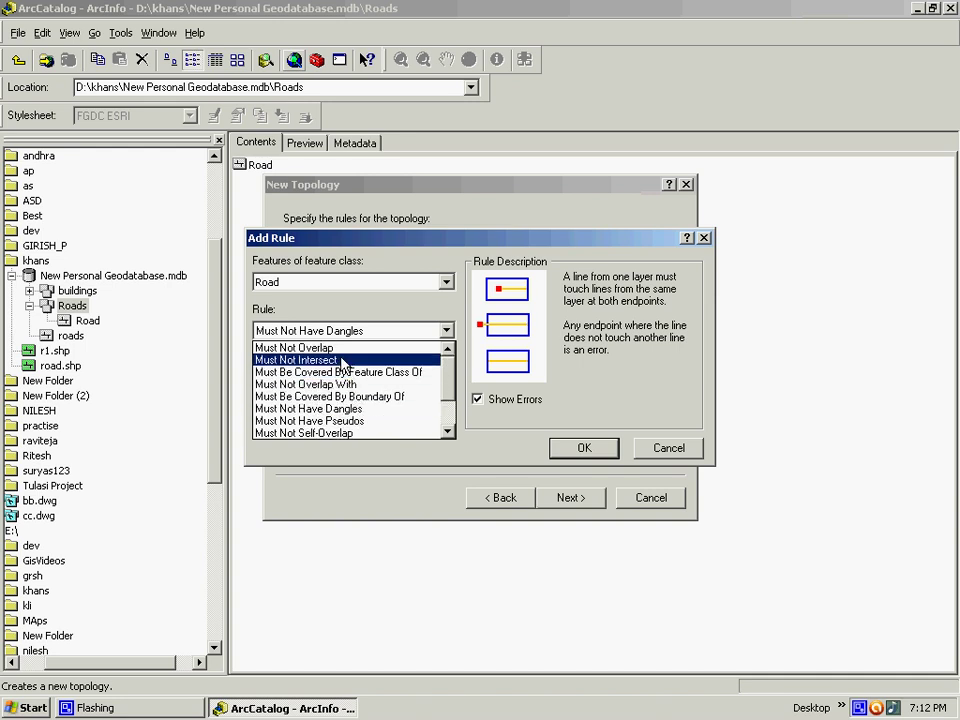
{"action": "left_click", "coordinate": [341, 361]}
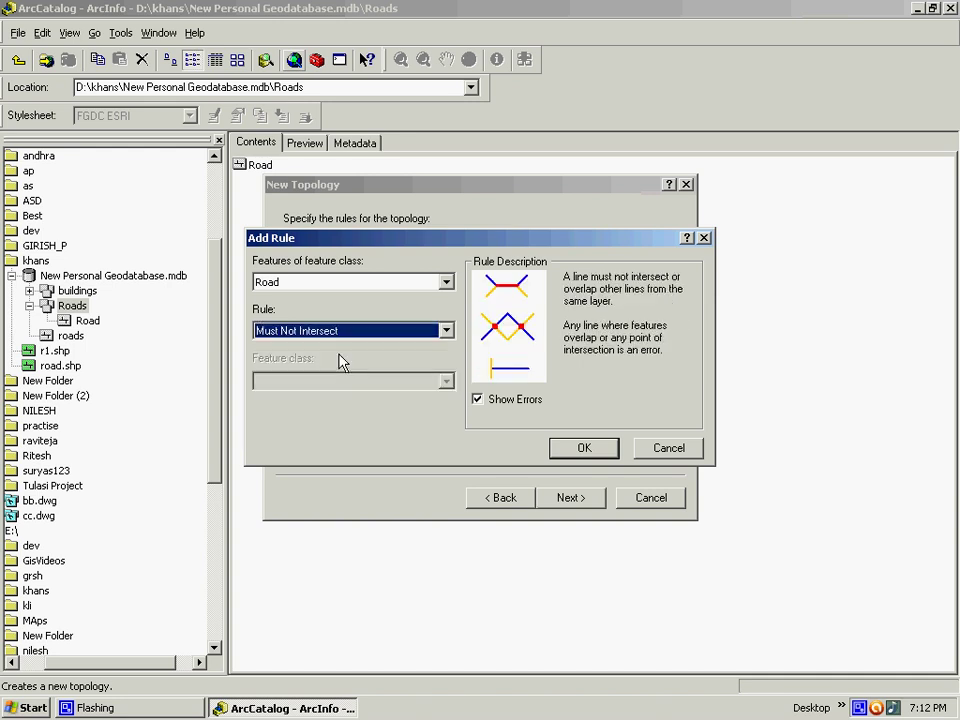
{"action": "left_click", "coordinate": [585, 450]}
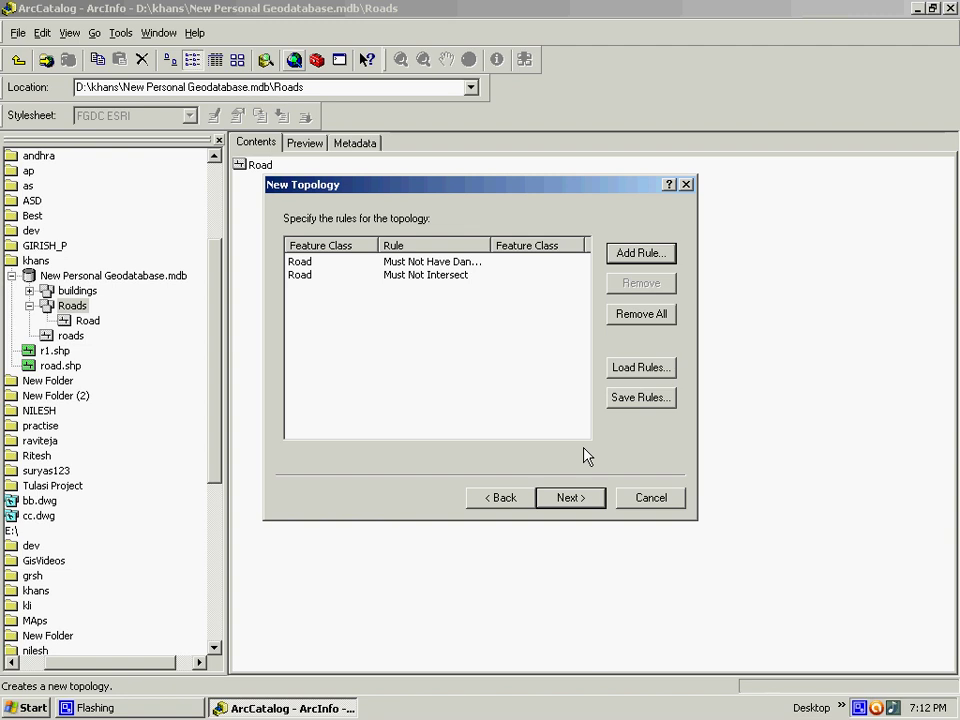
- Finish creating the topology with its two rules and validate it
{"action": "left_click", "coordinate": [573, 499]}
{"action": "left_click", "coordinate": [571, 498]}
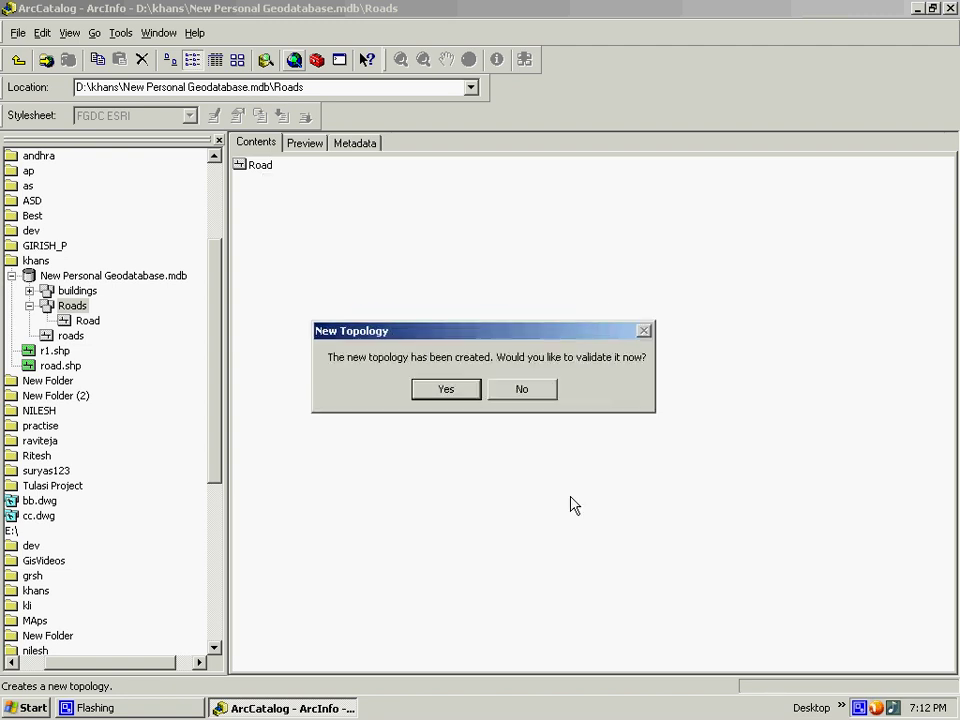
{"action": "left_click", "coordinate": [458, 390]}
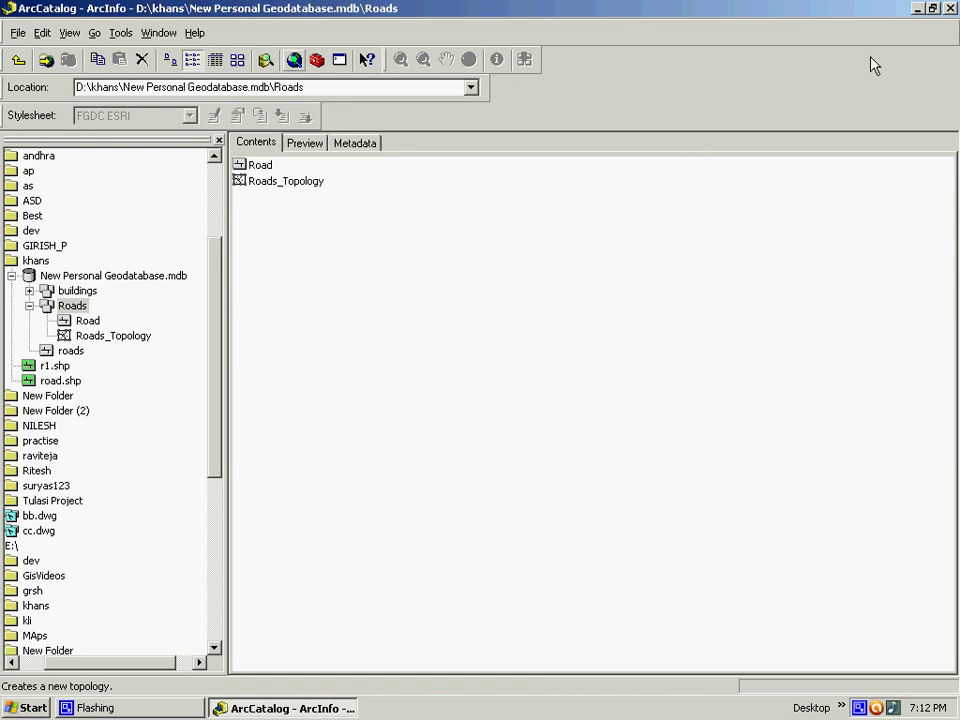
- Switch to ArcMap with a new empty map and add Roads_Topology together with all its participating feature classes
{"action": "left_click", "coordinate": [294, 60]}
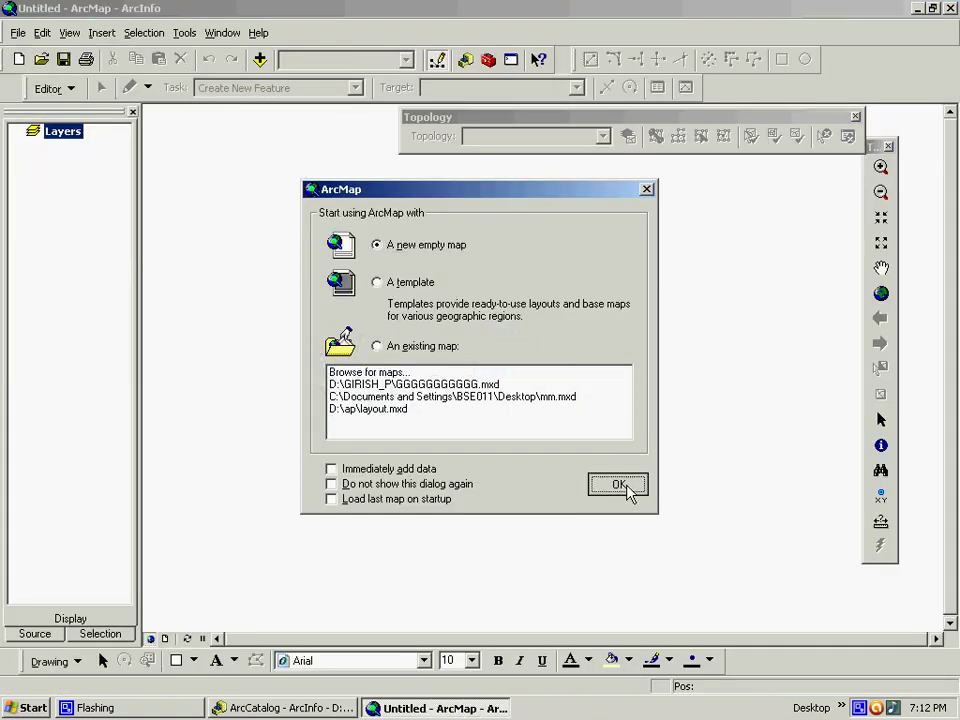
{"action": "left_click", "coordinate": [600, 486]}
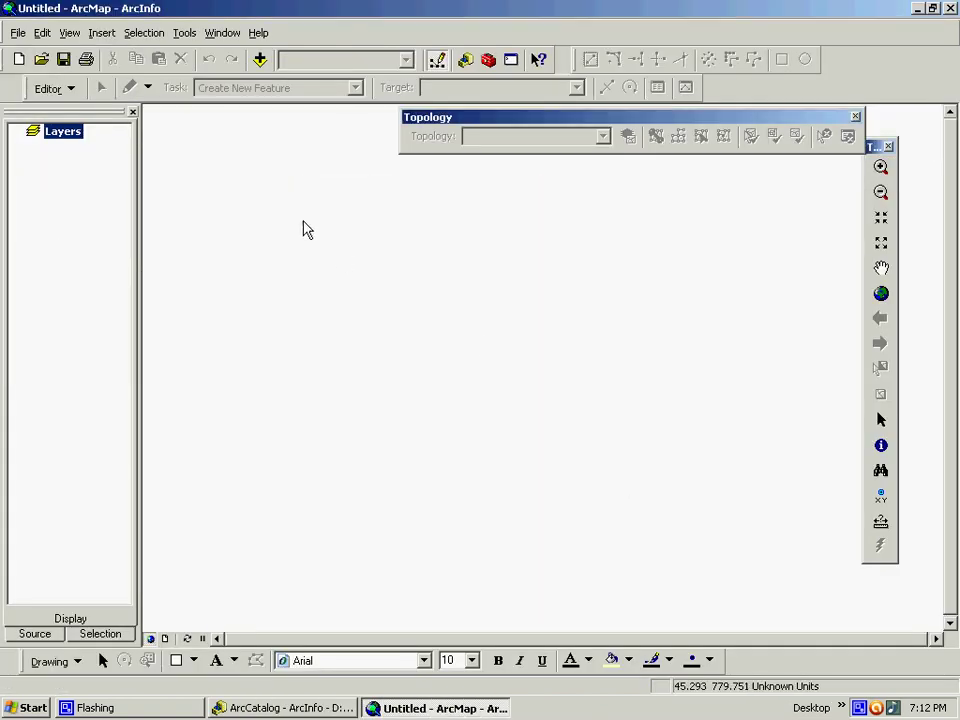
{"action": "left_click", "coordinate": [260, 59]}
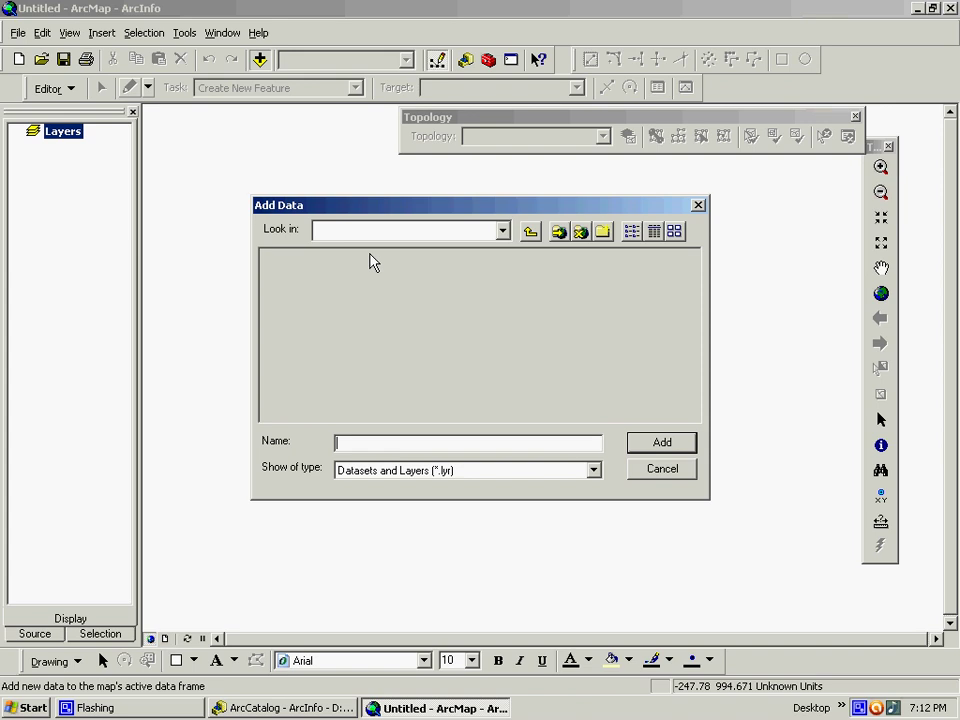
{"action": "left_click", "coordinate": [313, 273]}
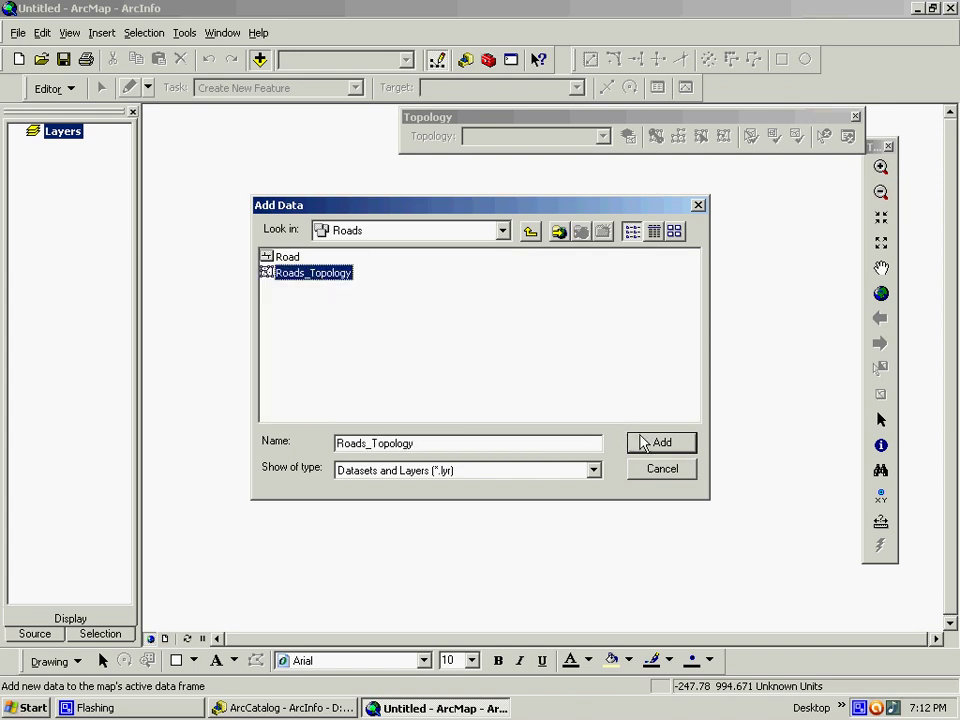
{"action": "left_click", "coordinate": [643, 443]}
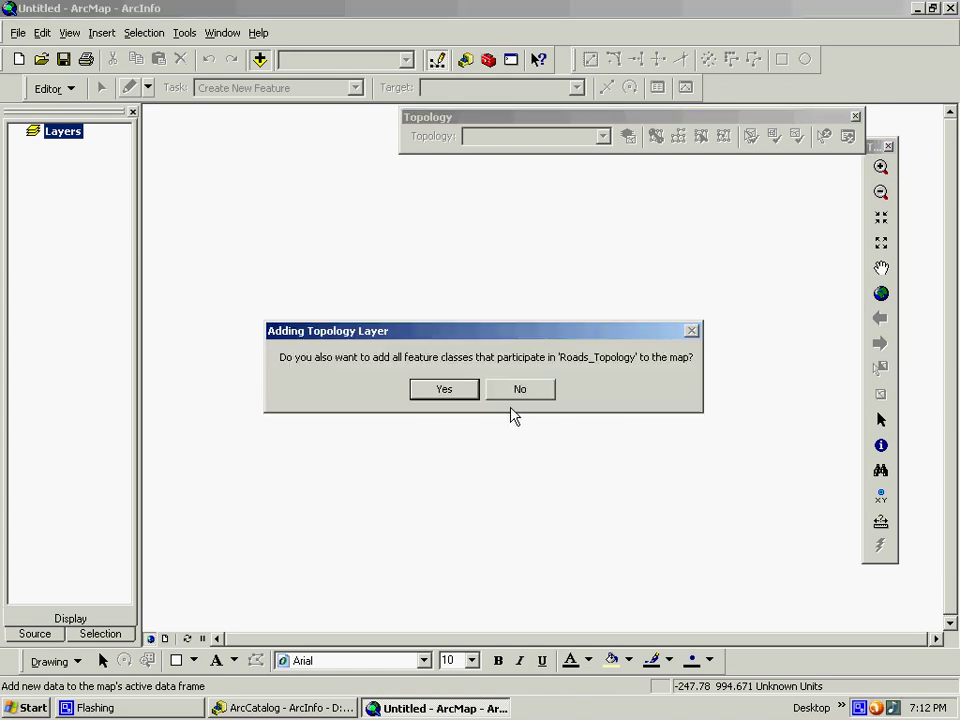
{"action": "left_click", "coordinate": [474, 392]}
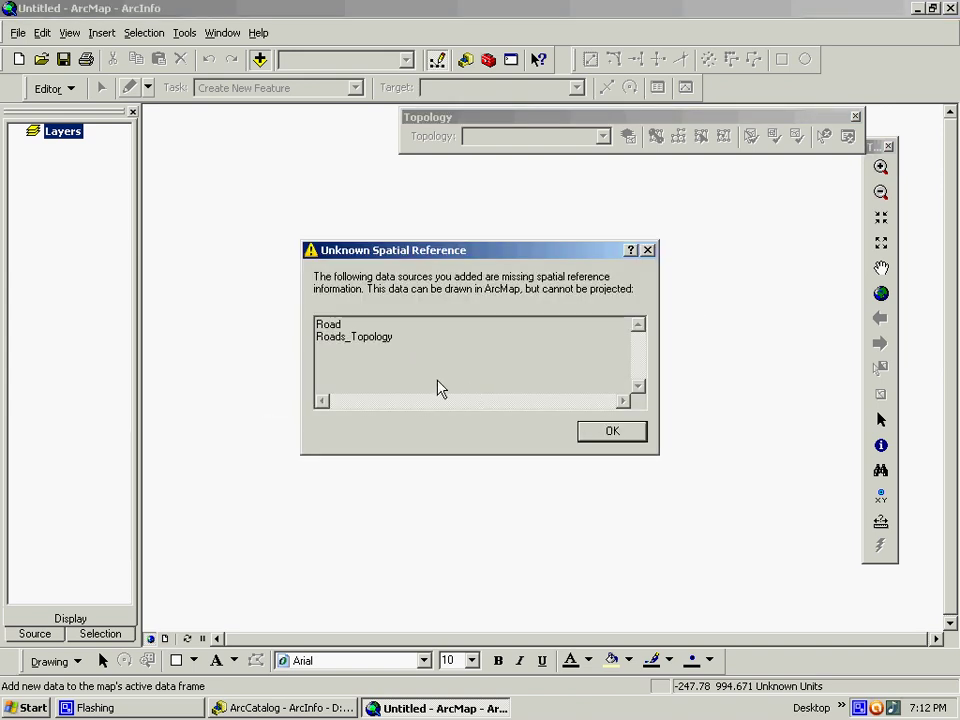
{"action": "left_click", "coordinate": [612, 431]}
{"action": "scroll", "coordinate": [332, 315], "scroll_direction": "up", "scroll_amount": 4}
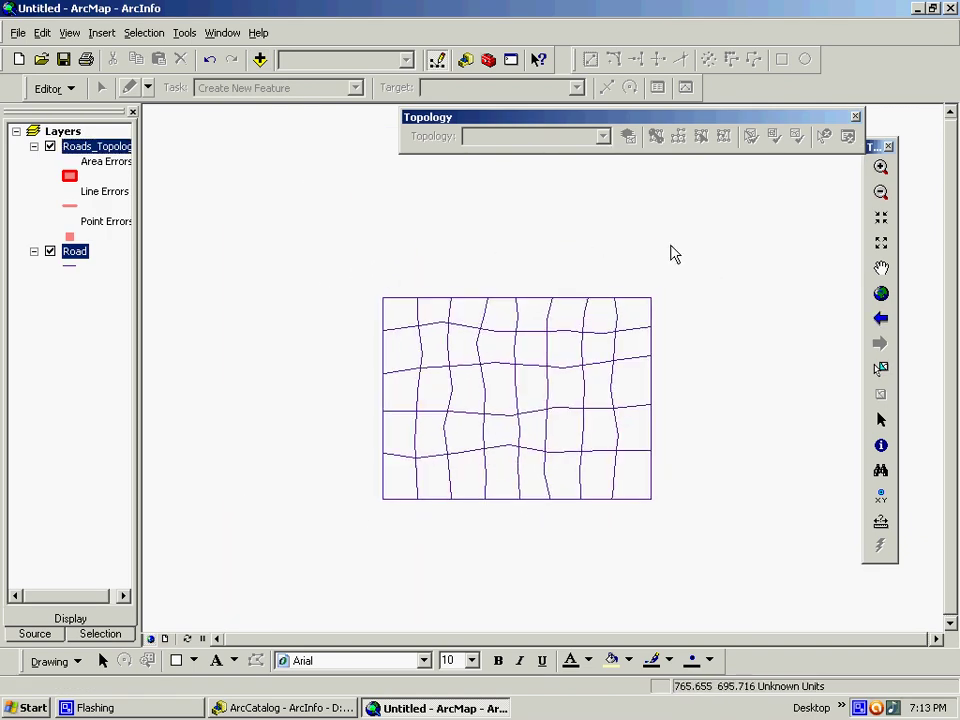
- Start an edit session and search Roads_Topology for errors from all rules in the Error Inspector
{"action": "left_click", "coordinate": [56, 89]}
{"action": "left_click", "coordinate": [72, 120]}
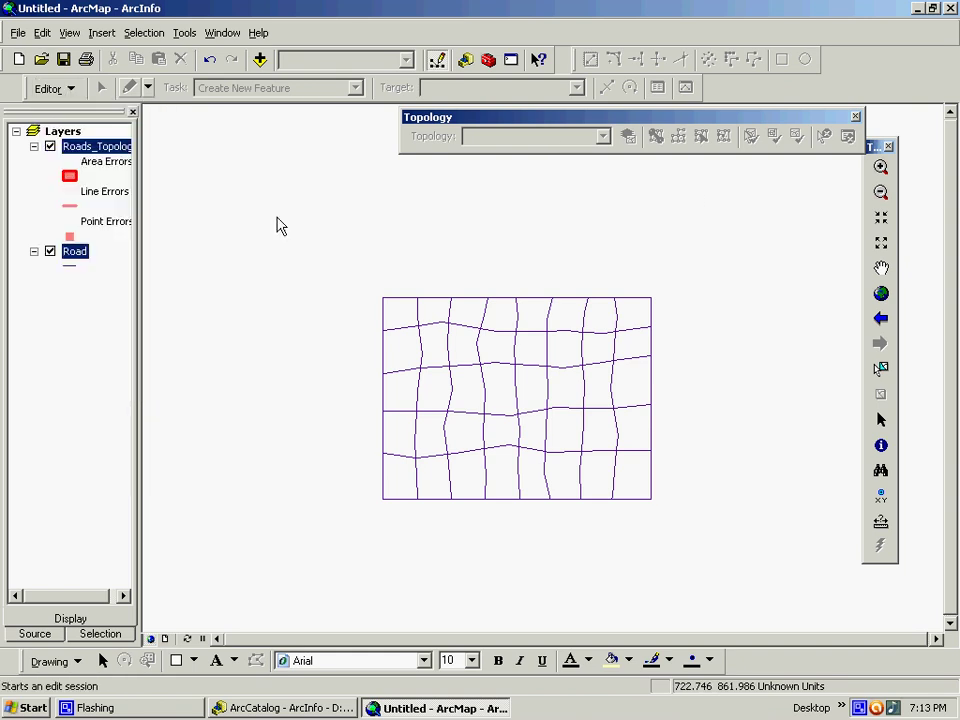
{"action": "left_click", "coordinate": [838, 142]}
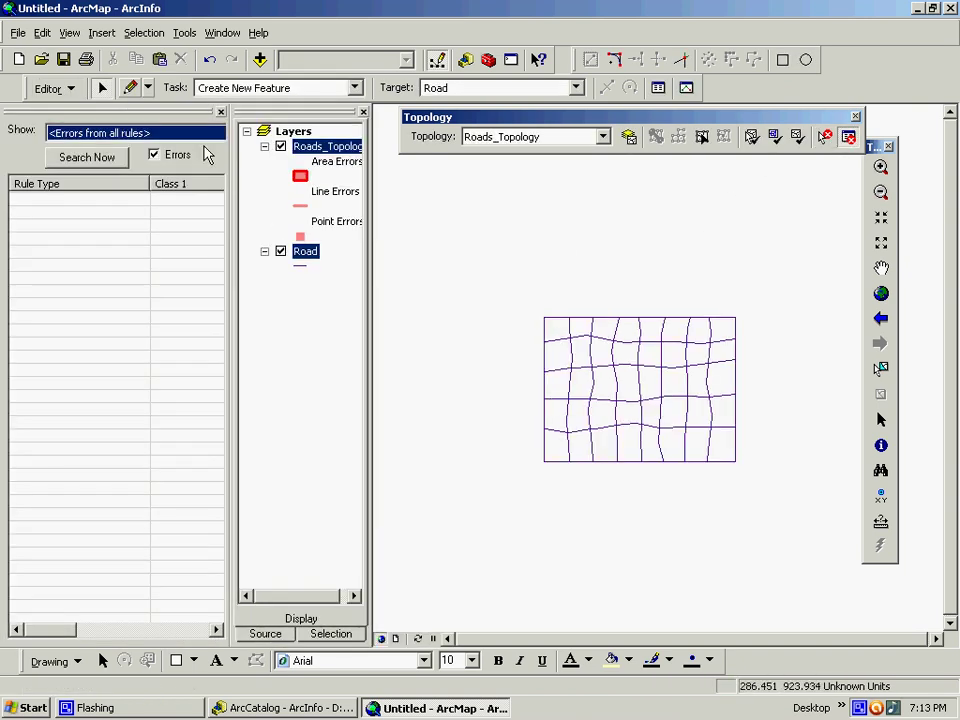
{"action": "left_click", "coordinate": [79, 160]}
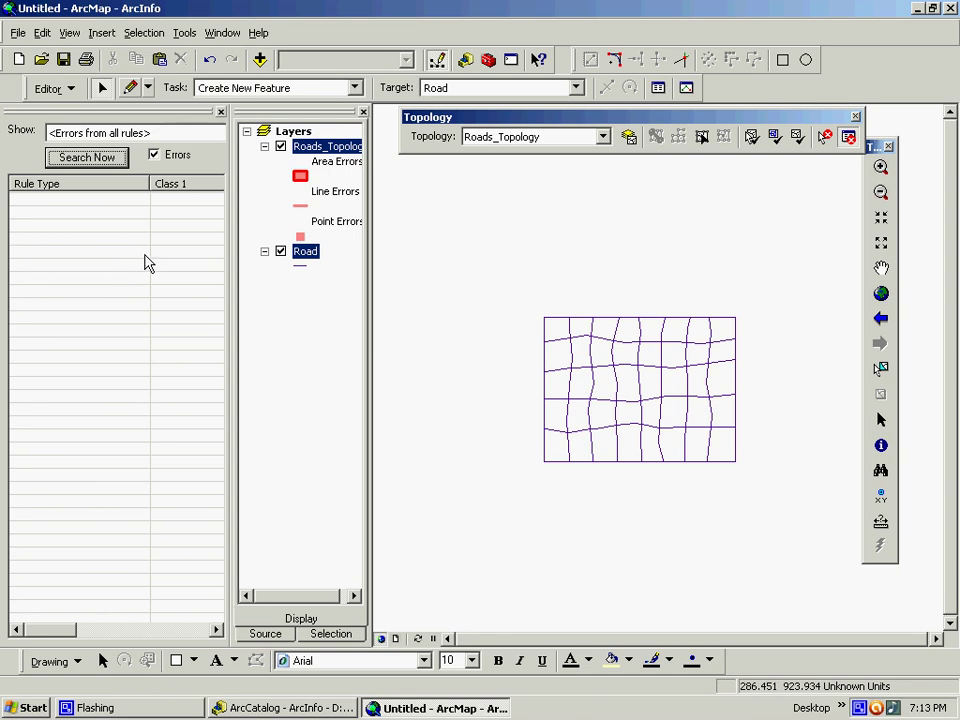
{"action": "left_click", "coordinate": [221, 111]}
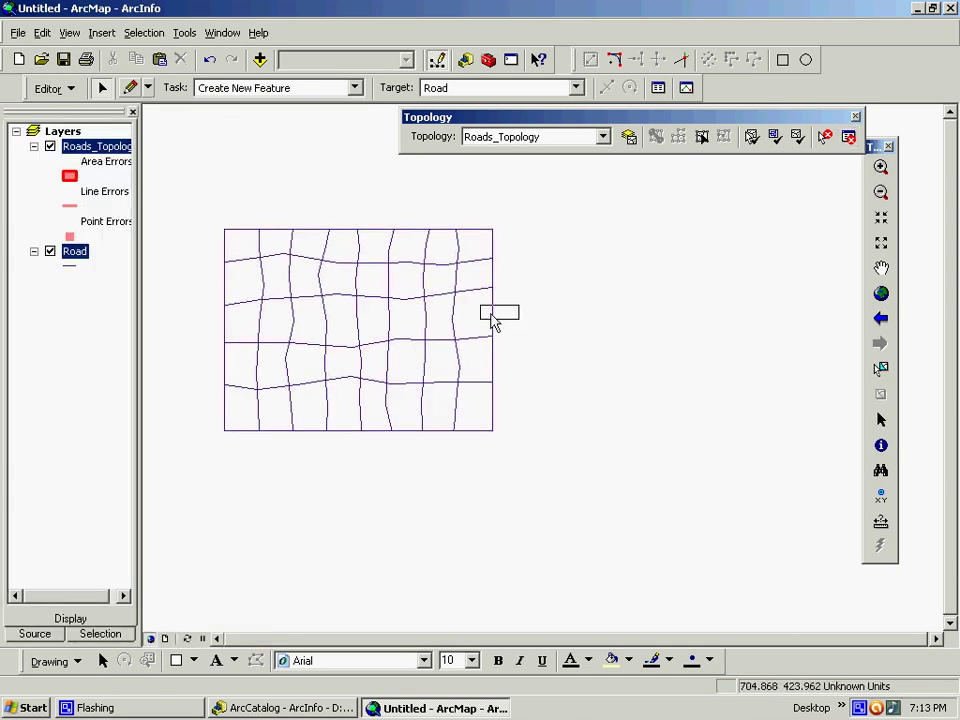
- Sketch a self-crossing test line in the Road layer beside the road grid and planarize it with a 0.001 cluster tolerance
{"action": "left_click", "coordinate": [129, 89]}
{"action": "left_click", "coordinate": [565, 446]}
{"action": "left_click", "coordinate": [508, 399]}
{"action": "left_click", "coordinate": [667, 404]}
{"action": "left_click", "coordinate": [569, 259]}
{"action": "double_click", "coordinate": [575, 265]}
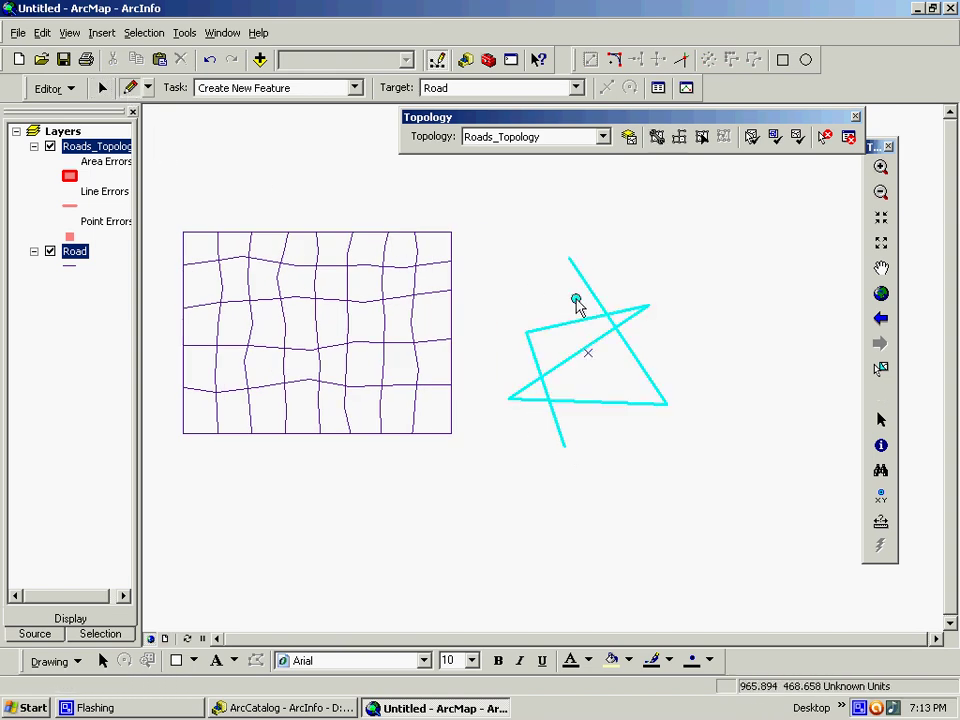
{"action": "left_click", "coordinate": [679, 138]}
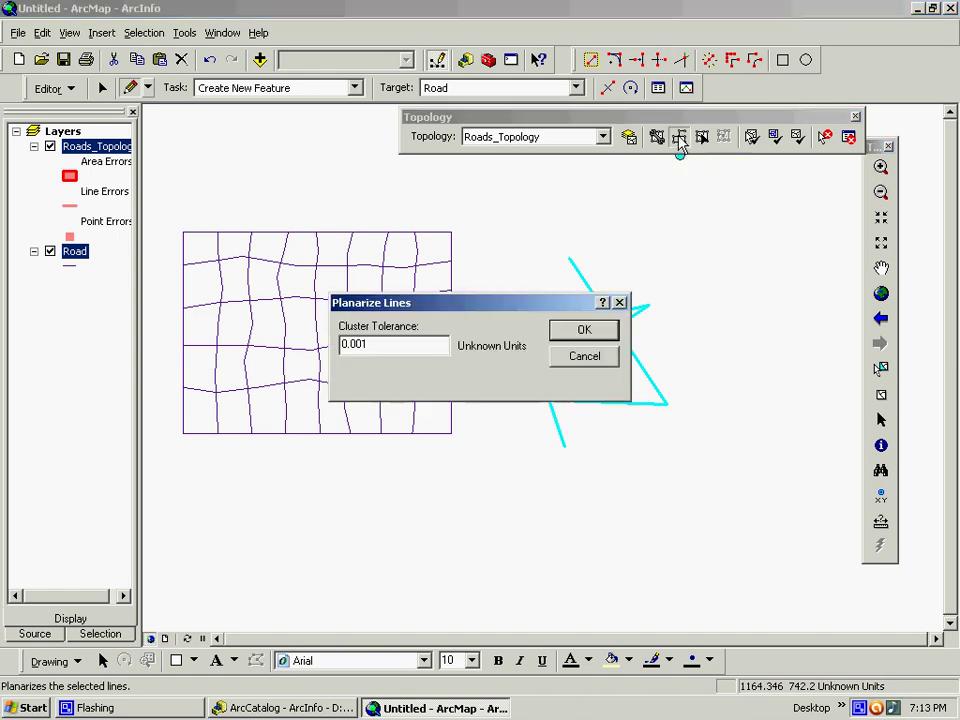
{"action": "left_click", "coordinate": [583, 330]}
- Check the individual segments of the planarized test line by selecting them, and delete all of its pieces
{"action": "left_click", "coordinate": [104, 88]}
{"action": "left_click", "coordinate": [596, 296]}
{"action": "left_click", "coordinate": [647, 379]}
{"action": "left_click", "coordinate": [579, 351]}
{"action": "left_click", "coordinate": [545, 318]}
{"action": "left_click_drag", "start_coordinate": [476, 218], "coordinate": [737, 463]}
{"action": "key", "text": "Delete"}
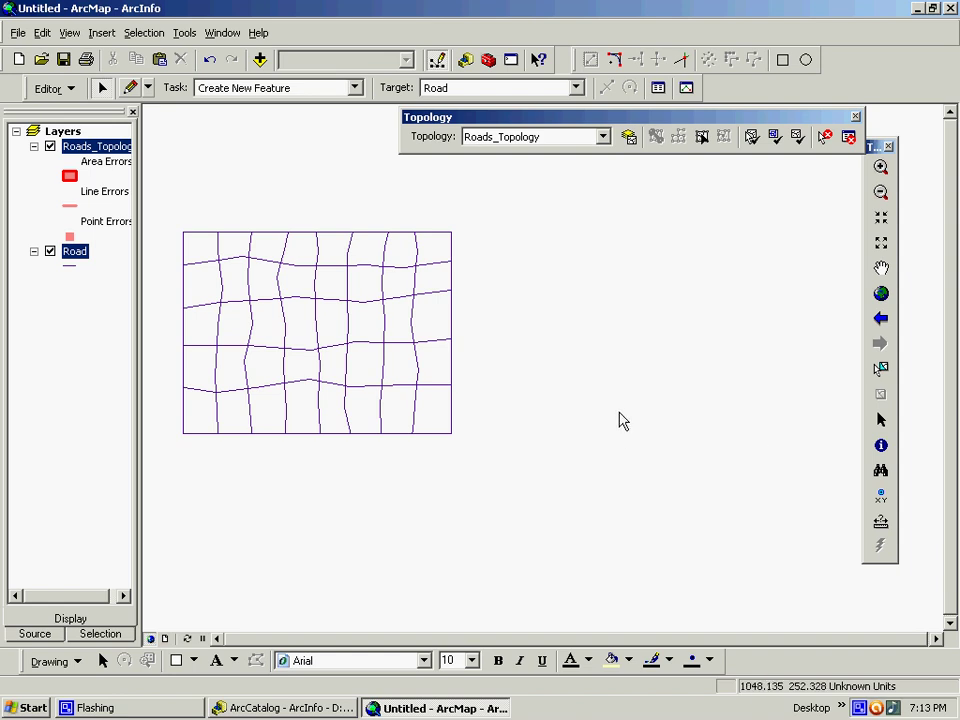
- Save the road edits and stop the edit session
{"action": "left_click", "coordinate": [64, 88]}
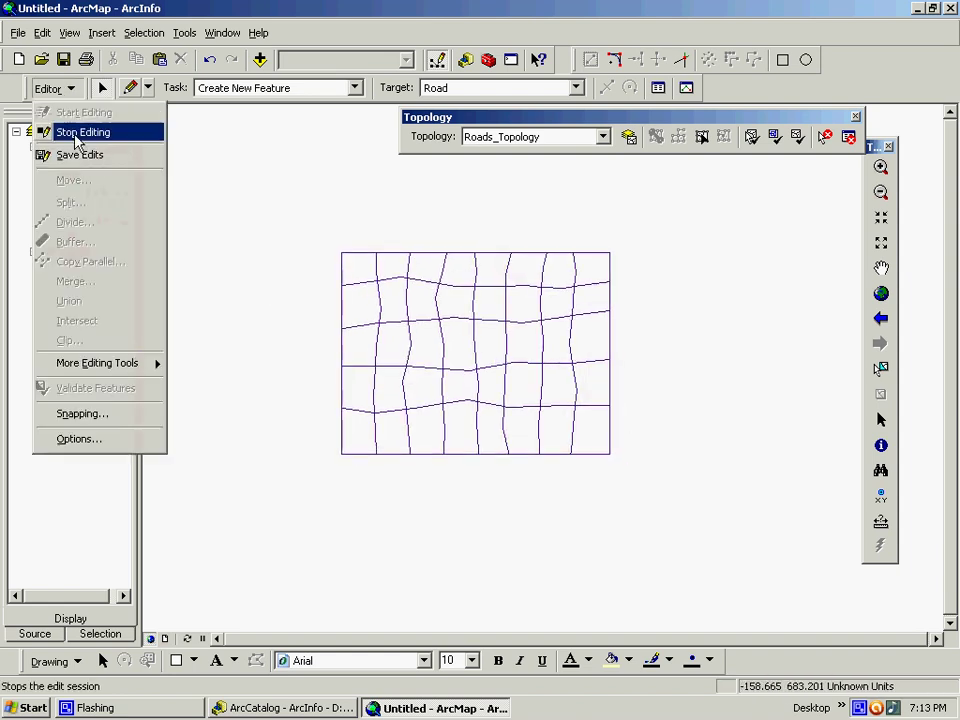
{"action": "left_click", "coordinate": [77, 155]}
{"action": "left_click", "coordinate": [64, 90]}
{"action": "left_click", "coordinate": [73, 138]}
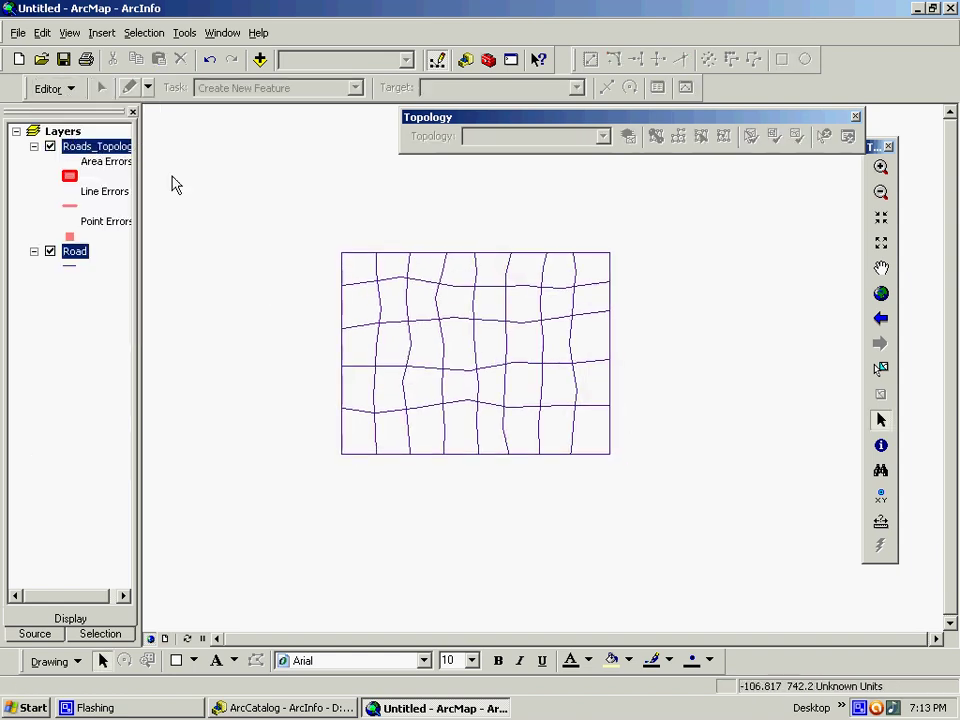
- Remove the Roads_Topology and Road layers from the map and add only the Road feature class again
{"action": "right_click", "coordinate": [88, 152]}
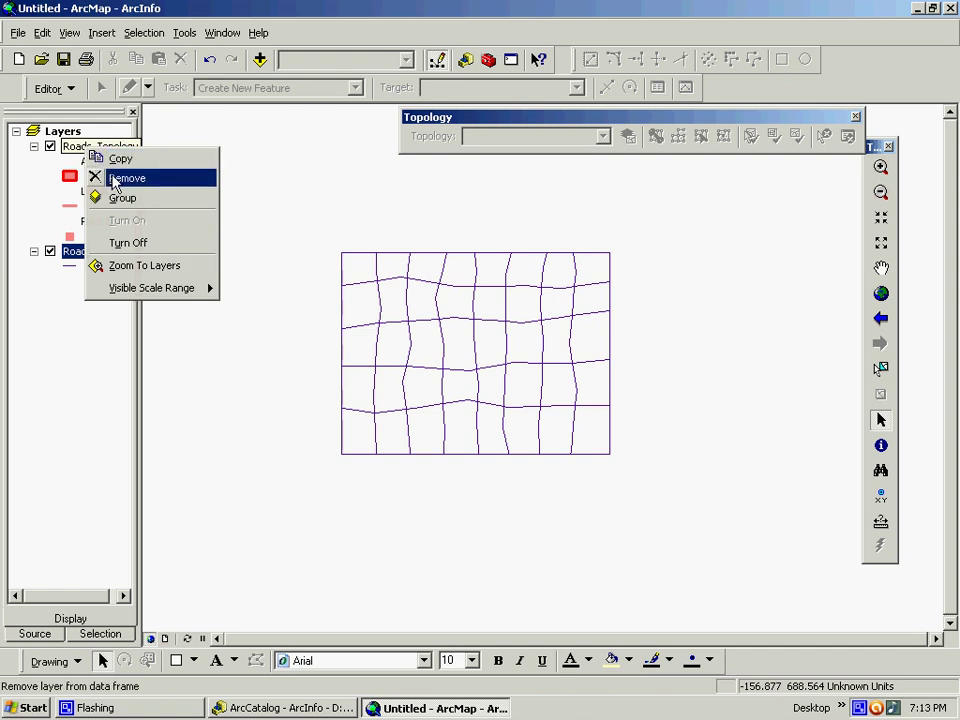
{"action": "left_click", "coordinate": [111, 178]}
{"action": "left_click", "coordinate": [259, 61]}
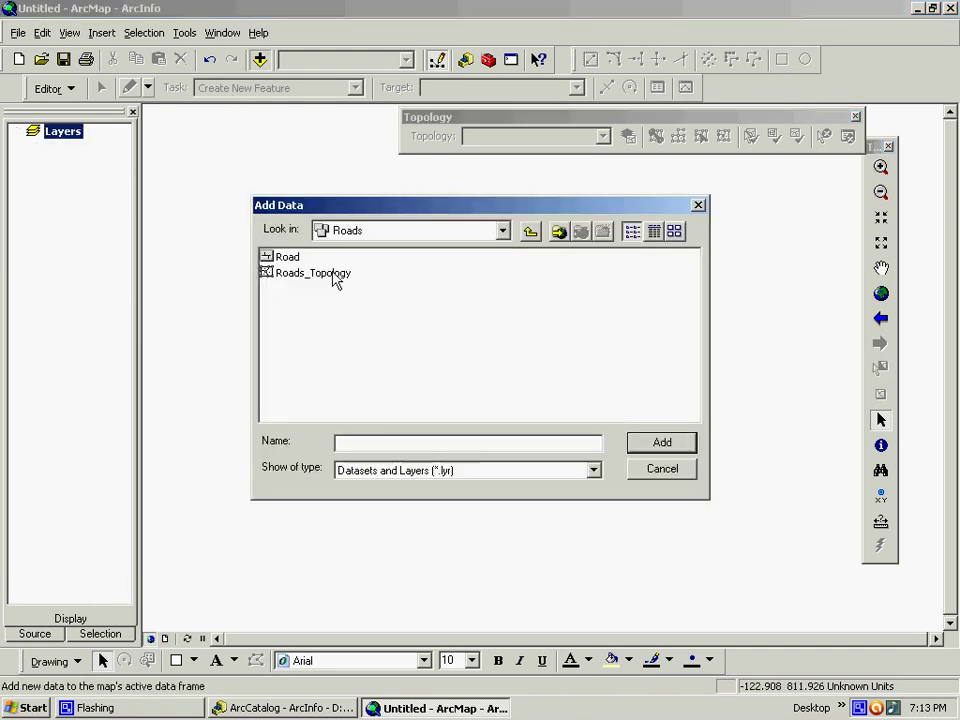
{"action": "left_click", "coordinate": [287, 258]}
{"action": "left_click", "coordinate": [662, 442]}
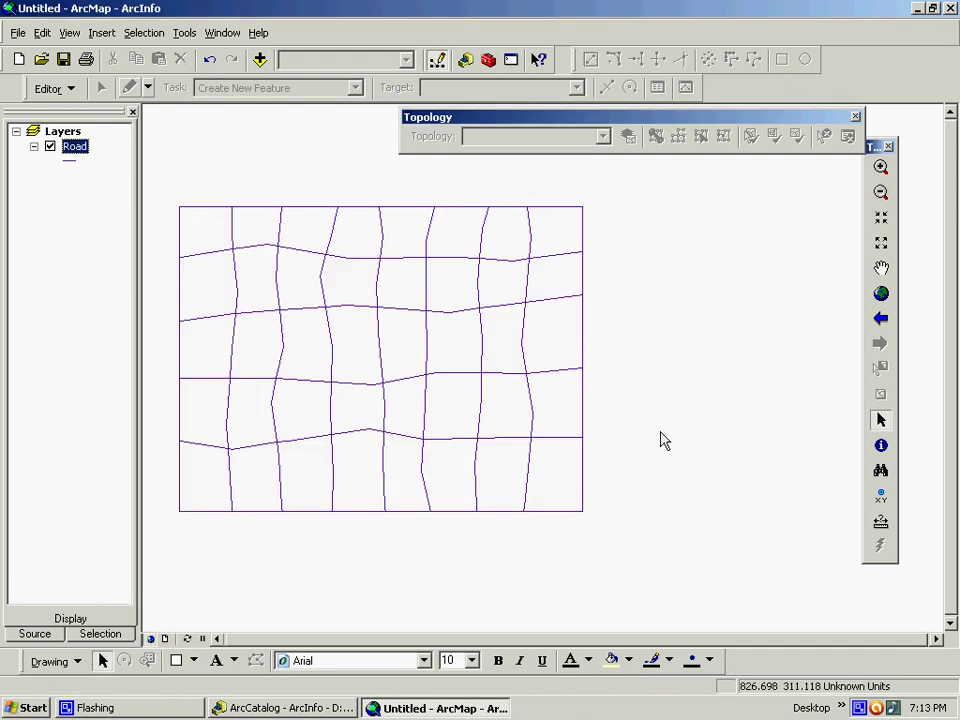
- Examine the records and segment lengths in the Road layer's attribute table and close the table
{"action": "right_click", "coordinate": [77, 155]}
{"action": "left_click", "coordinate": [128, 201]}
{"action": "left_click_drag", "start_coordinate": [308, 167], "coordinate": [271, 150]}
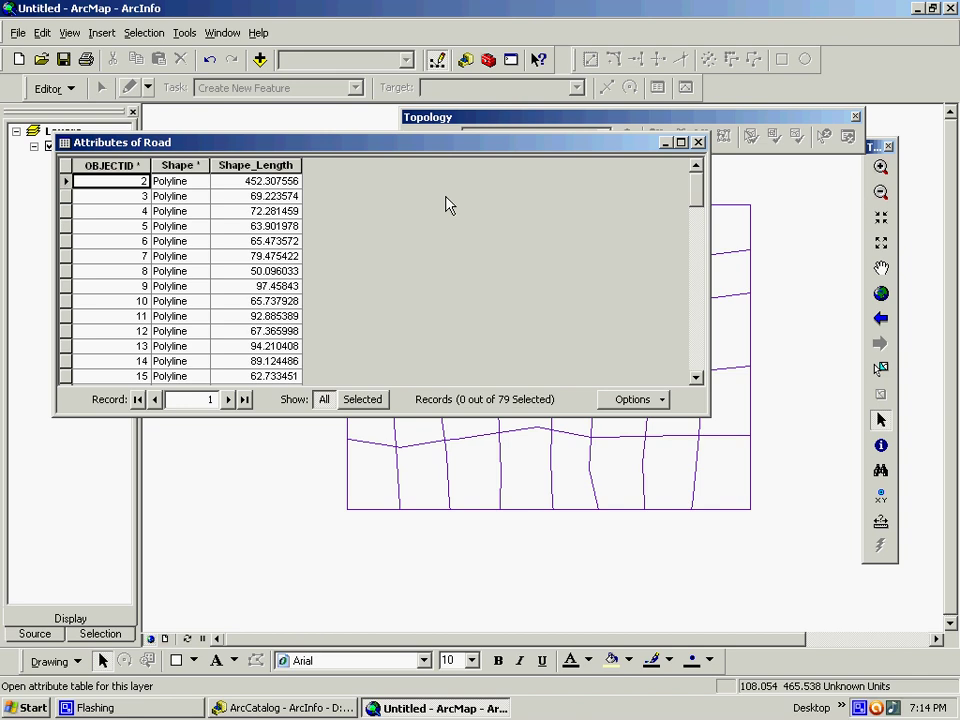
{"action": "left_click", "coordinate": [699, 142]}
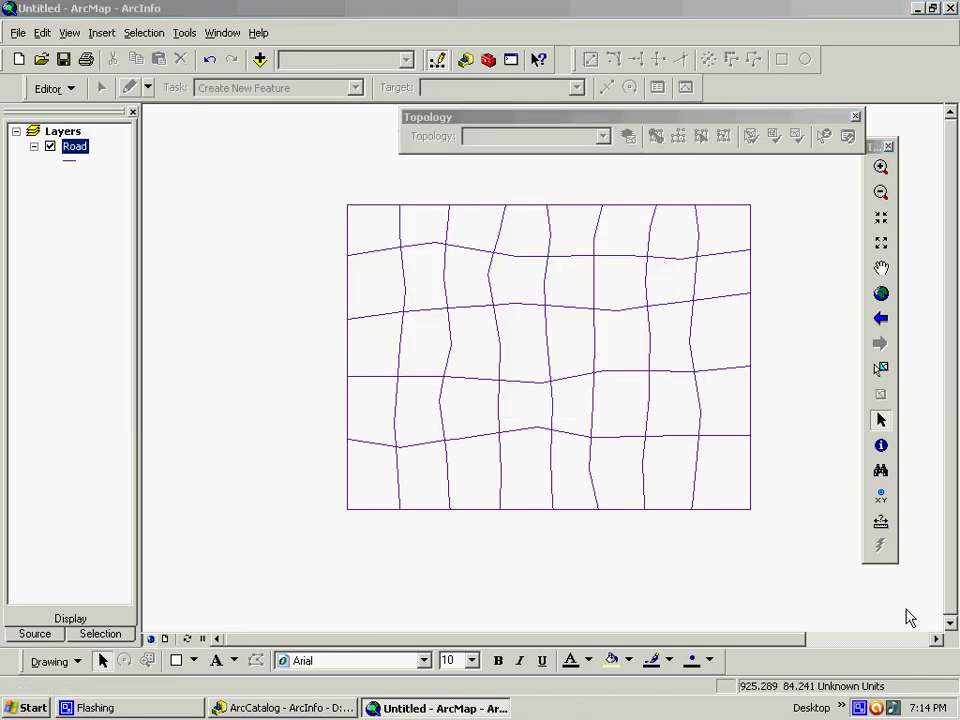